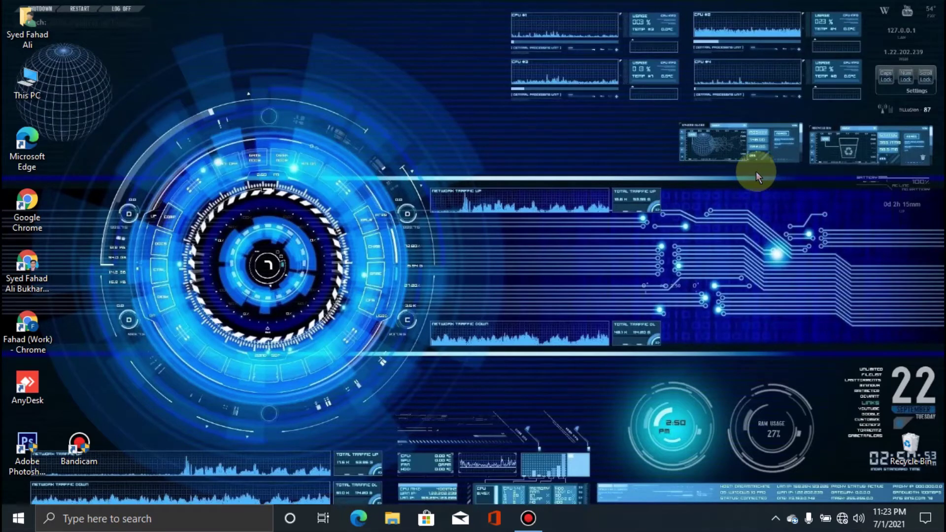
Create a new Word document named CV on the desktop and open it
right_click(512, 163)
mouse_move(577, 326)
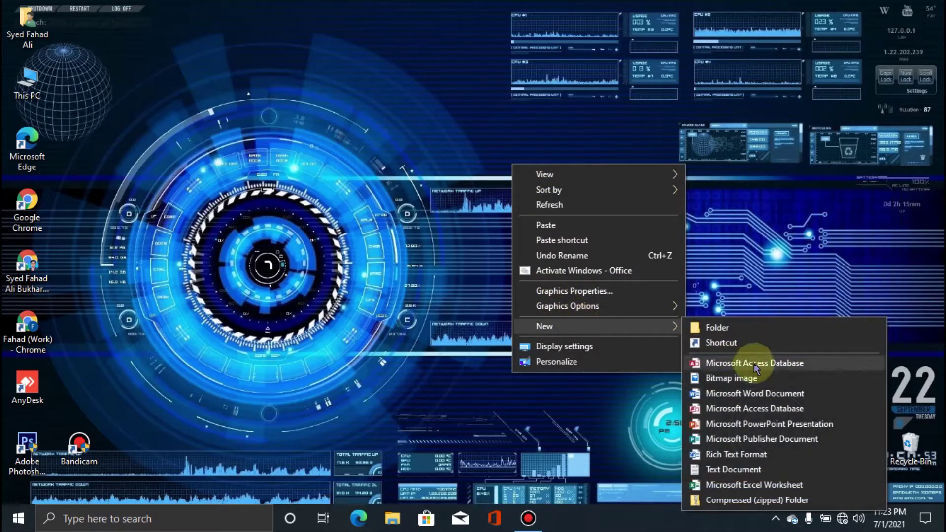
click(766, 391)
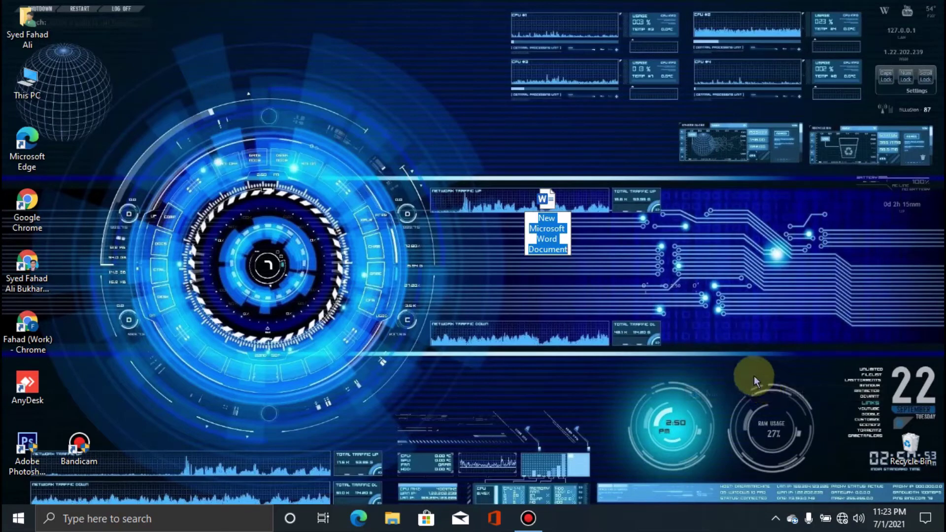
text(CV)
key(Return)
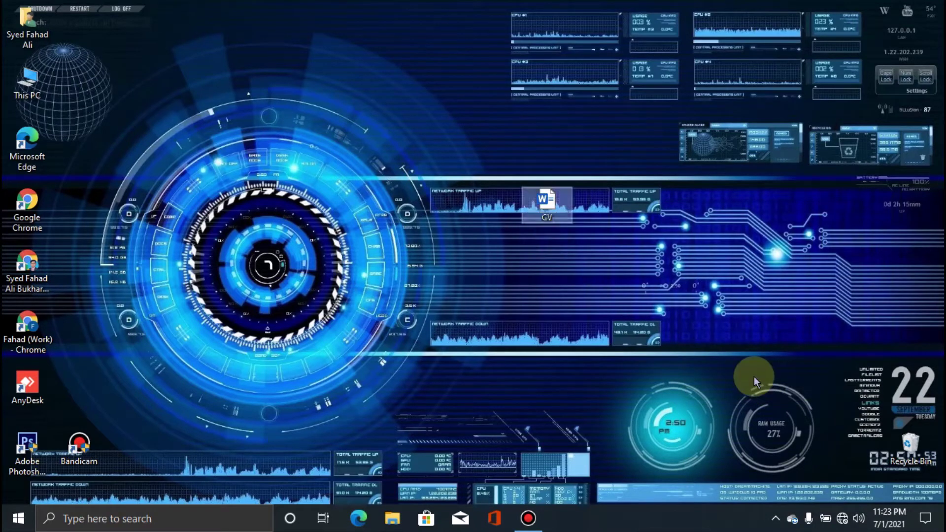
key(Return)
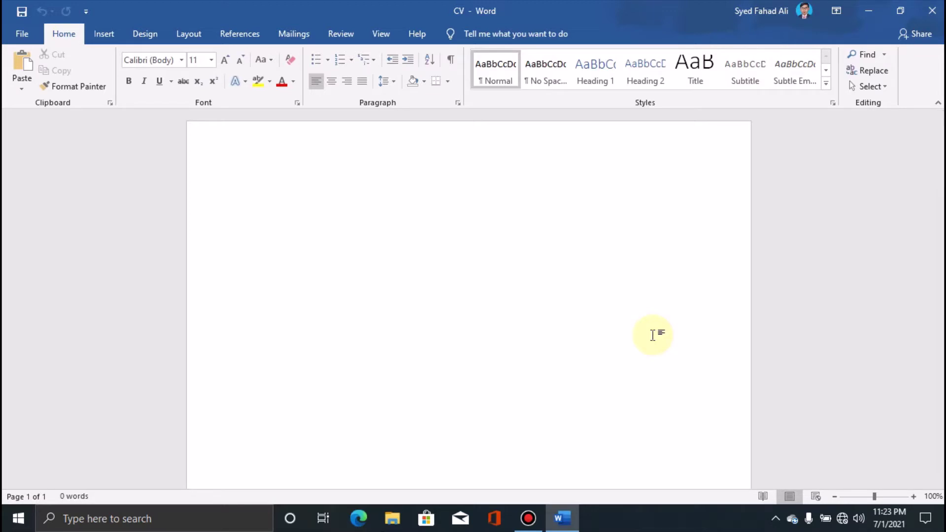
Set the CV document's paper size to A4 (8.27" x 11.69")
click(192, 36)
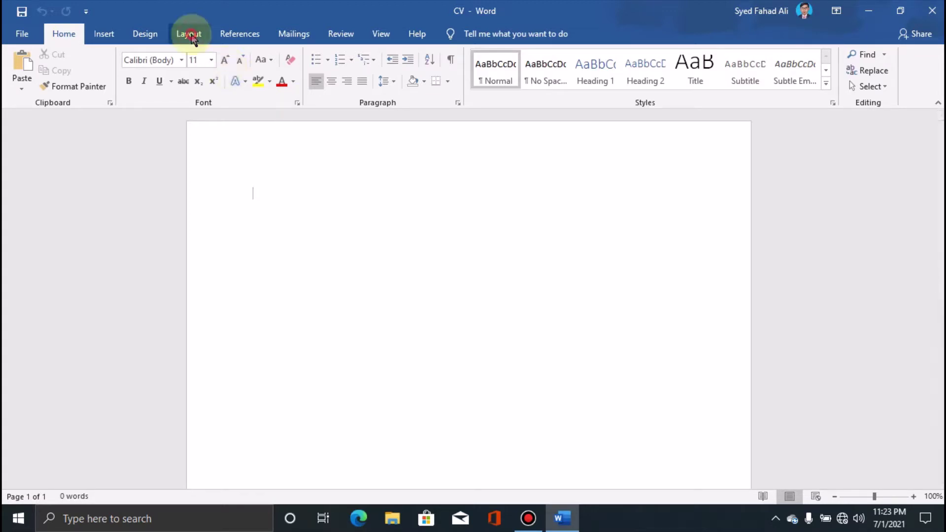
click(95, 88)
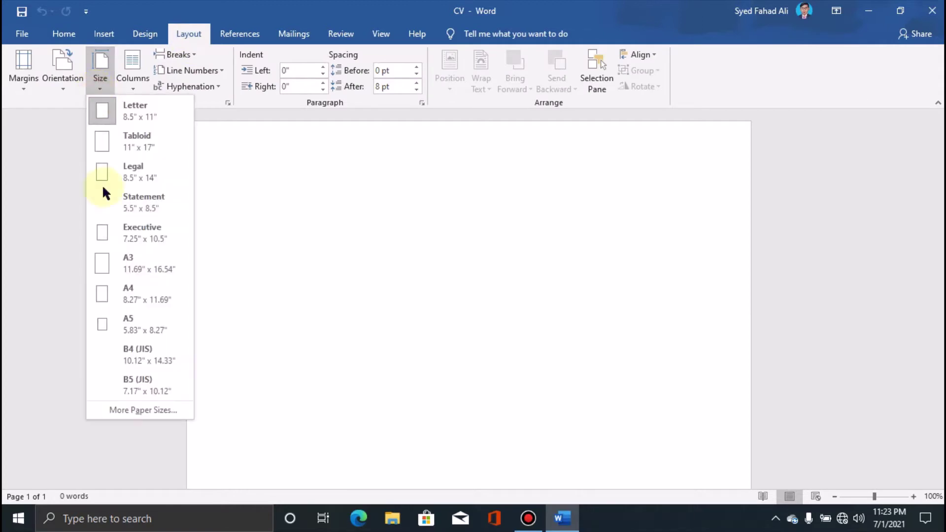
click(142, 296)
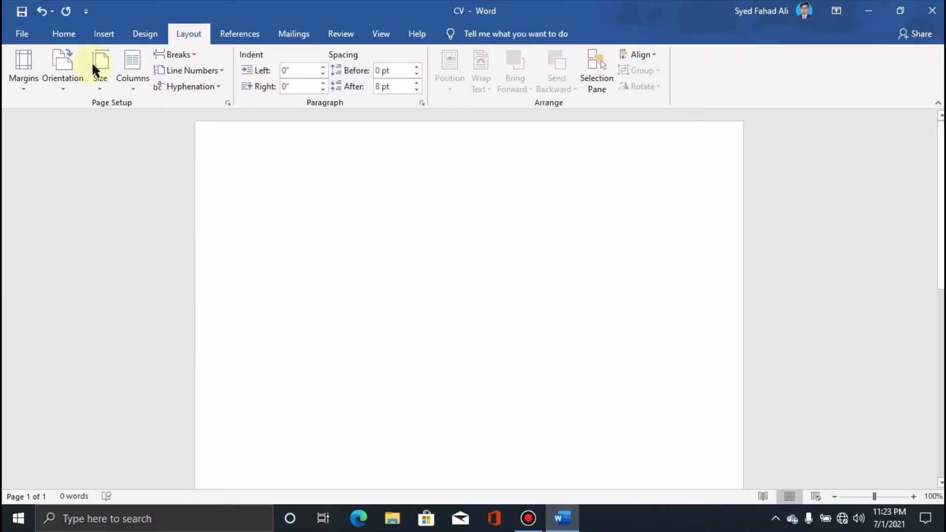
click(64, 34)
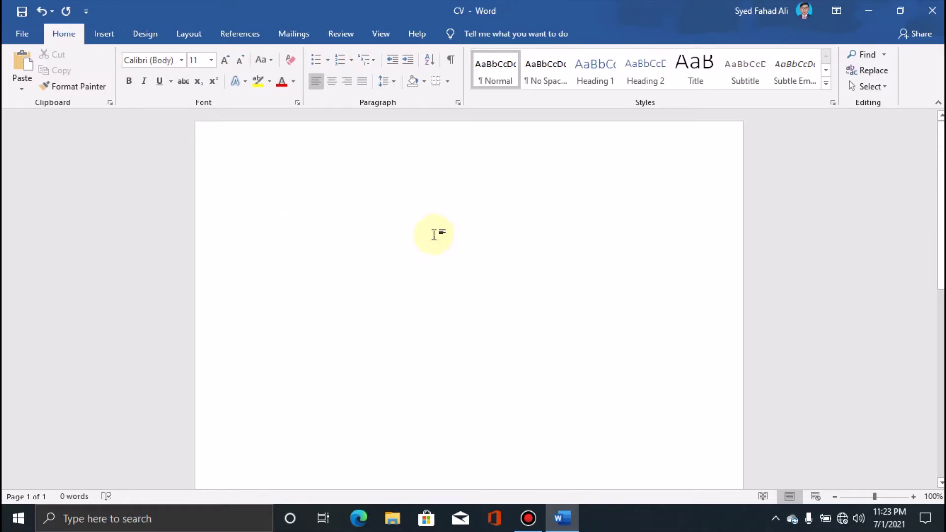
Zoom out and draw a tall rectangle down the left side of the page
click(111, 35)
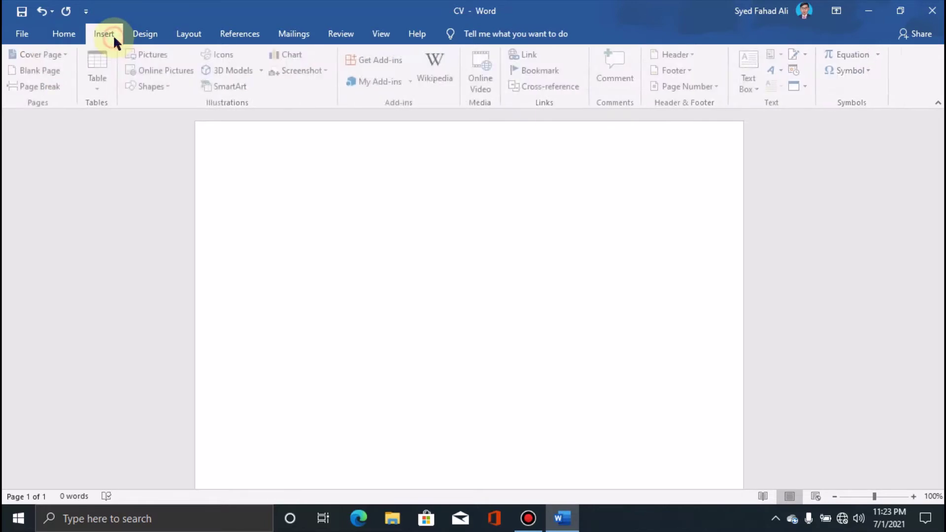
click(168, 89)
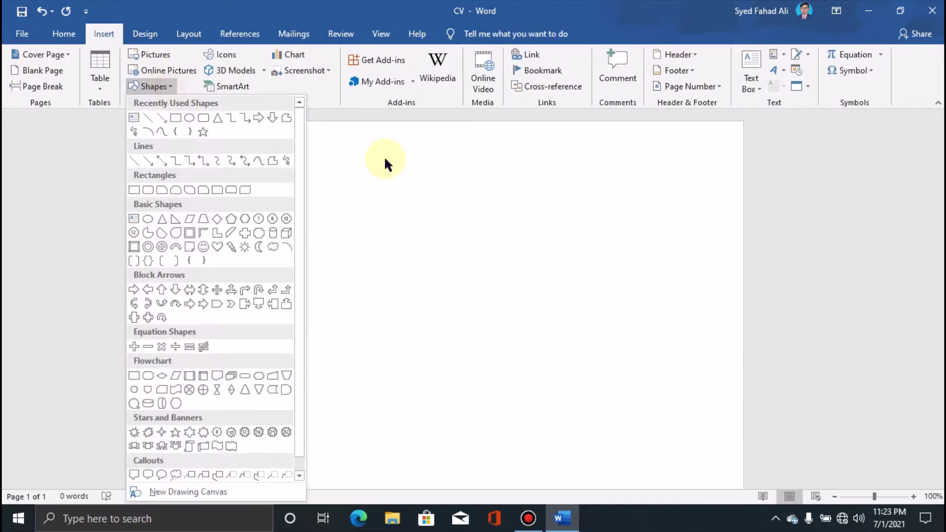
click(178, 120)
click(835, 498)
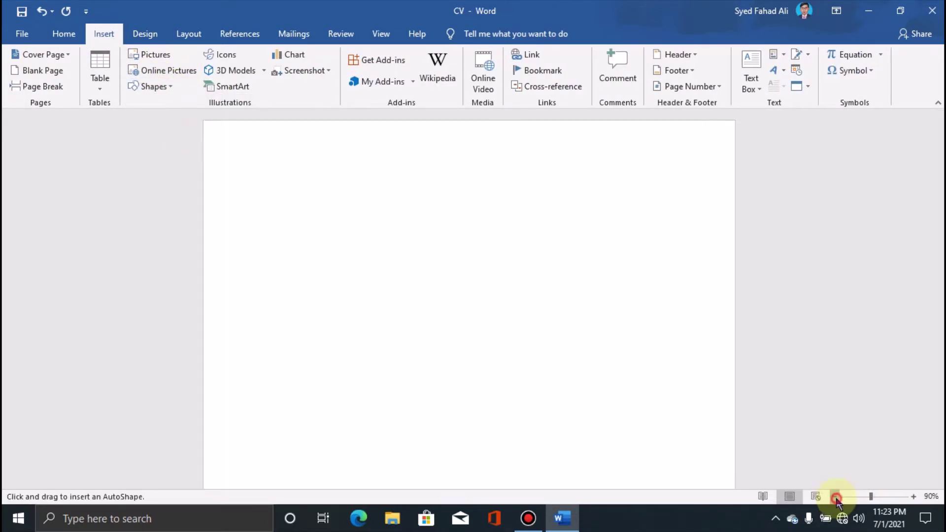
click(836, 497)
click(837, 497)
click(837, 498)
click(836, 498)
click(836, 498)
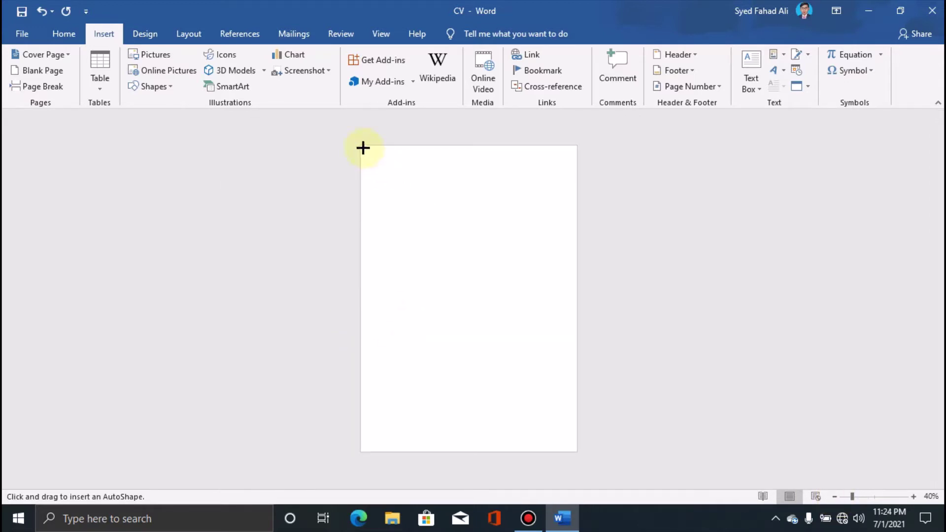
mouse_move(363, 148)
mouse_down()
mouse_move(455, 455)
mouse_move(442, 451)
mouse_up()
Zoom back in and nudge the blue rectangle flush to the page's top-left edge
click(913, 497)
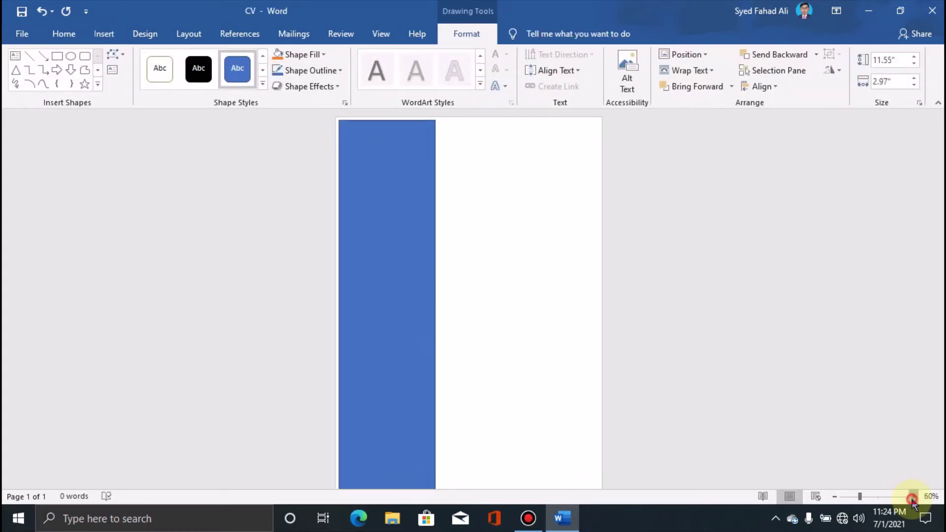
click(914, 497)
click(913, 496)
click(913, 497)
click(913, 497)
click(913, 496)
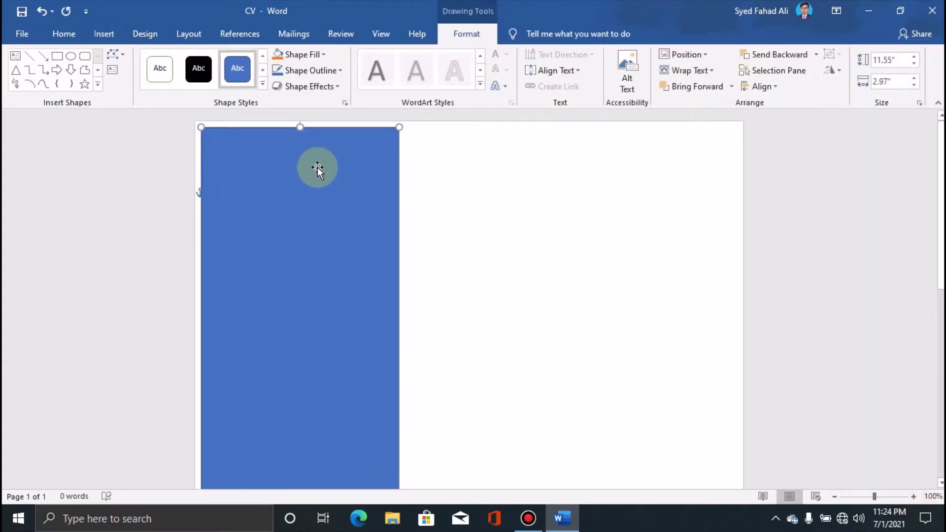
key(Up)
key(Up)
key(Up)
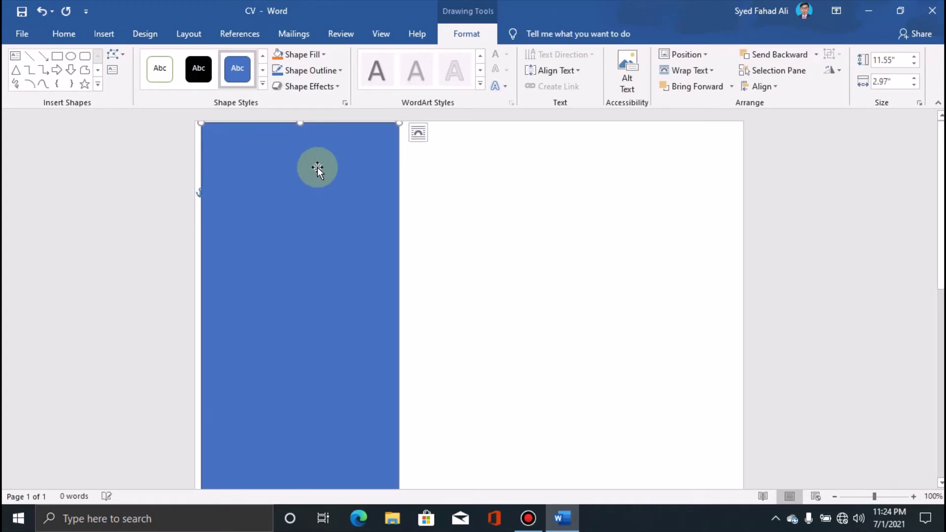
key(Left)
key(Left)
key(Left)
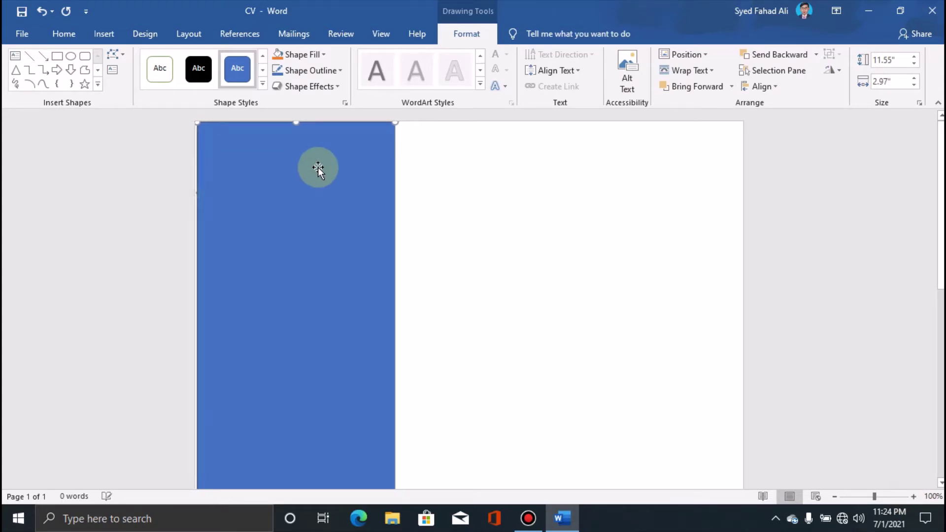
key(Left)
key(Left)
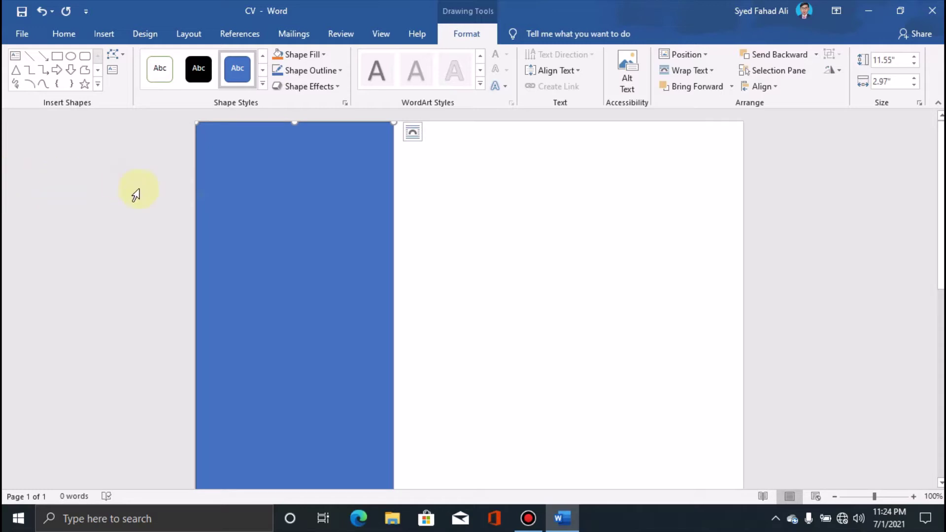
click(63, 33)
click(479, 228)
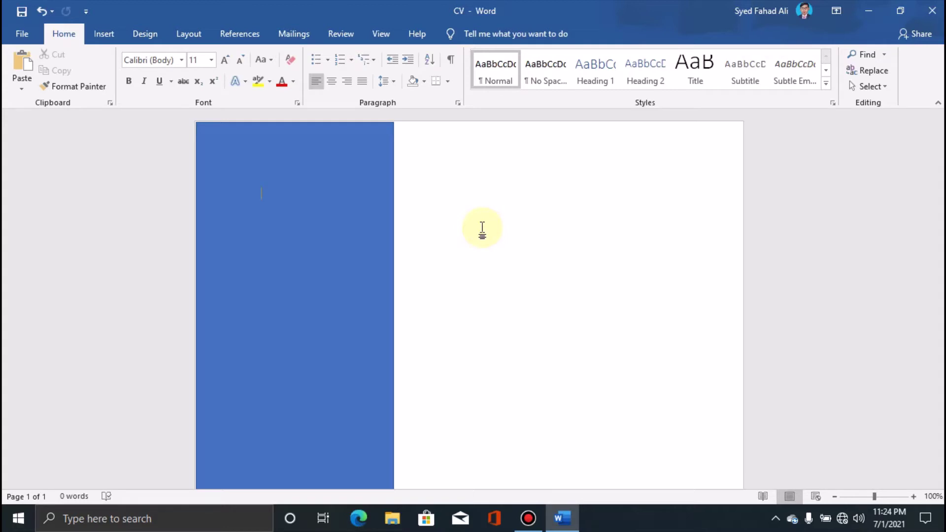
Narrow the blue sidebar rectangle slightly by dragging its right edge inward
click(376, 334)
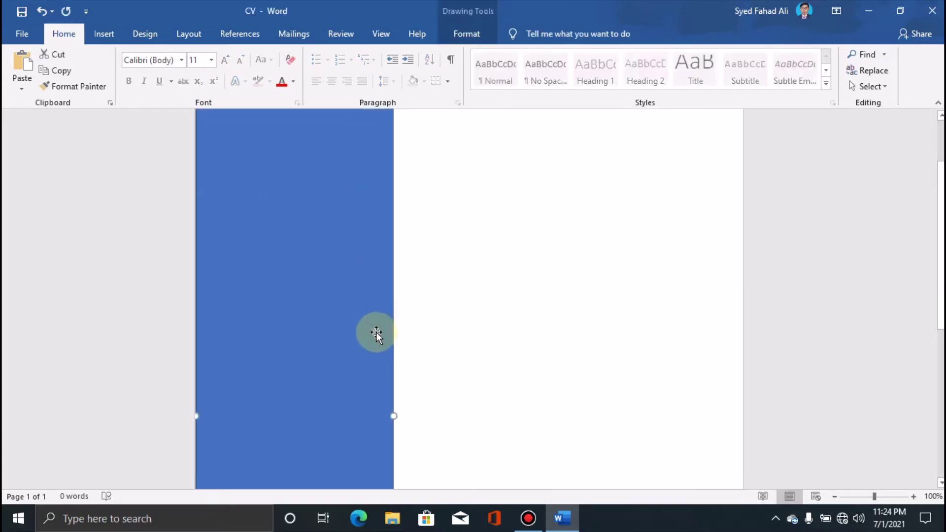
scroll(376, 334, down, 5)
drag(393, 207, 374, 199)
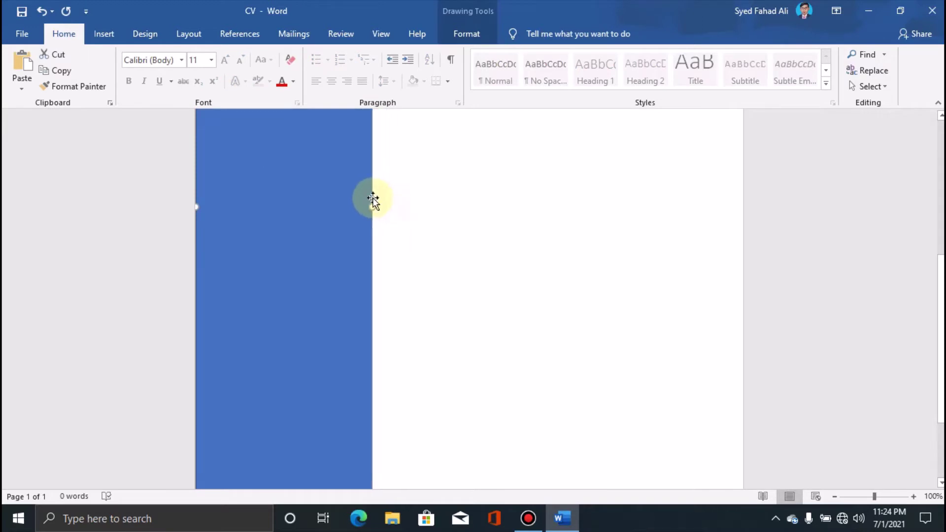
scroll(406, 227, up, 1)
click(414, 217)
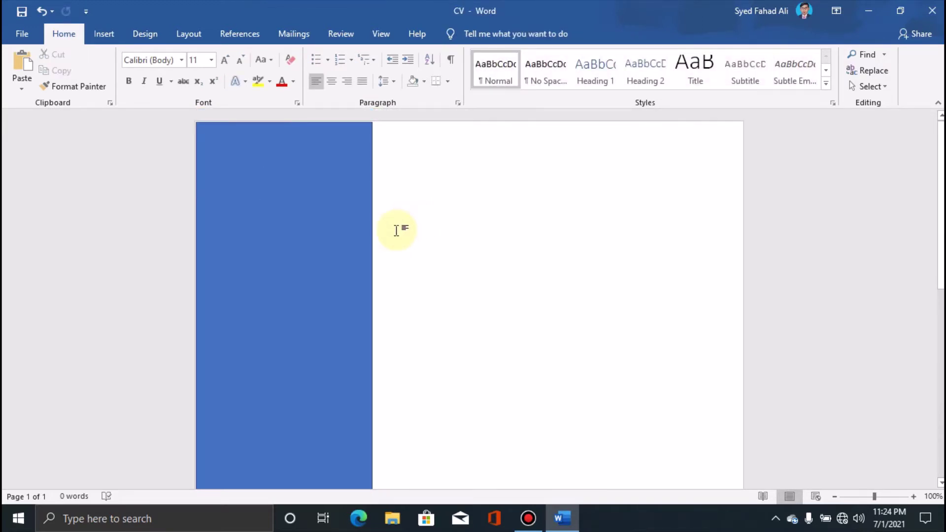
Type the applicant's name, then ADDRESS, E-MAIL and CELL # on separate lines beside the sidebar
click(397, 213)
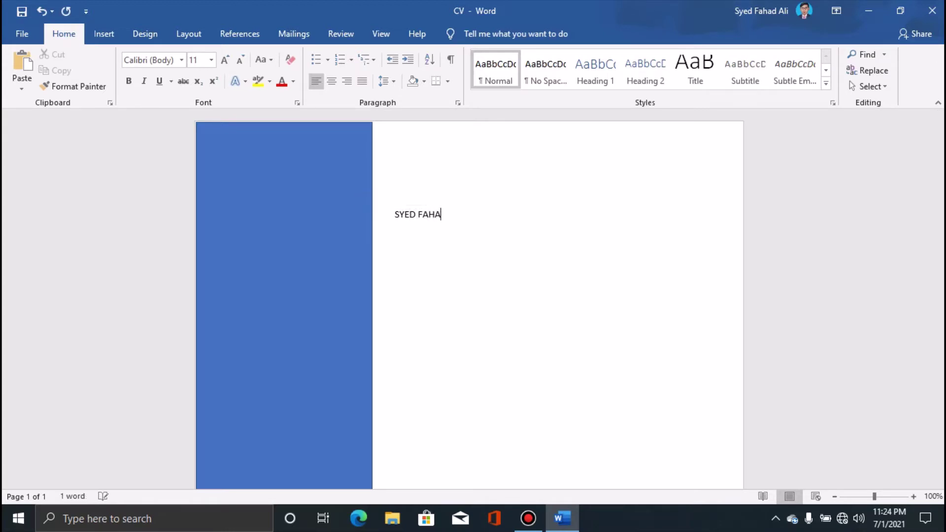
key(Return)
text(ADDR)
text(ESS)
key(Return)
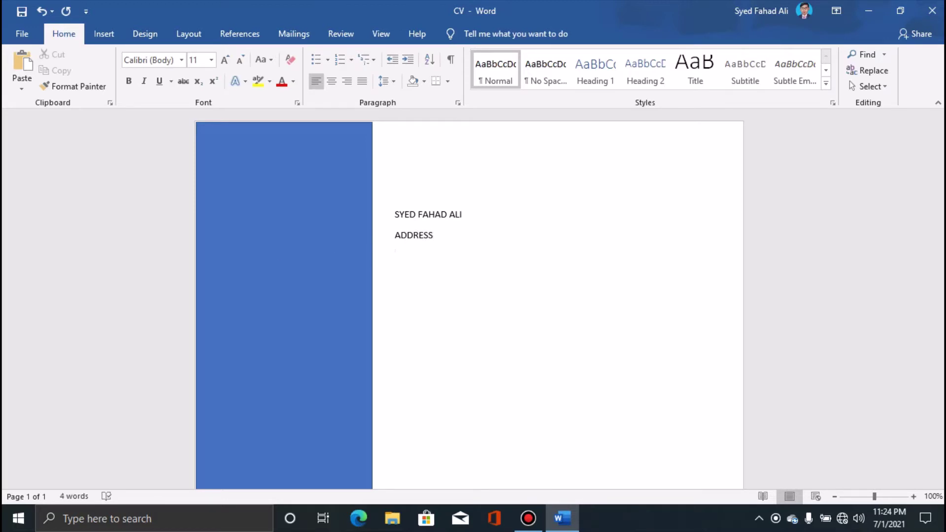
text(E-MAIL)
key(Return)
text(CELL)
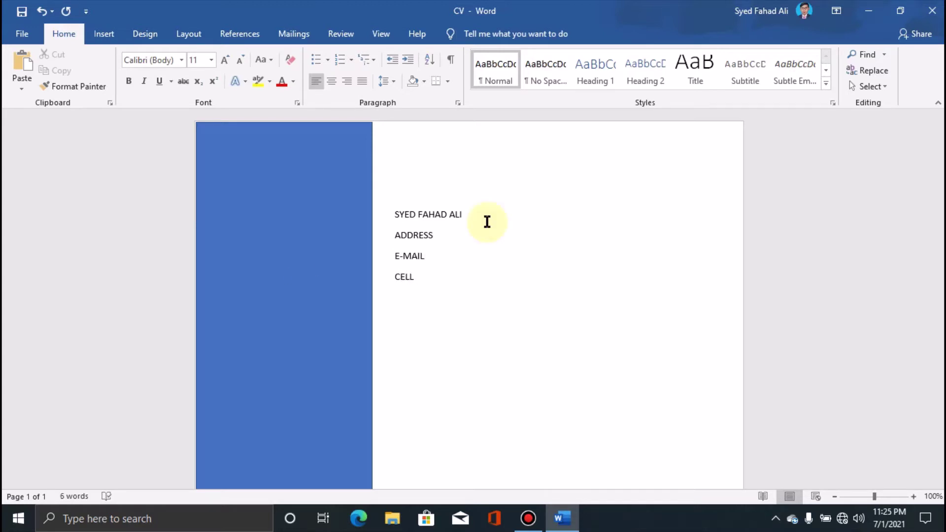
text( #)
key(Return)
Add the white text PERSONAL INFORMATION inside the blue sidebar shape
click(273, 180)
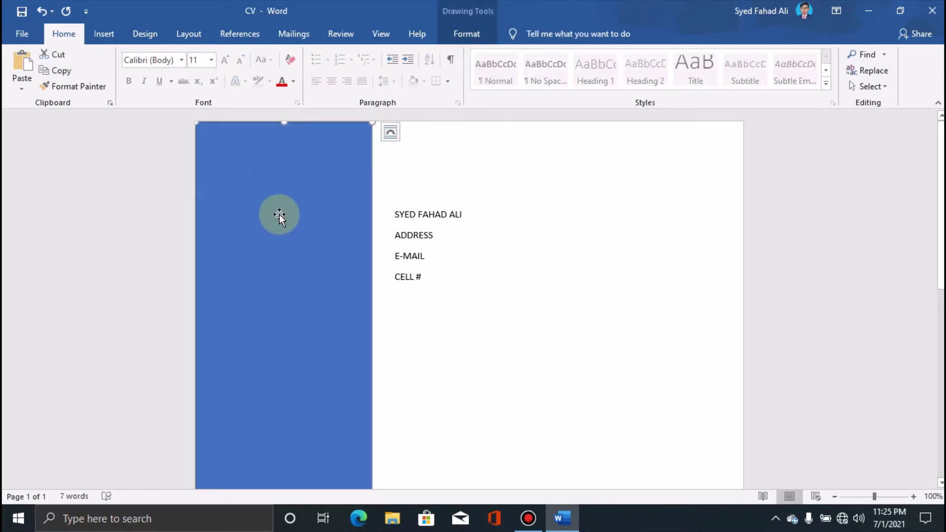
right_click(265, 251)
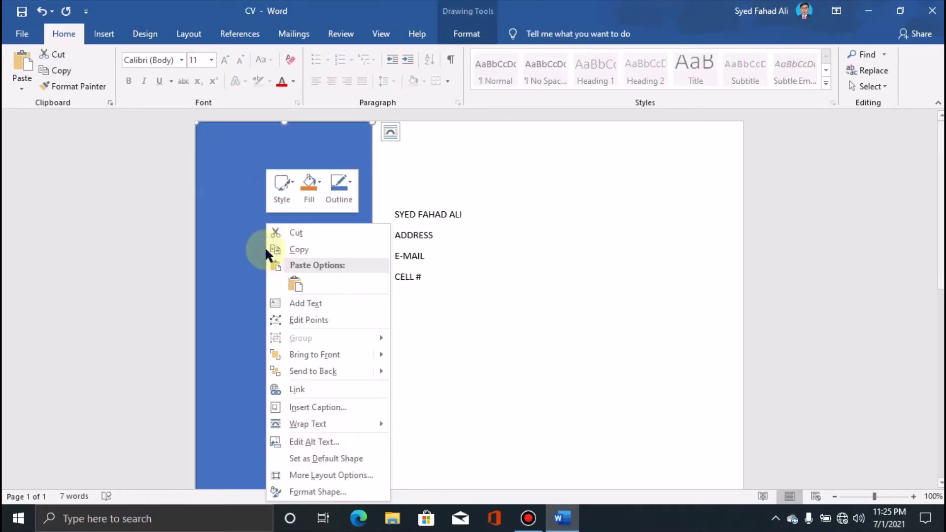
click(306, 303)
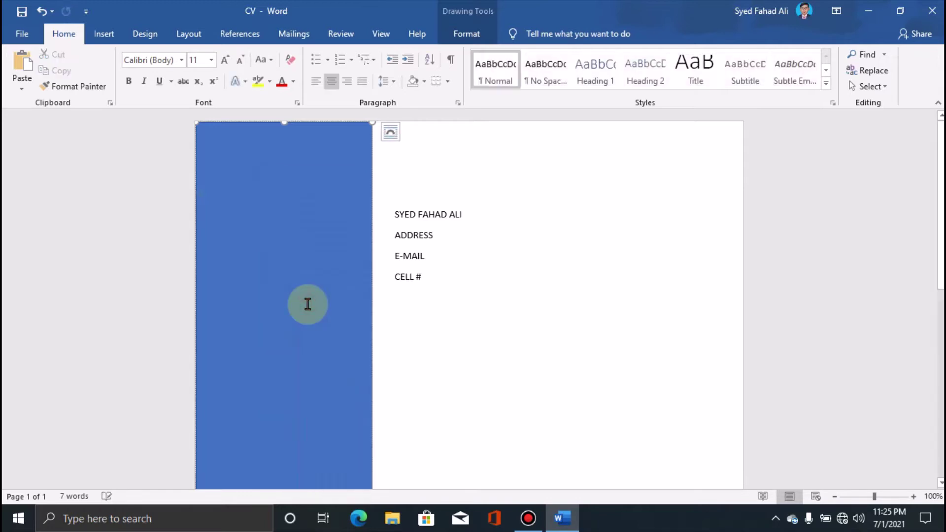
scroll(330, 305, down, 5)
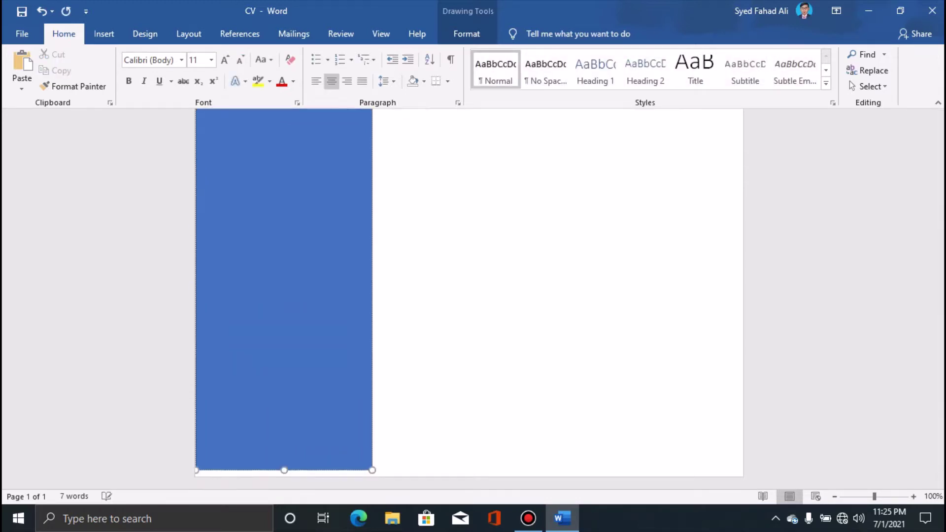
scroll(333, 298, up, 5)
text(PER)
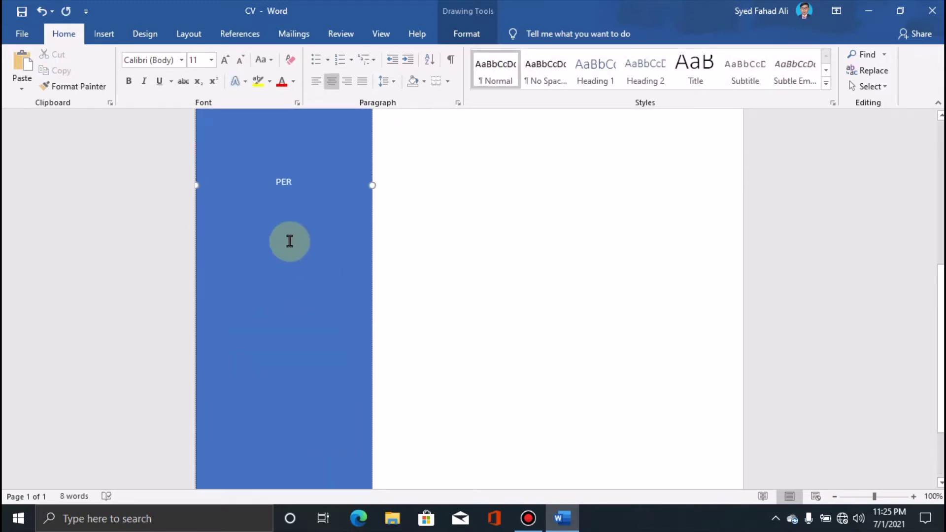
text(S)
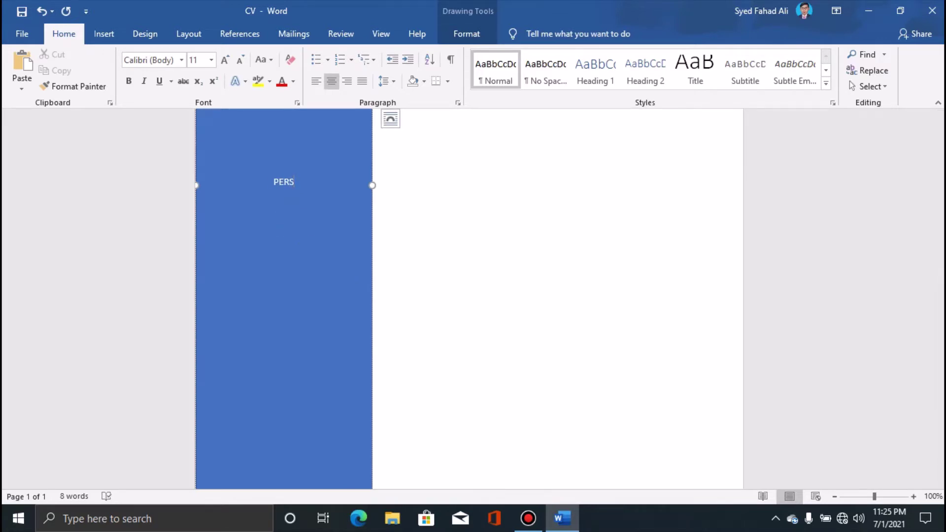
text(ONAL I)
text(NFORMA)
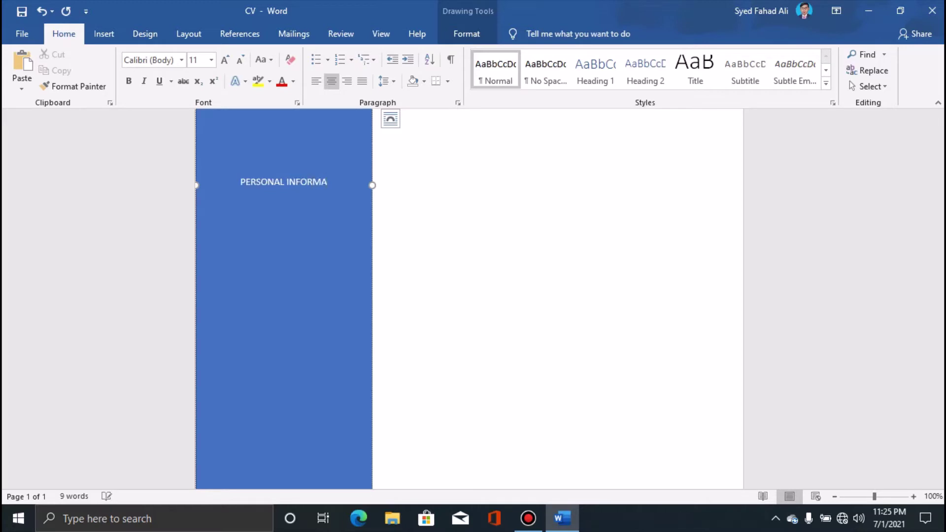
text(TION)
scroll(326, 268, up, 2)
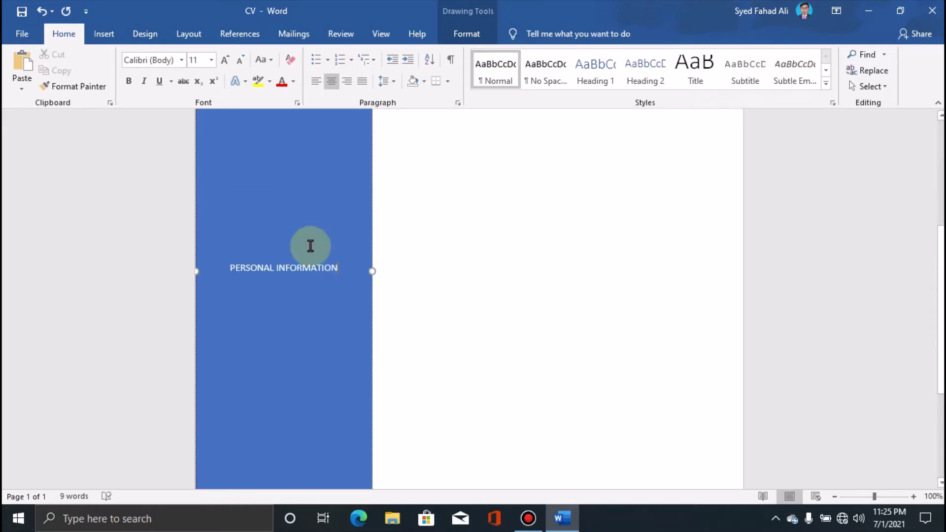
scroll(310, 248, up, 4)
scroll(306, 187, up, 2)
scroll(321, 237, down, 6)
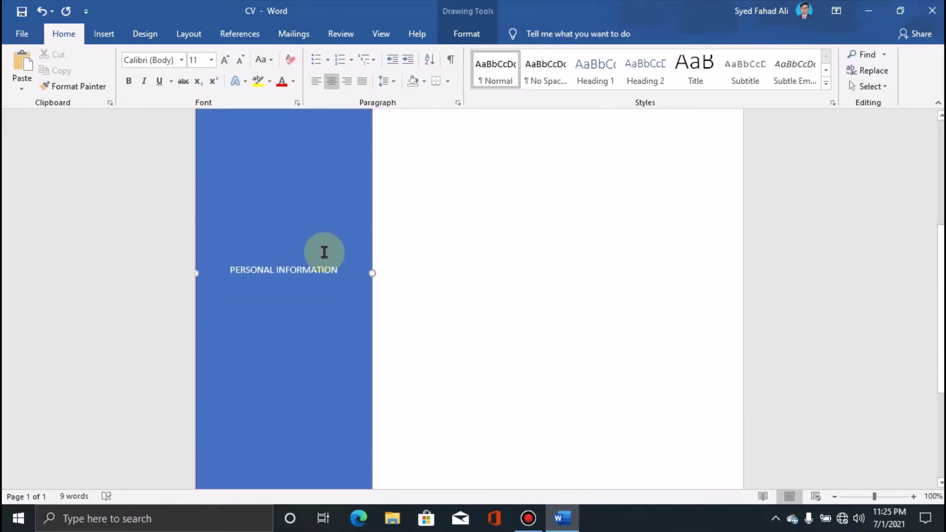
scroll(327, 254, up, 4)
scroll(355, 207, up, 2)
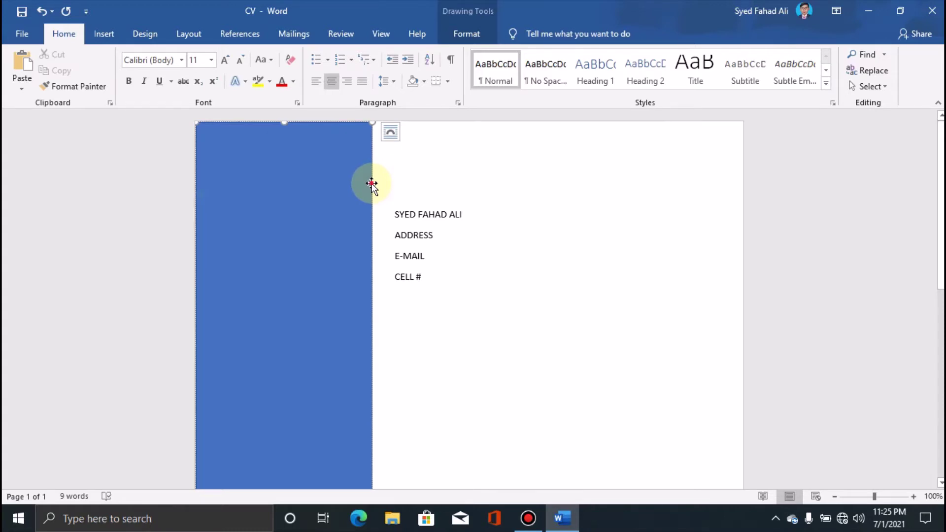
Align the sidebar text to the top so PERSONAL INFORMATION sits at the shape's top edge
double_click(372, 184)
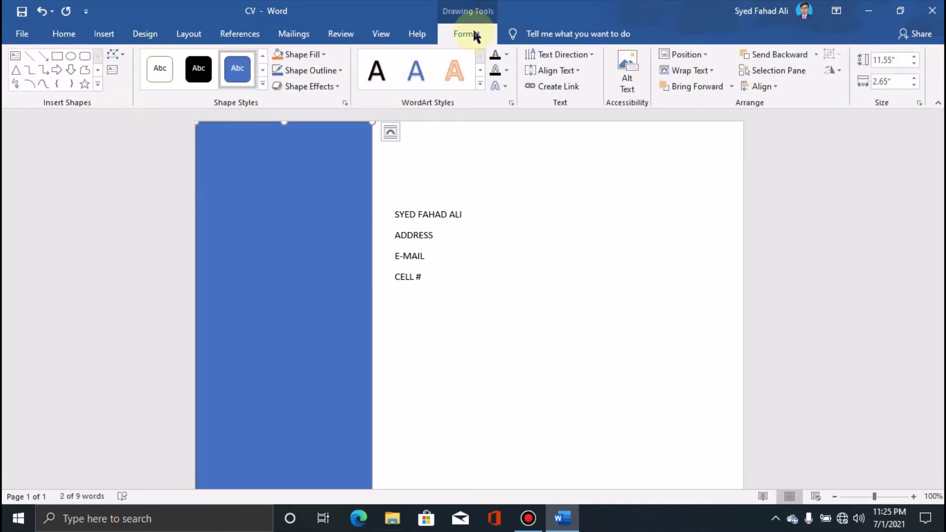
click(571, 69)
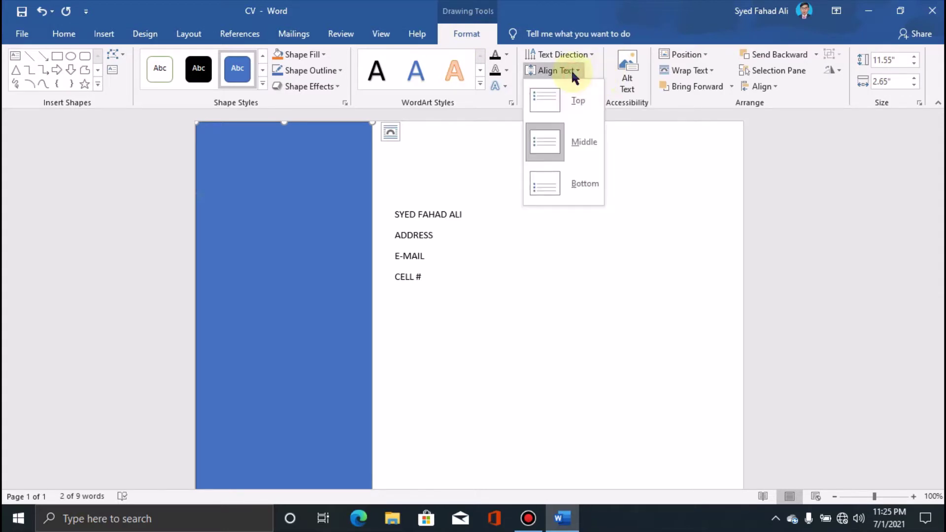
click(571, 101)
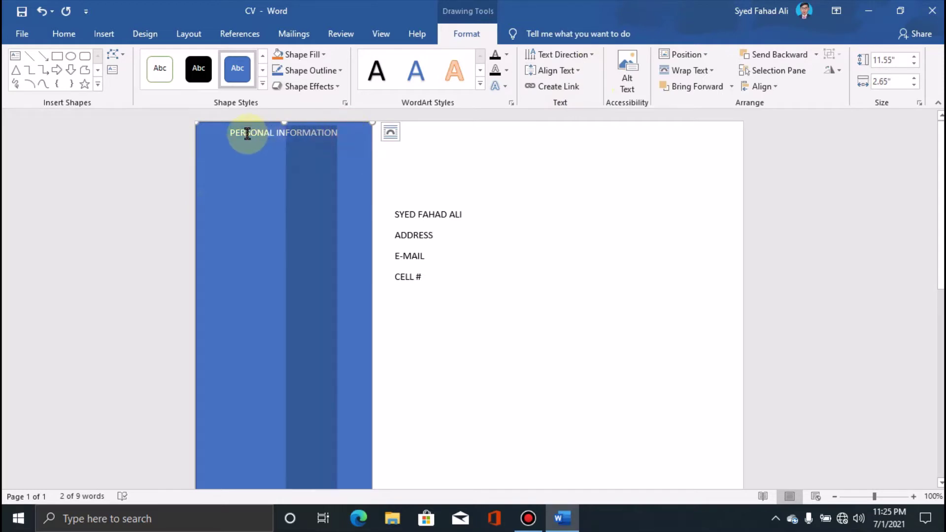
drag(344, 135, 250, 134)
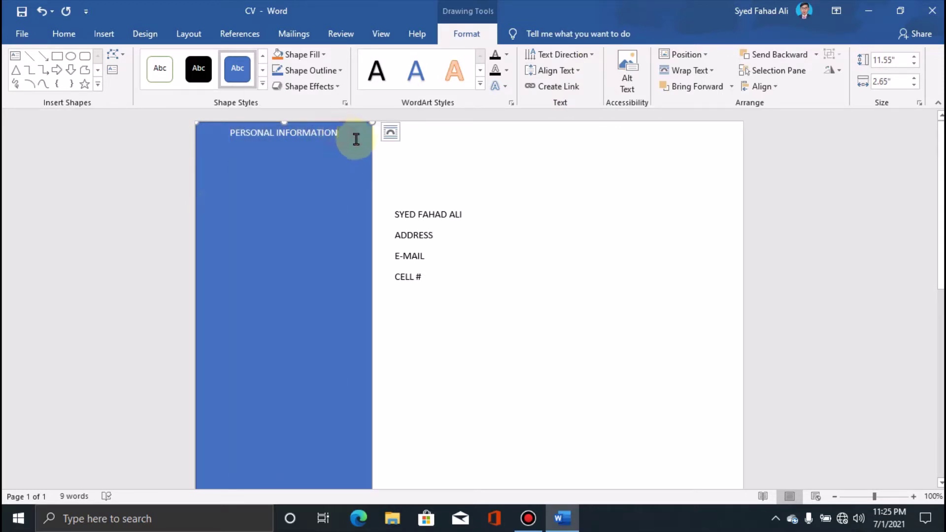
double_click(321, 168)
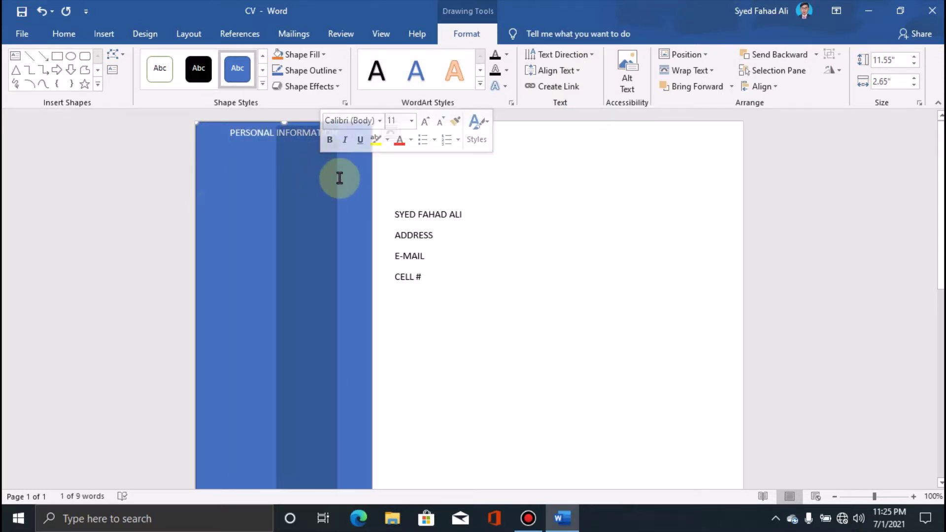
click(338, 175)
Add a left-aligned empty line below PERSONAL INFORMATION and bring up the bullet styles
key(Return)
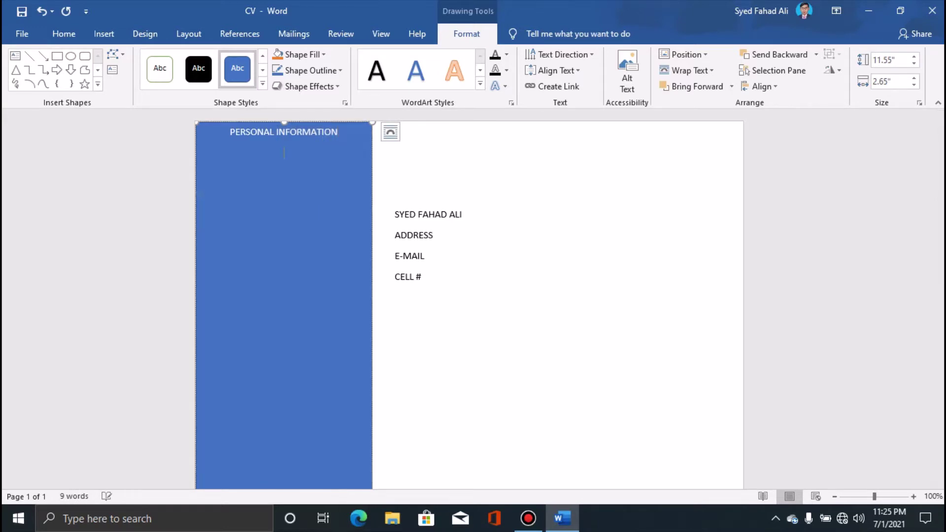
click(62, 33)
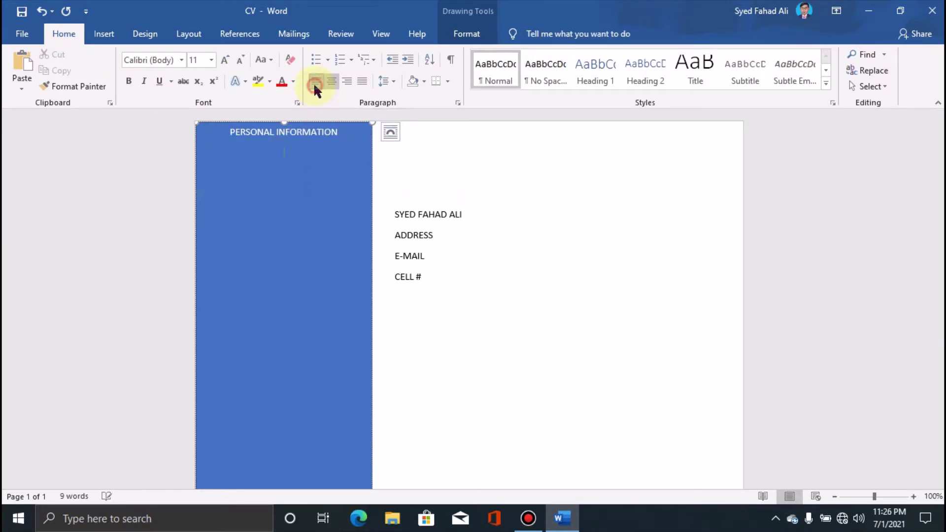
click(261, 175)
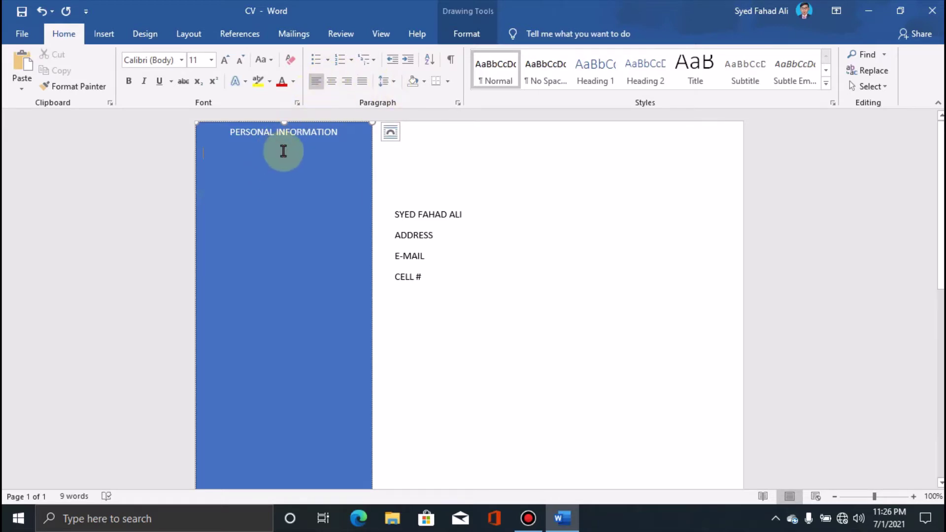
click(327, 60)
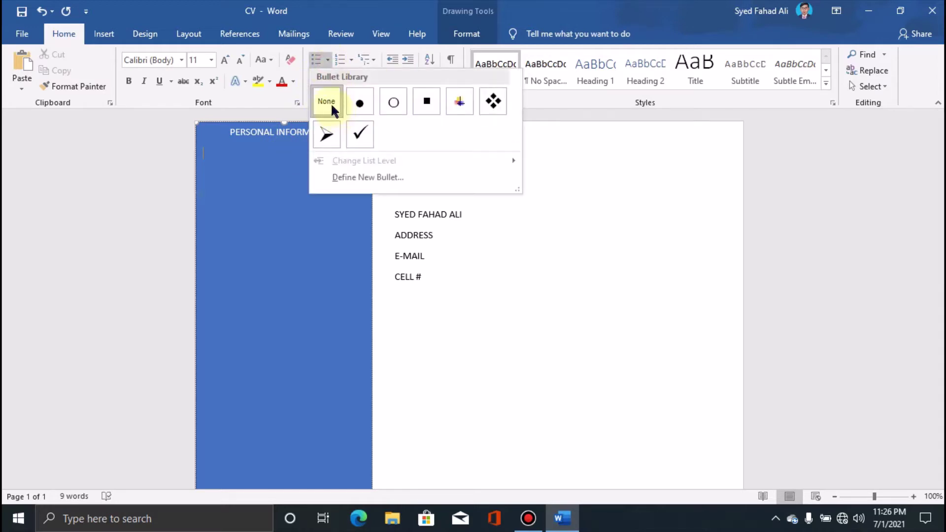
Add a coloured-plus bullet FATHER NAME with the father's name on an unbulleted line below
click(460, 101)
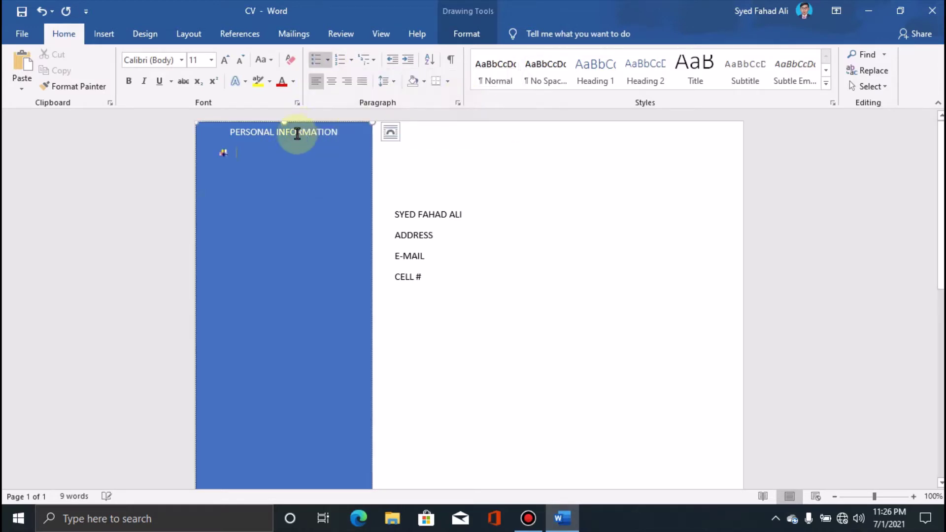
text(FAT)
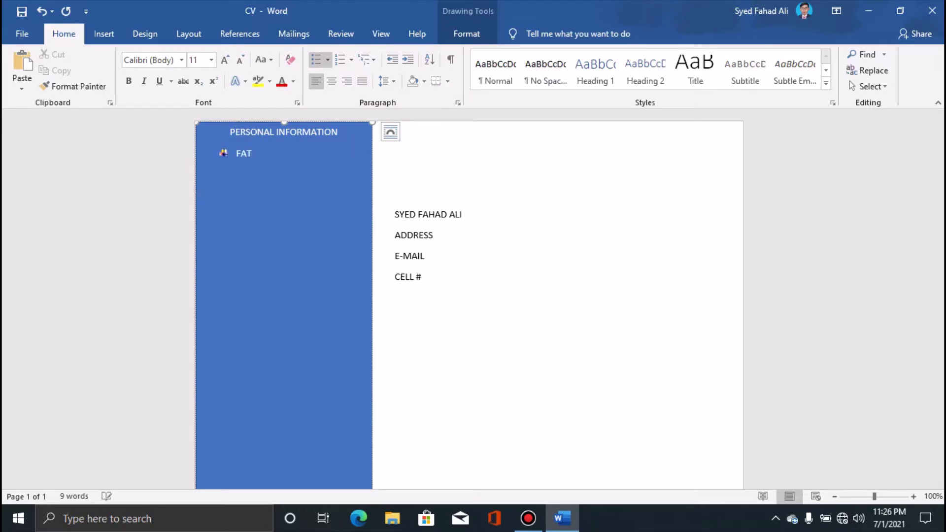
text(HER NAME)
key(Return)
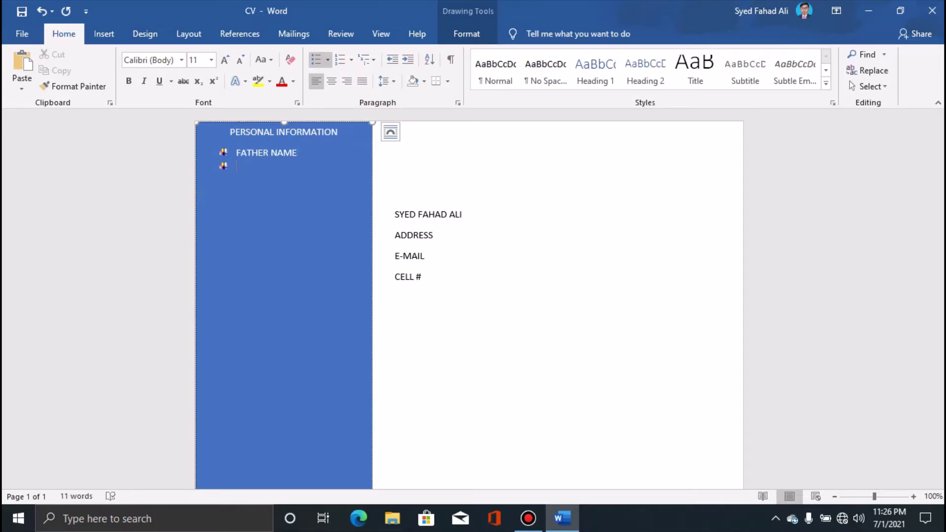
key(BackSpace)
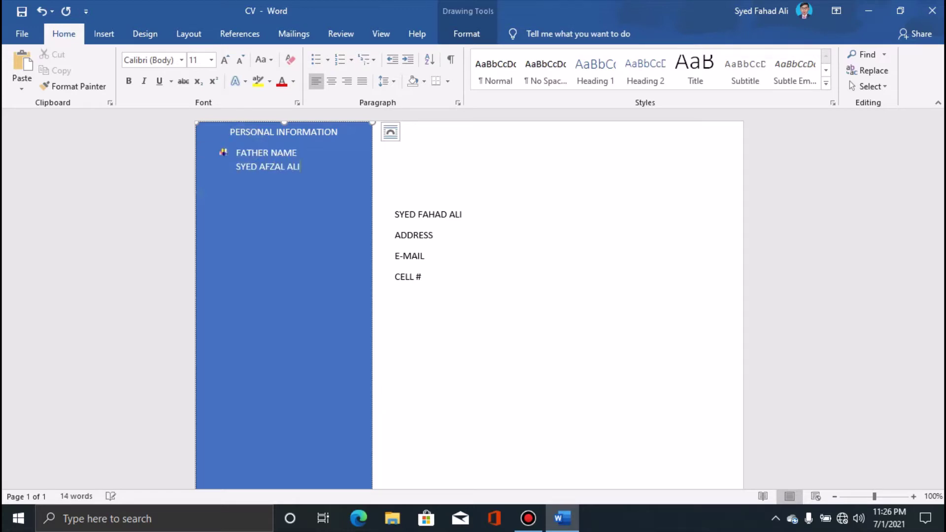
key(Return)
Add a bulleted NATIONALITY entry with PAKISTANI on an unbulleted line below
click(316, 60)
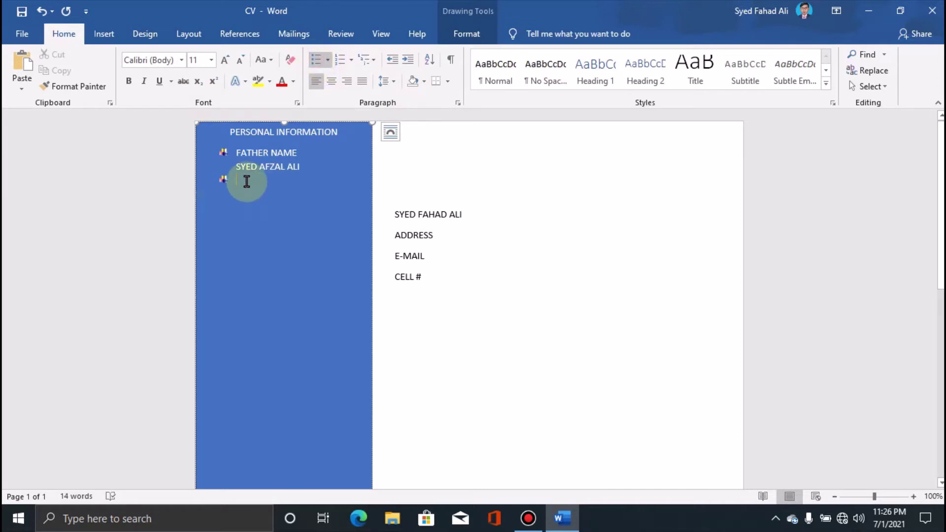
text(NA)
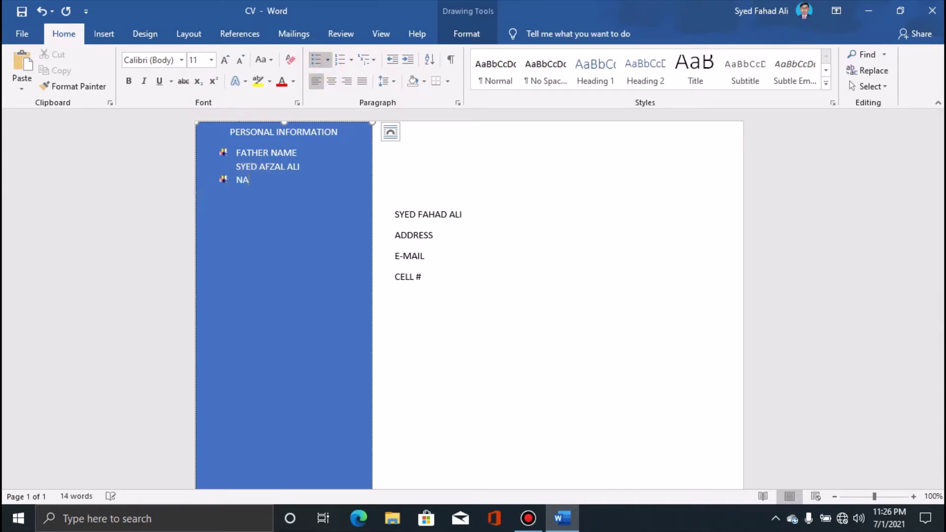
text(TI)
text(ONALIT)
text(Y)
key(Return)
key(BackSpace)
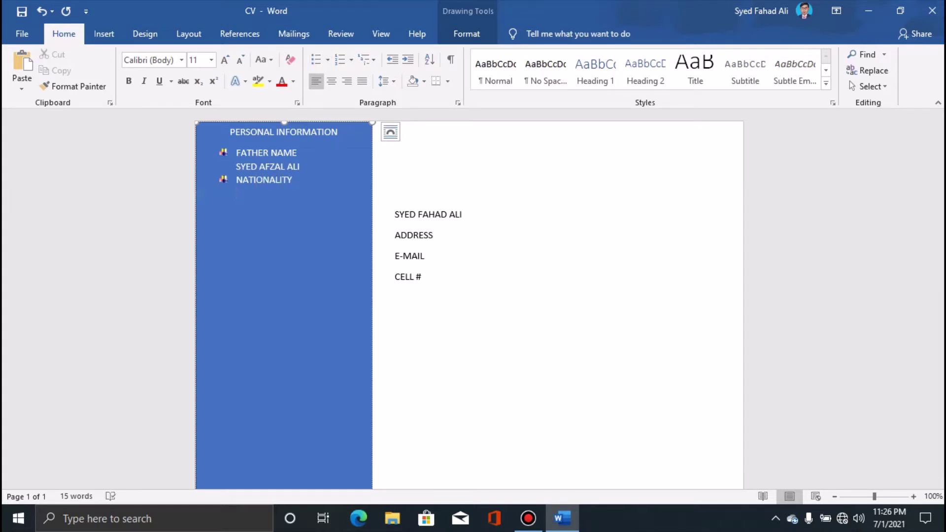
text(PAKI)
text(STANI)
key(Return)
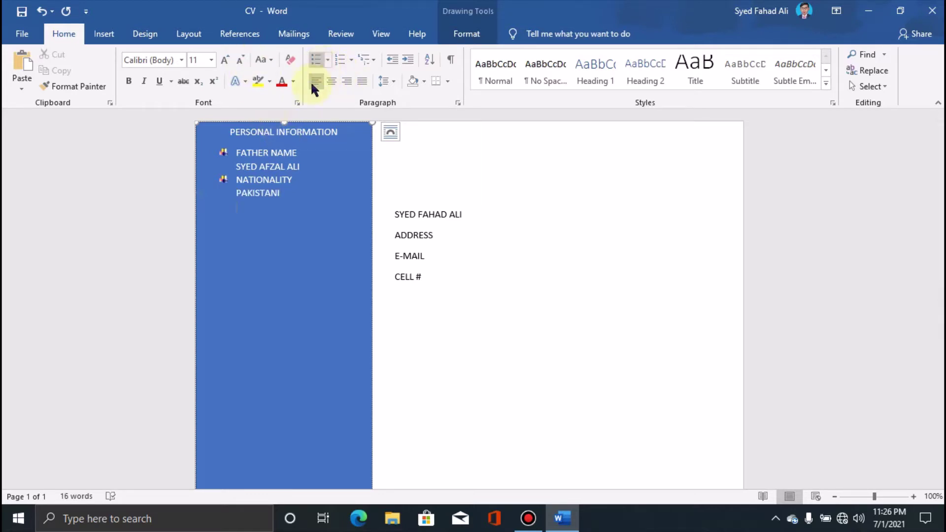
Add a bulleted C.N.I.C entry followed by an unbulleted line
click(315, 60)
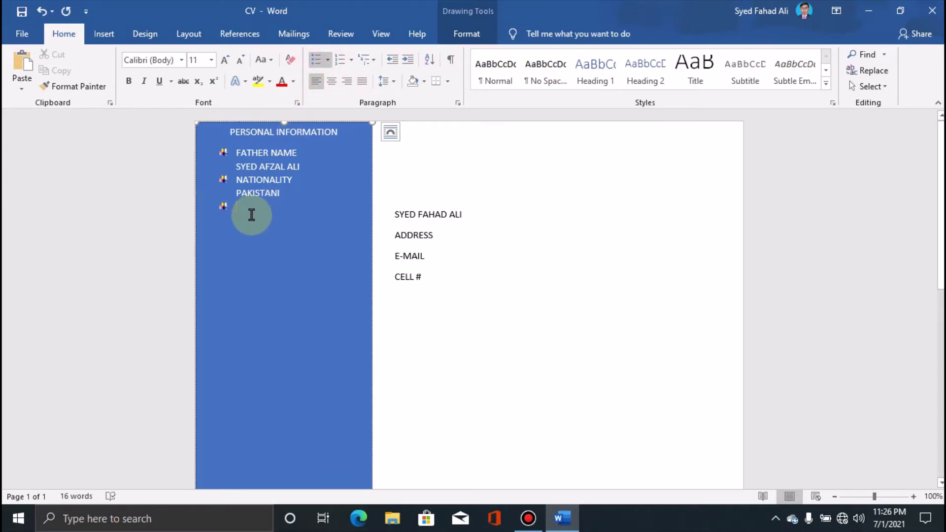
text(C)
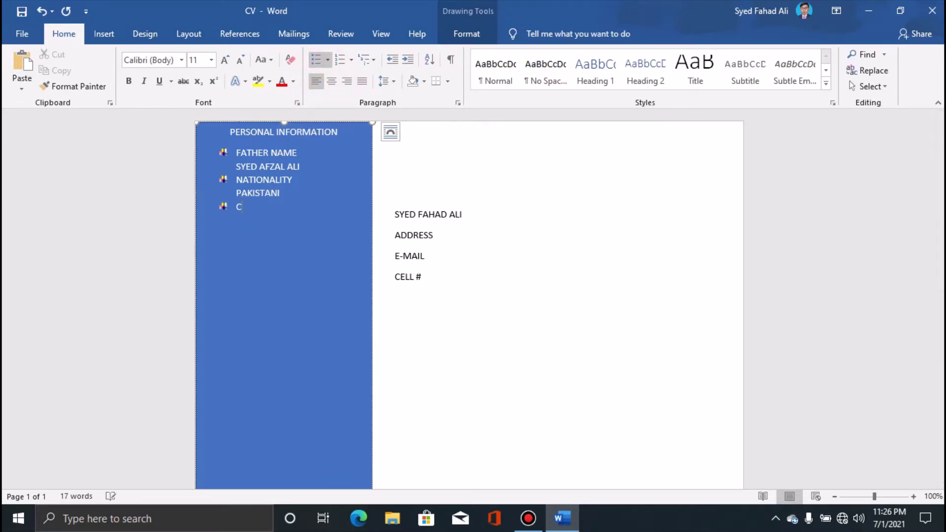
text(.N.I.C)
key(Return)
key(BackSpace)
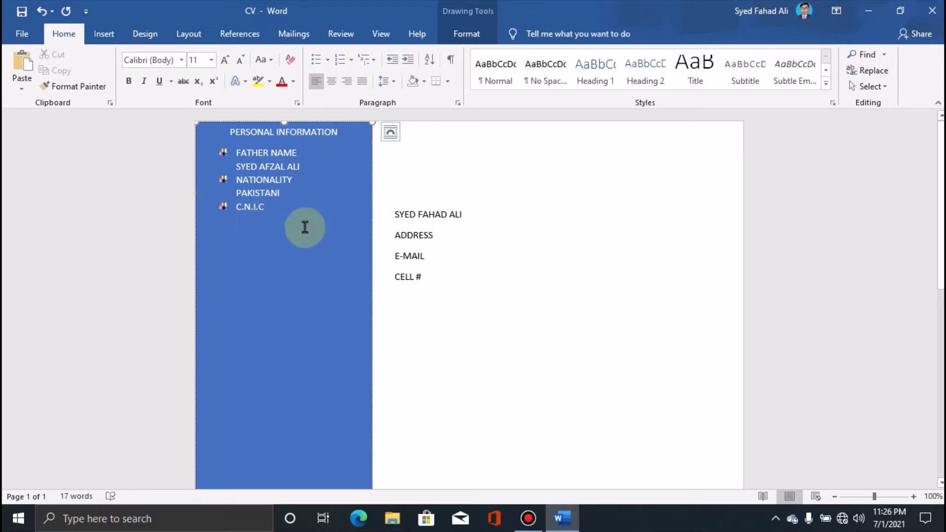
Add bulleted DATE-OF-BIRTH and RELIGION entries to the sidebar list
click(314, 60)
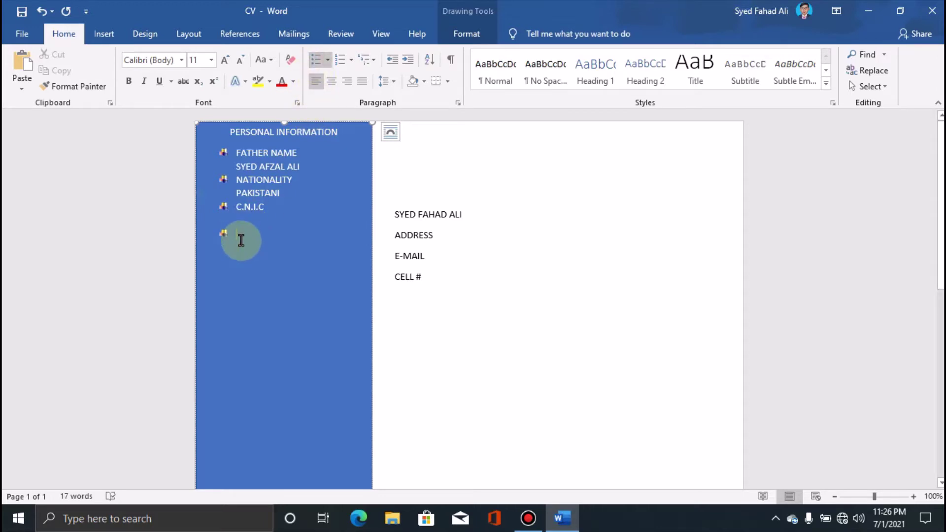
text(DATE)
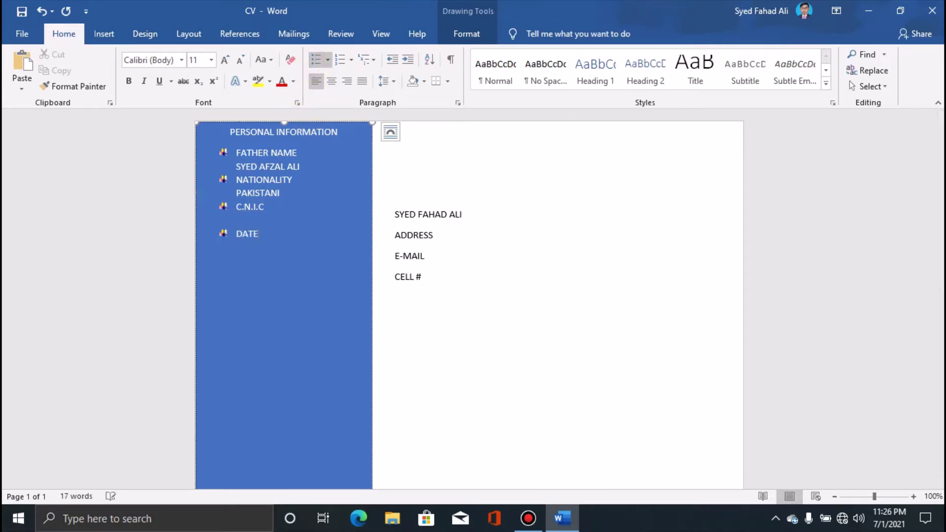
text(-OF-)
text(BIRTH)
key(Return)
key(Return)
click(316, 60)
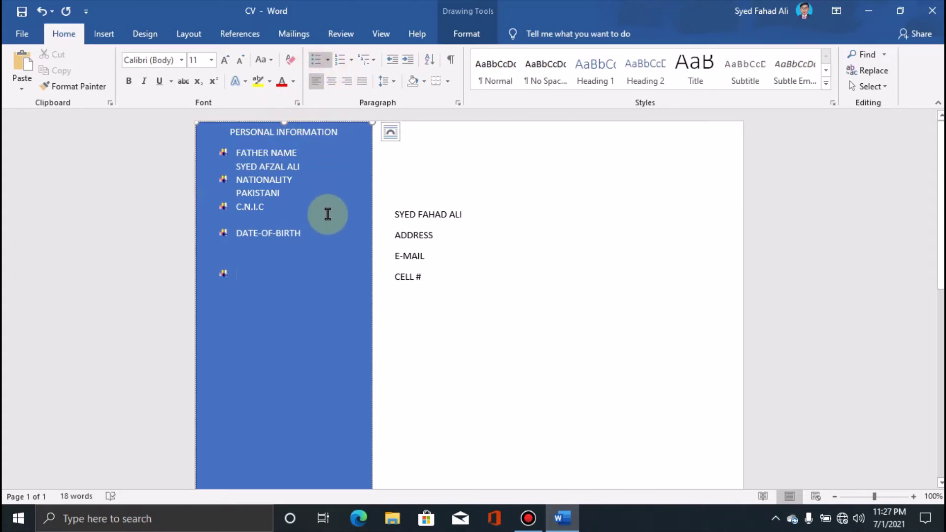
text(RELIG)
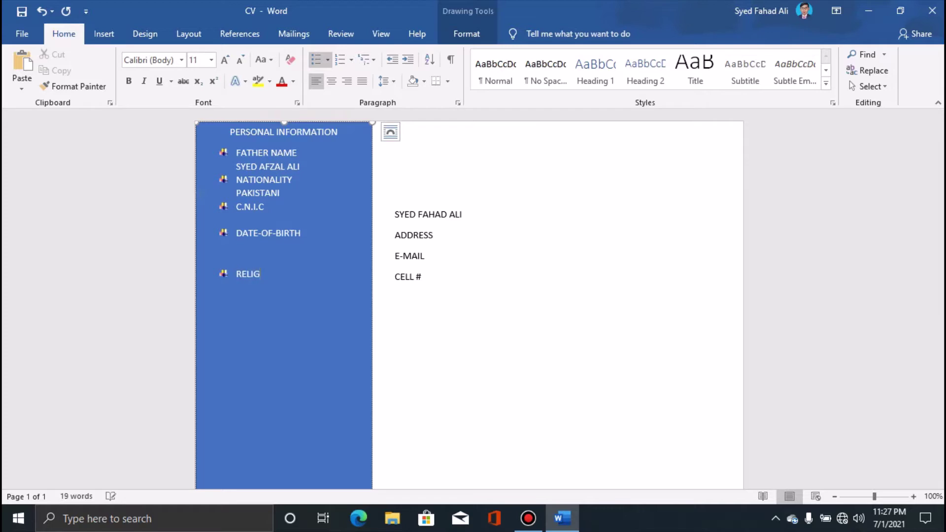
text(ION)
key(Return)
key(BackSpace)
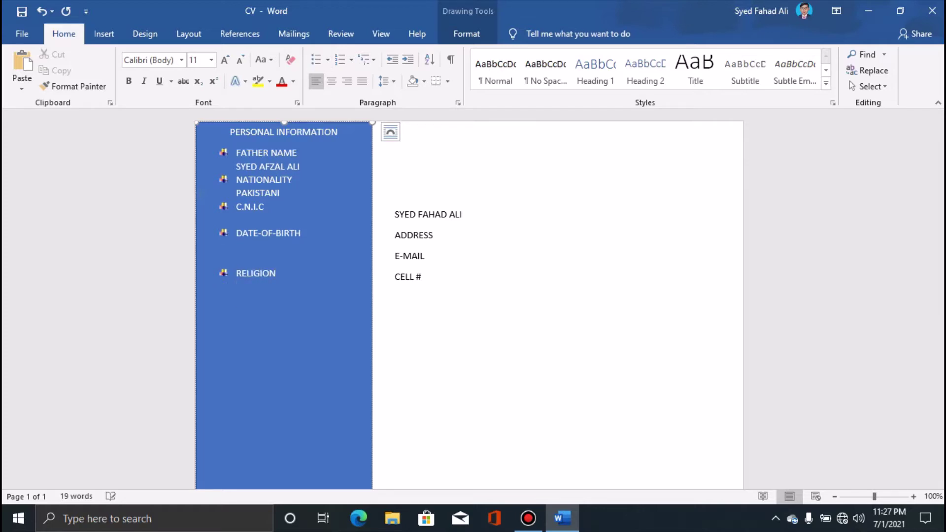
Add a bulleted STATUS entry, correcting its spelling
click(316, 59)
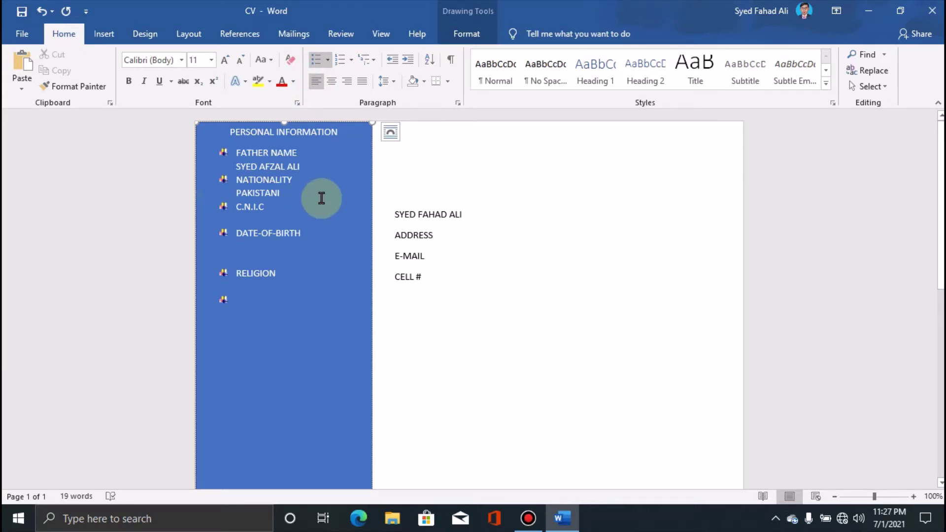
text(ST)
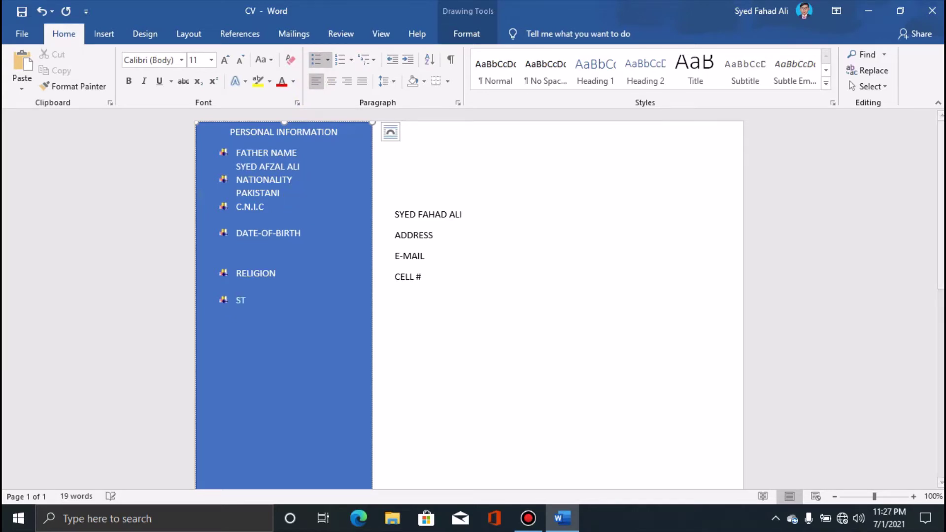
text(ATU)
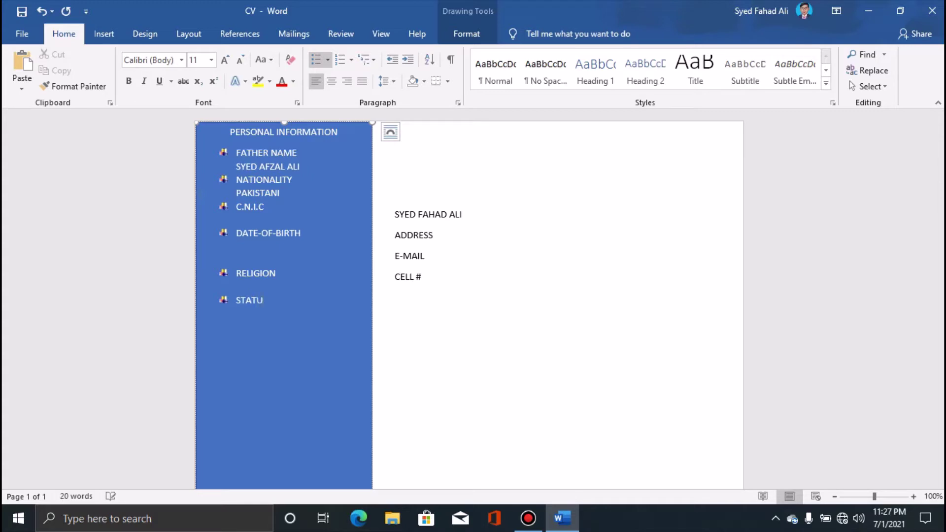
text(S)
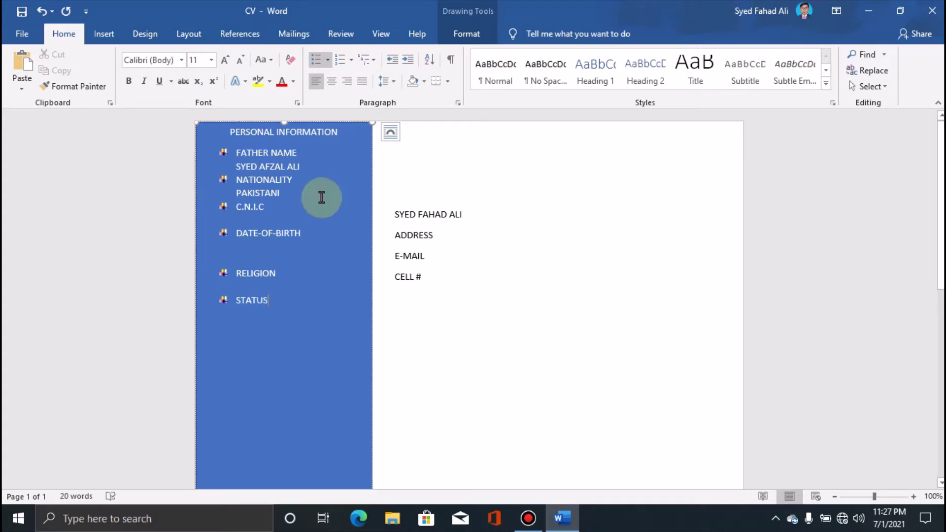
key(BackSpace)
key(BackSpace)
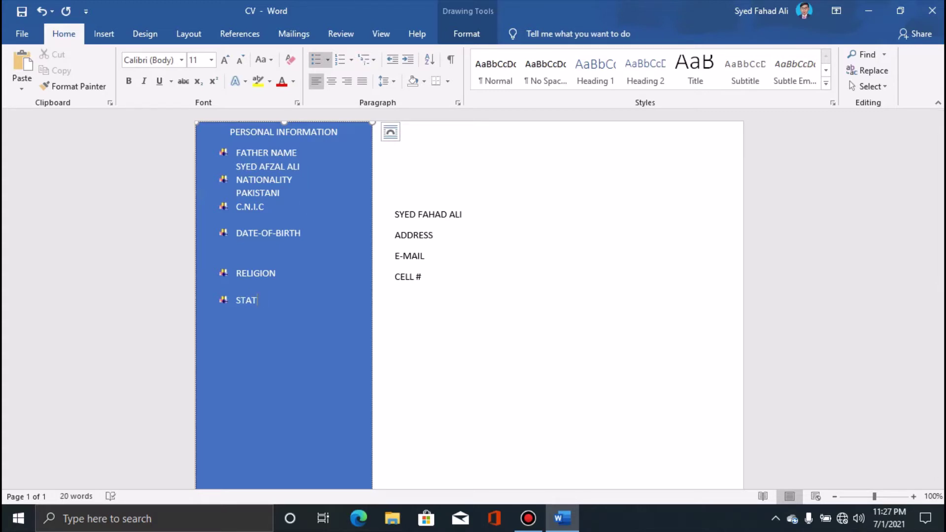
text(US)
key(Return)
key(BackSpace)
Add a bulleted LANGUAGE entry followed by an unbulleted blank line
click(315, 60)
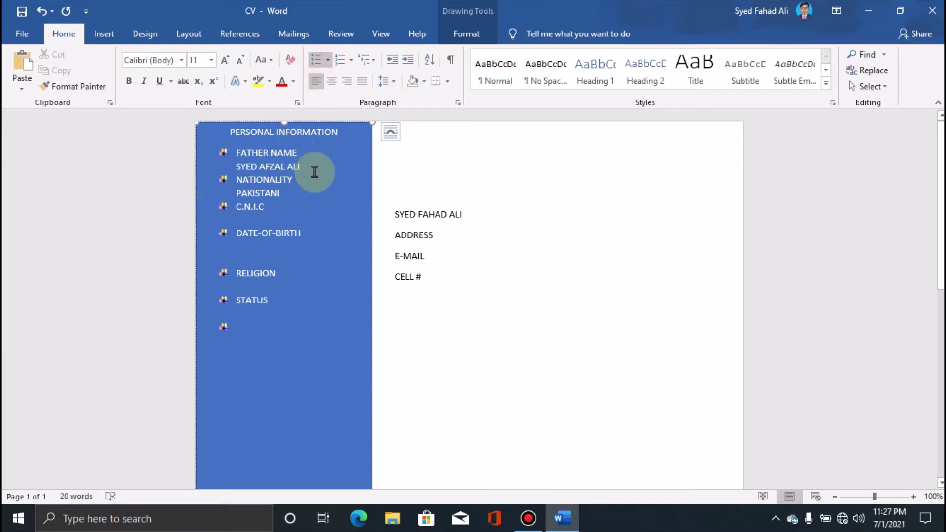
text(LANGUA)
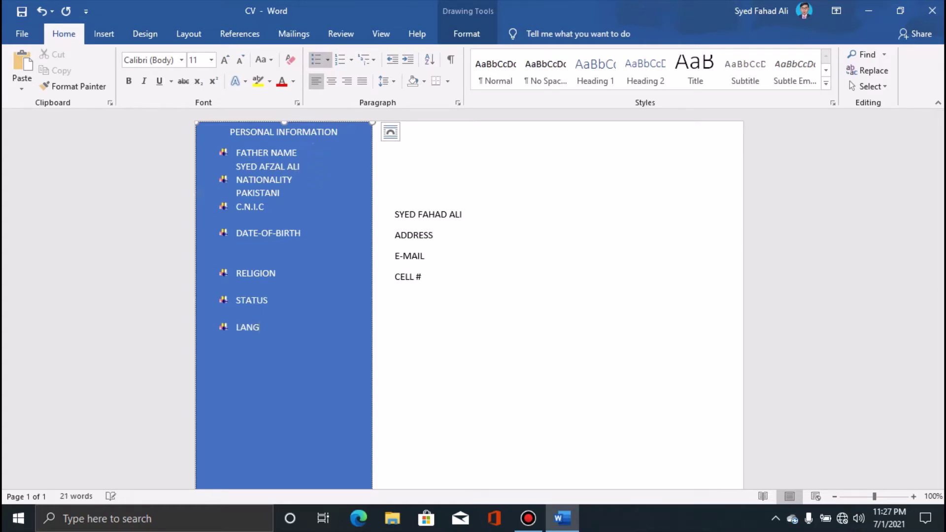
text(GE)
key(Return)
key(Return)
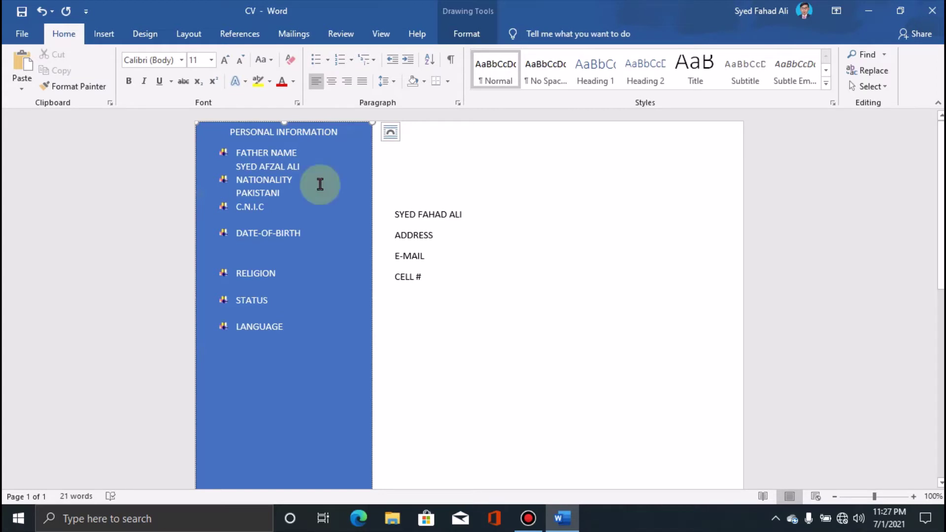
click(316, 60)
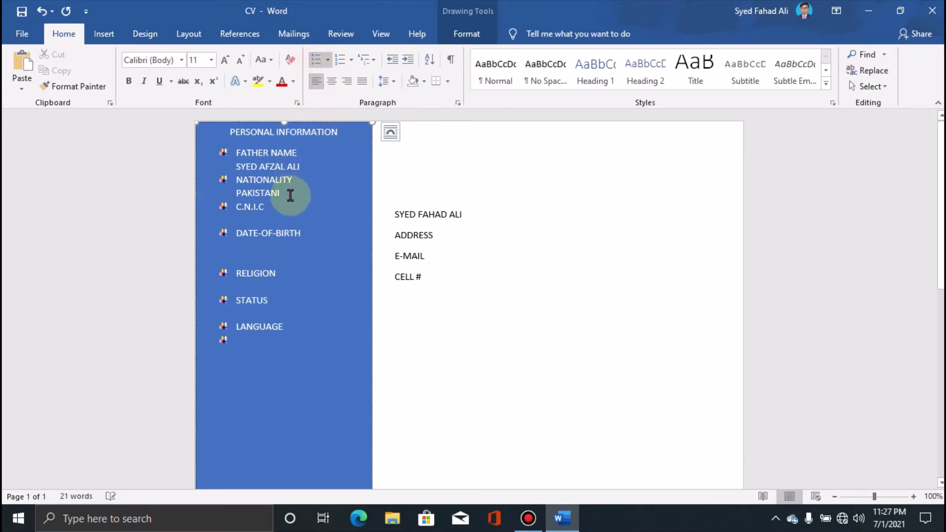
key(BackSpace)
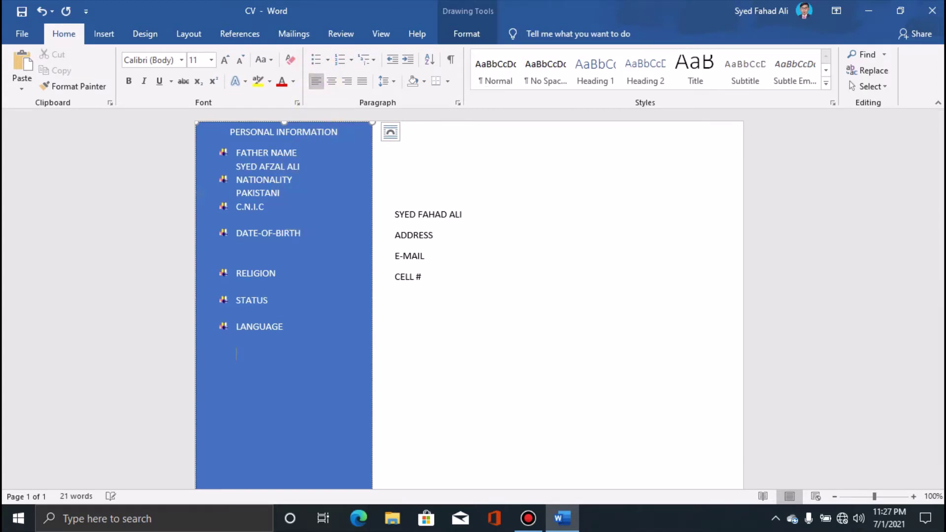
click(316, 59)
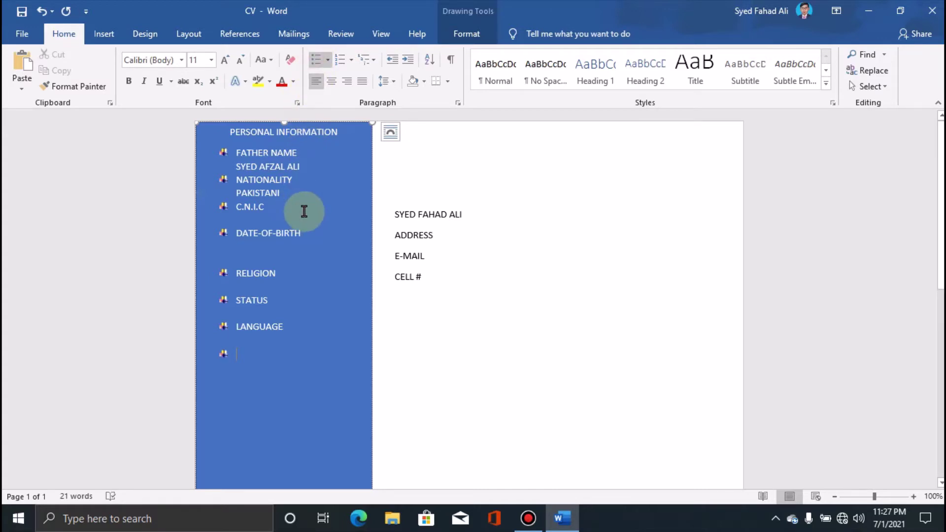
key(BackSpace)
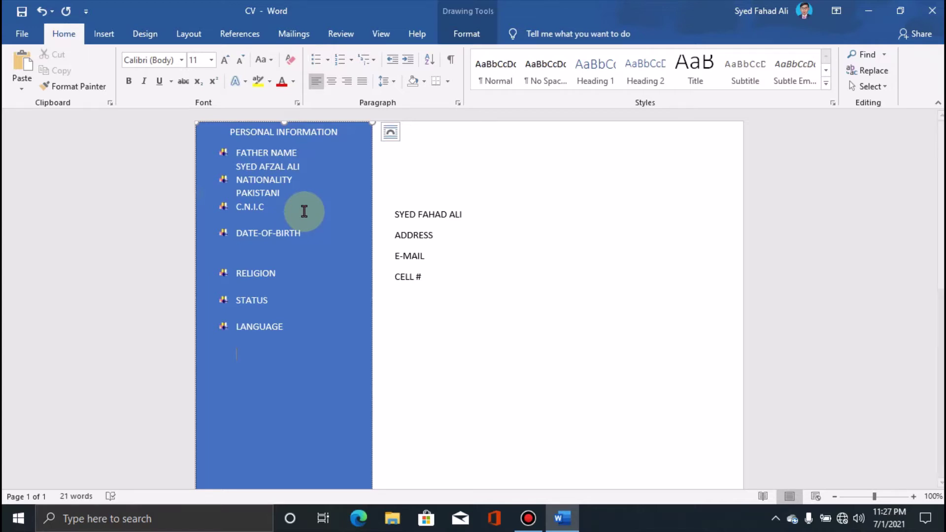
Type a centred HOBBIES heading and start a left-aligned bulleted line beneath it
click(332, 82)
text(H)
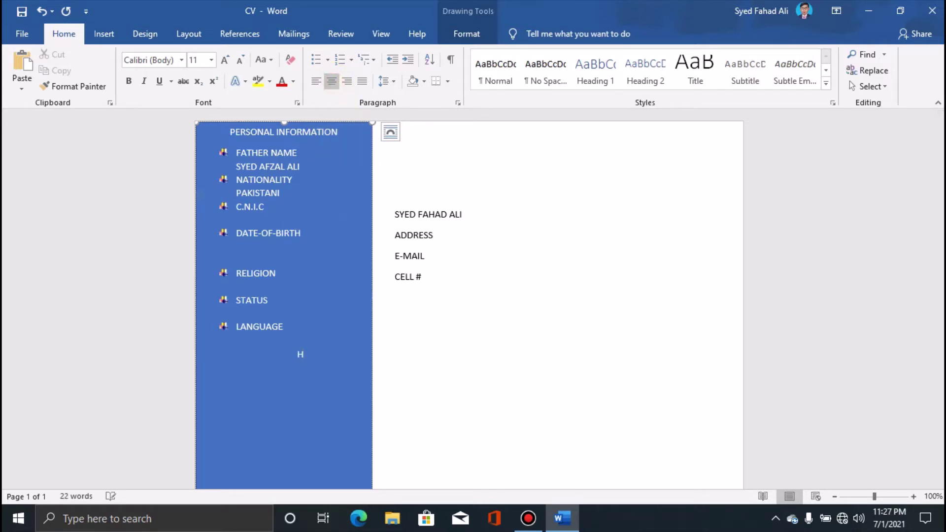
text(OBBIES)
key(Return)
click(315, 59)
key(BackSpace)
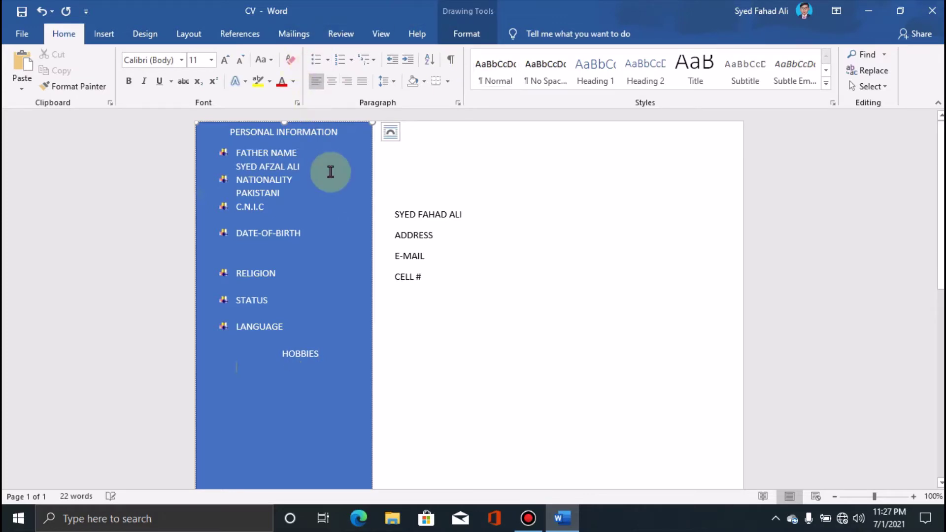
click(330, 81)
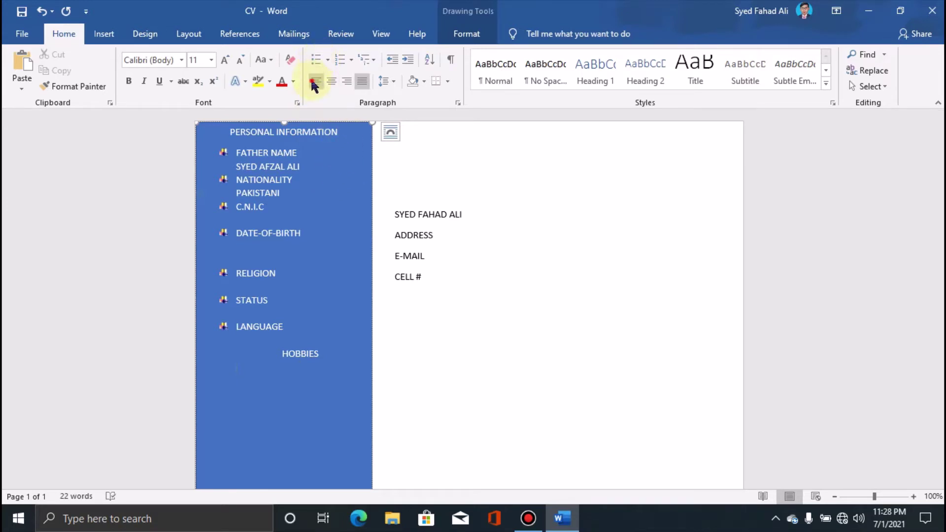
click(316, 59)
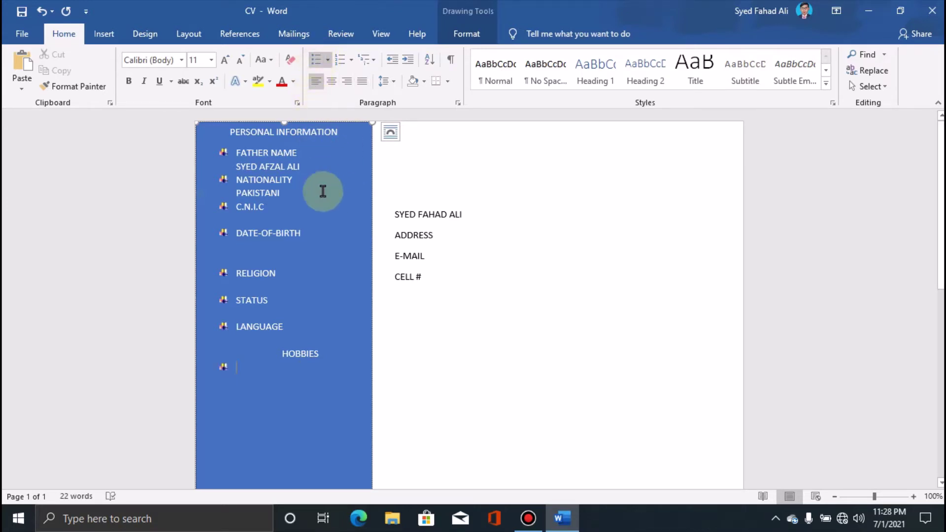
List BOOK READING, INTERNET SURFING and SPORTS as bullets, leaving the last line unbulleted
text(BOOK)
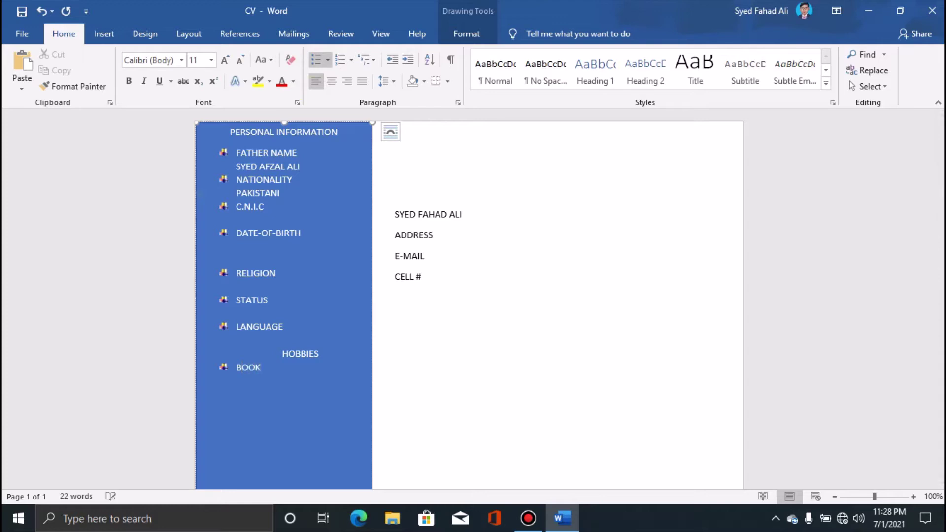
text( READ)
key(BackSpace)
key(BackSpace)
text(ADING)
key(Return)
text(INT)
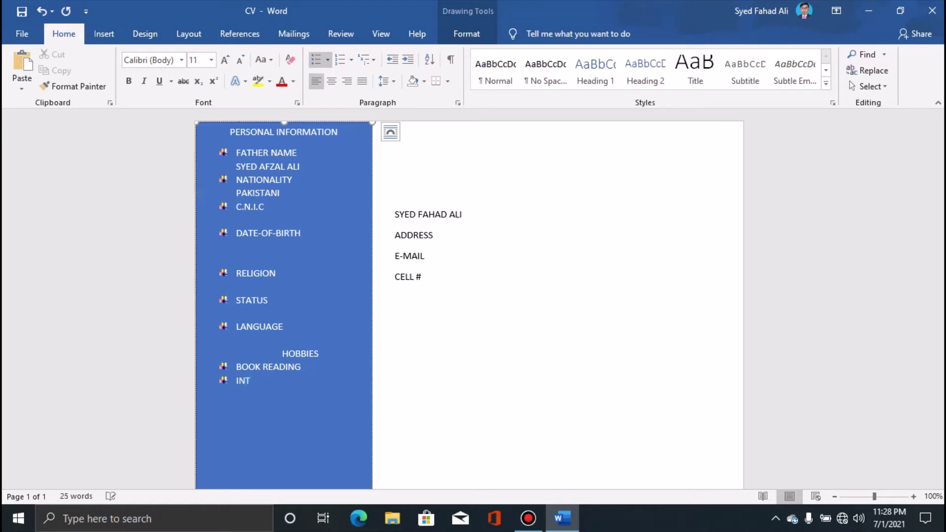
text(ERNET SU)
text(RF)
text(ING)
key(Return)
text(PO)
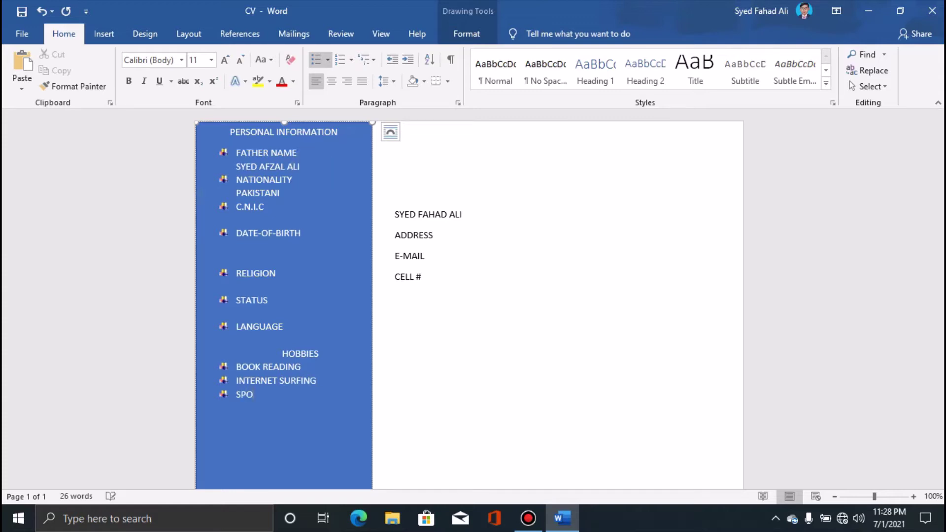
text(RTS)
key(Return)
key(BackSpace)
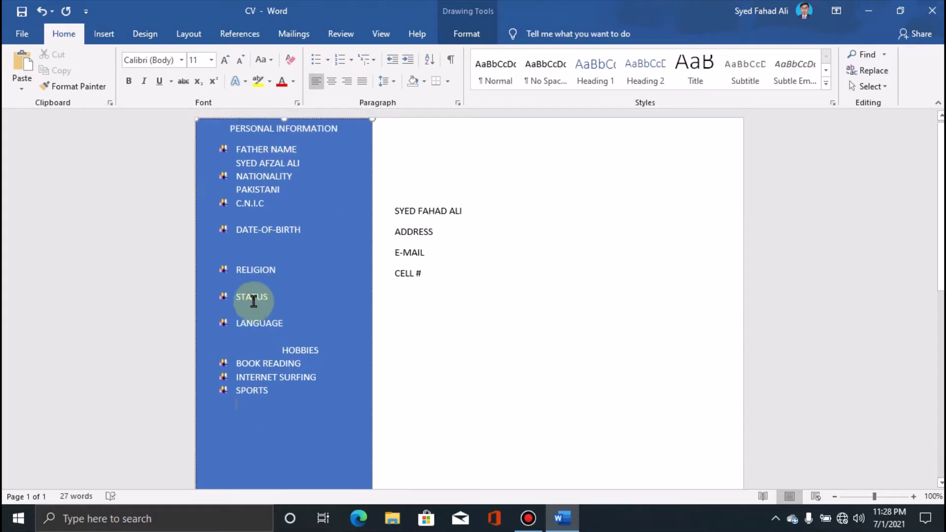
Enlarge all the sidebar text to font size 14
key(ctrl+a)
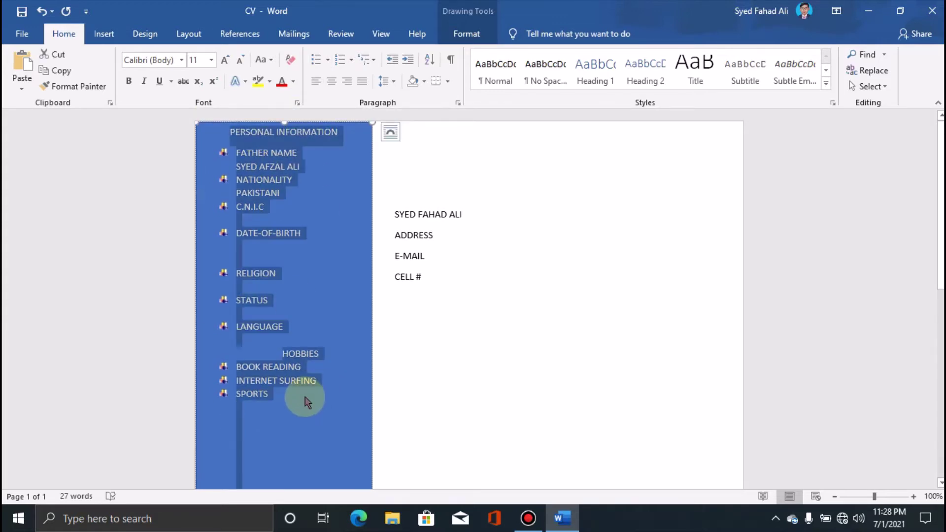
click(225, 60)
click(226, 59)
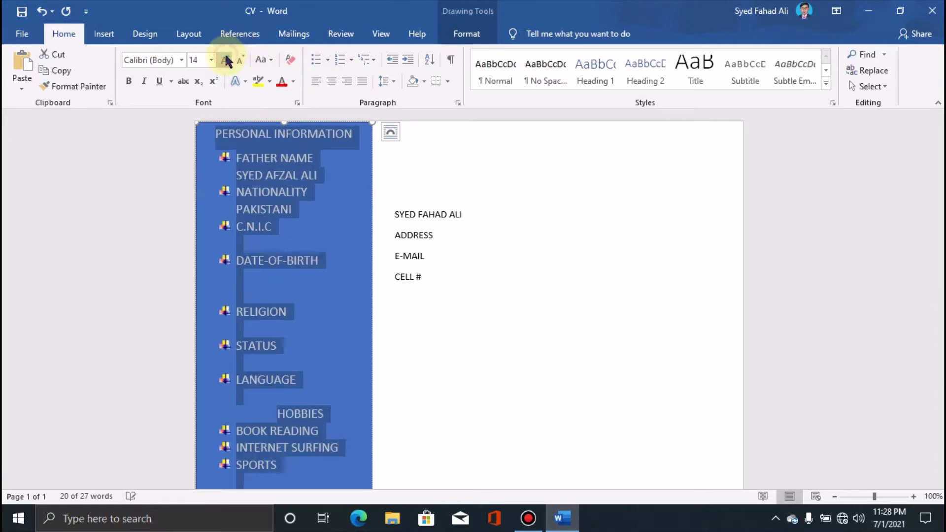
scroll(291, 152, down, 3)
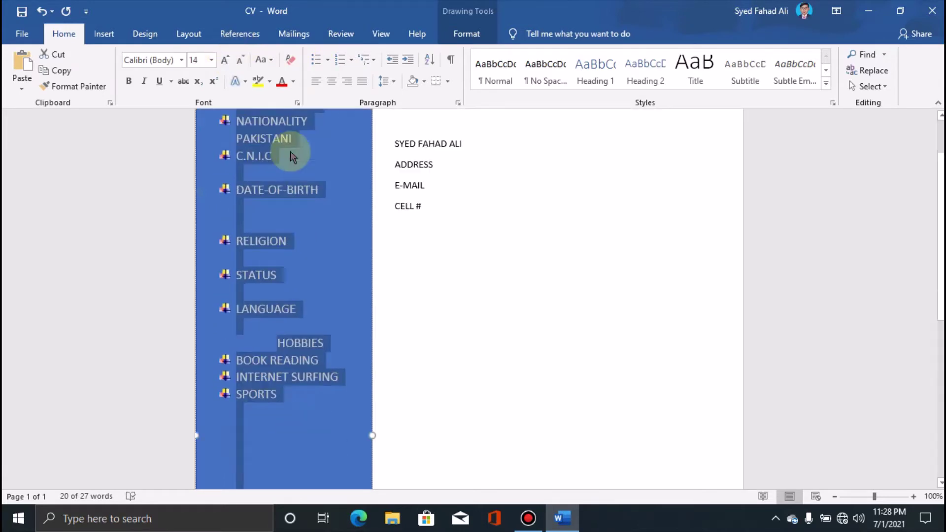
click(772, 261)
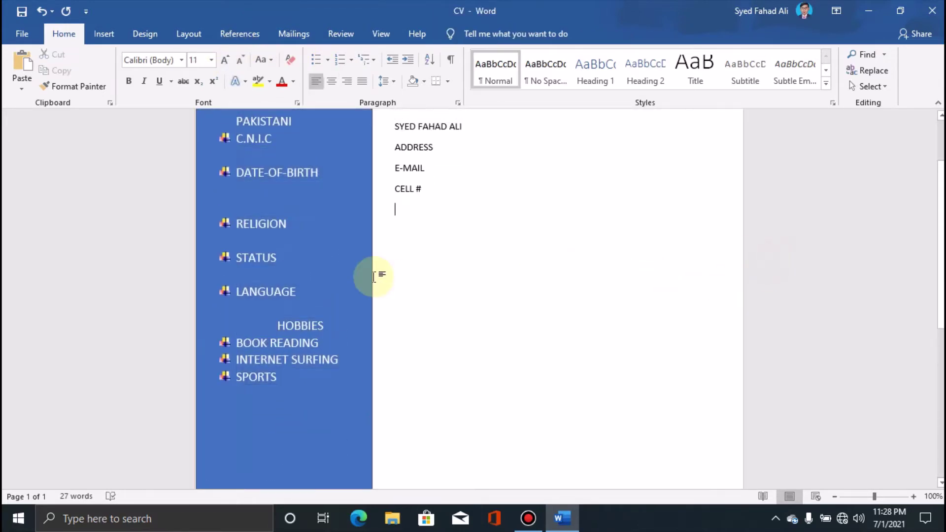
scroll(296, 296, up, 3)
Underline and bold the HOBBIES and PERSONAL INFORMATION headings
drag(322, 391, 258, 382)
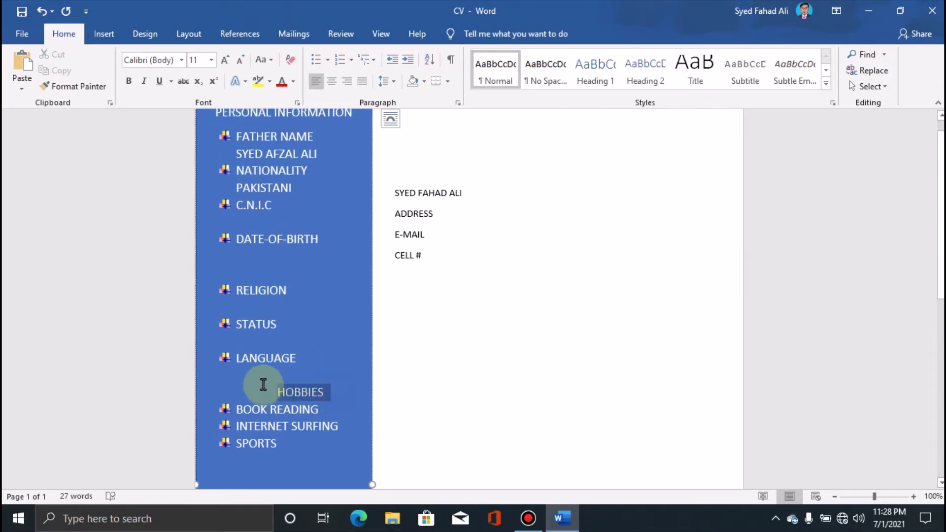
click(159, 81)
click(129, 81)
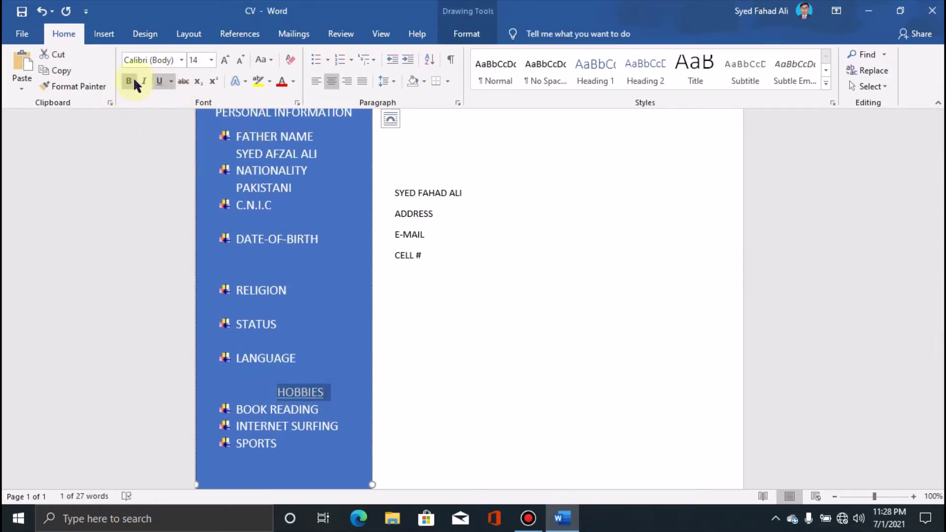
scroll(296, 118, up, 1)
drag(357, 133, 202, 133)
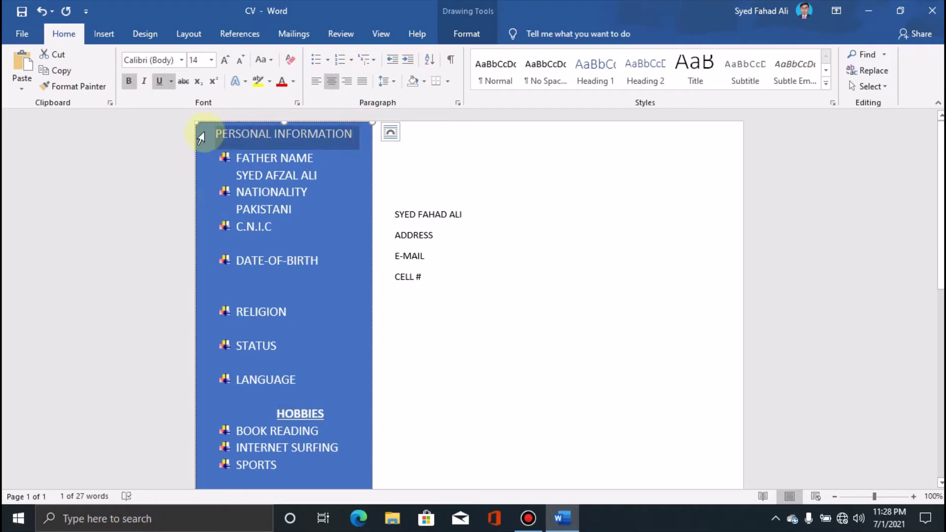
click(158, 80)
click(129, 81)
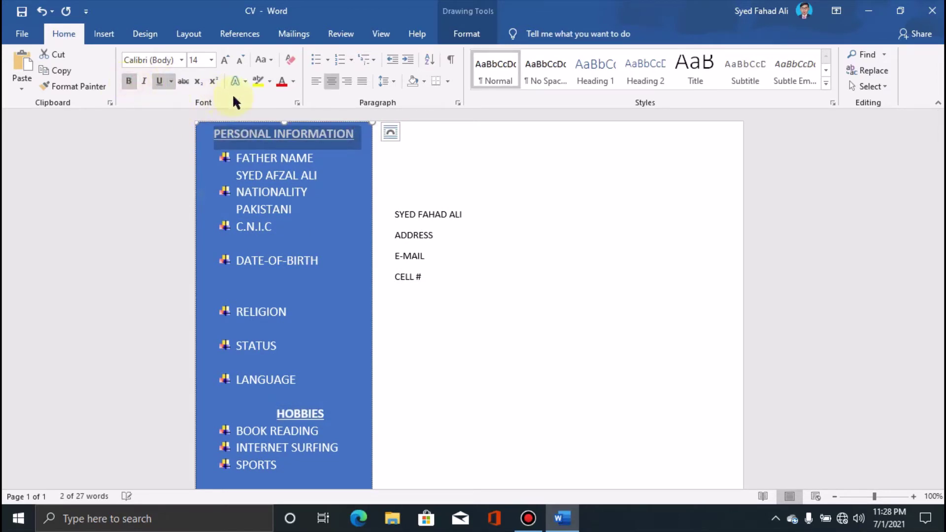
Left-align the HOBBIES heading and colour it red
scroll(303, 274, down, 3)
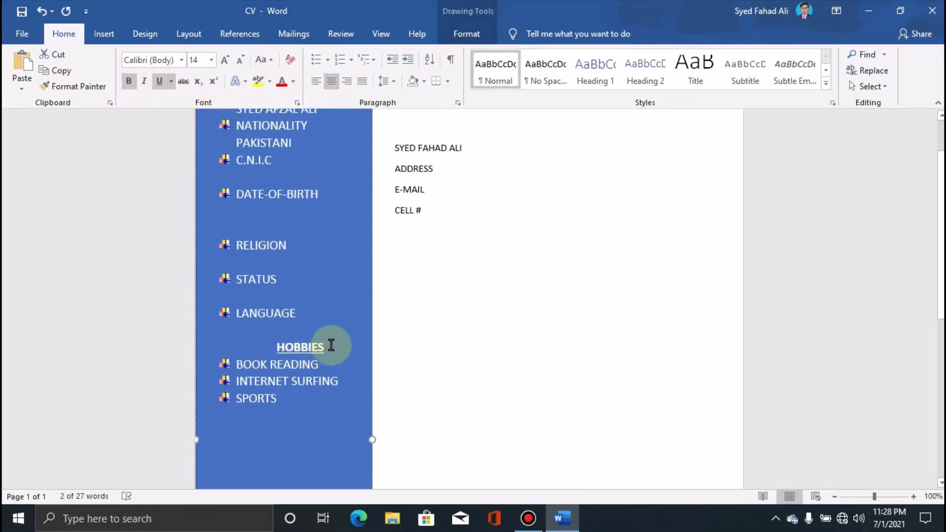
drag(332, 348, 275, 347)
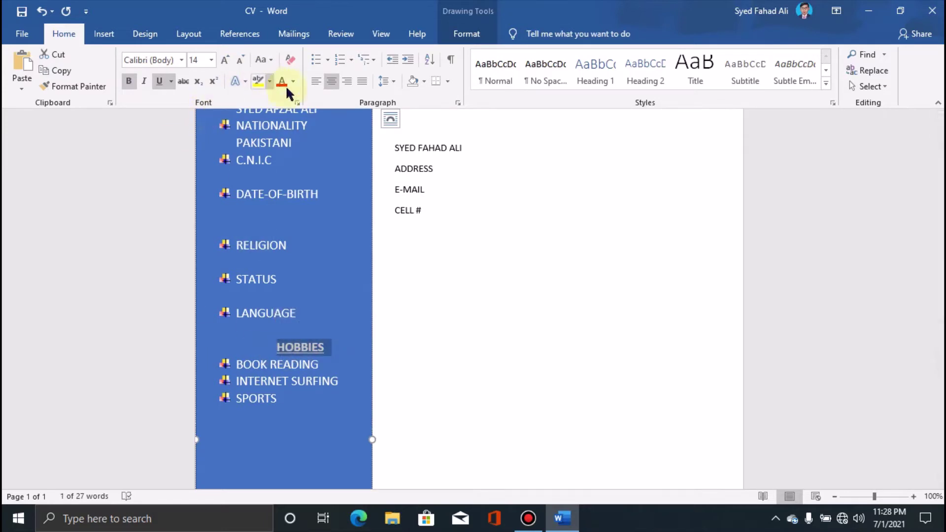
click(316, 80)
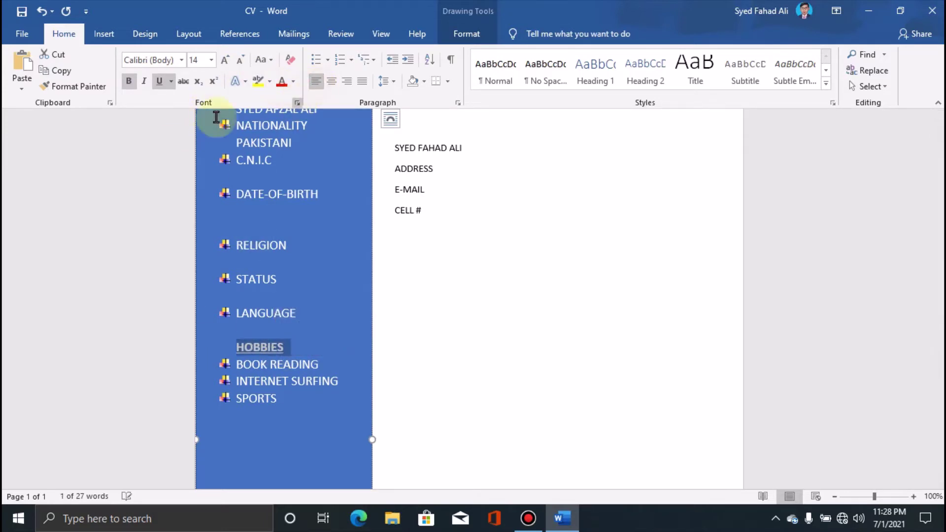
click(282, 81)
click(401, 290)
Center the father's-name value line and the PAKISTANI line
scroll(358, 296, up, 2)
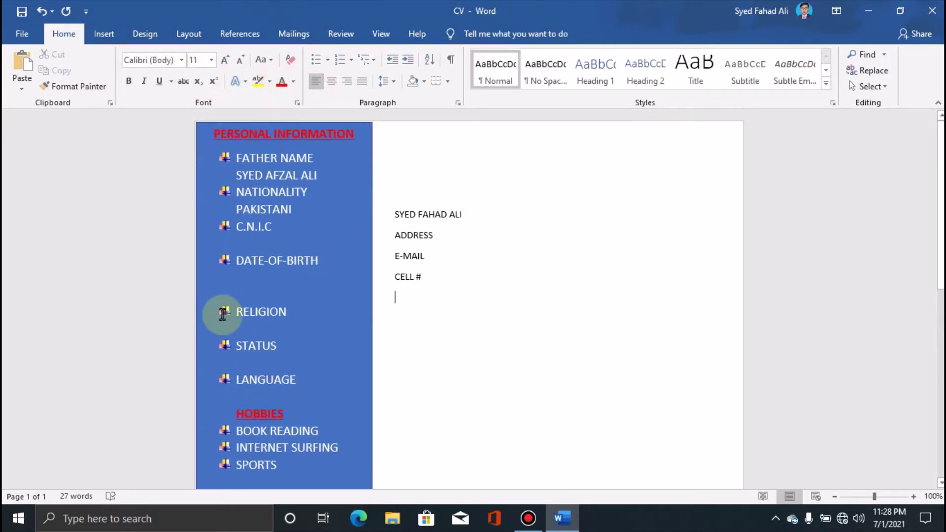
scroll(316, 281, down, 5)
scroll(322, 297, up, 5)
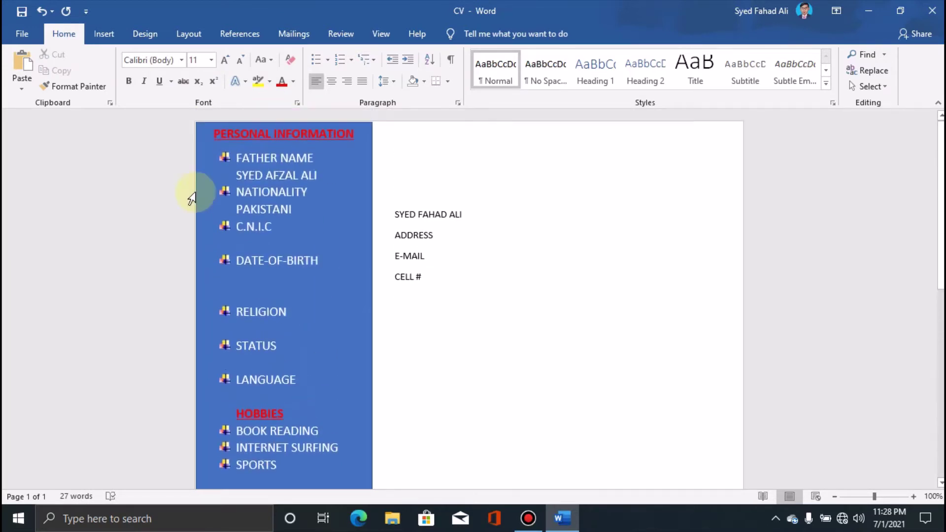
triple_click(234, 176)
click(349, 82)
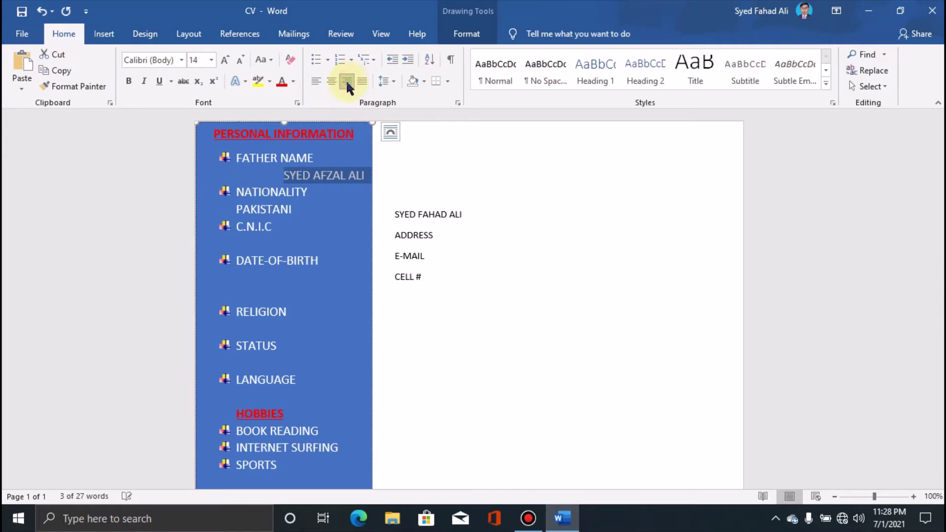
click(333, 81)
click(219, 212)
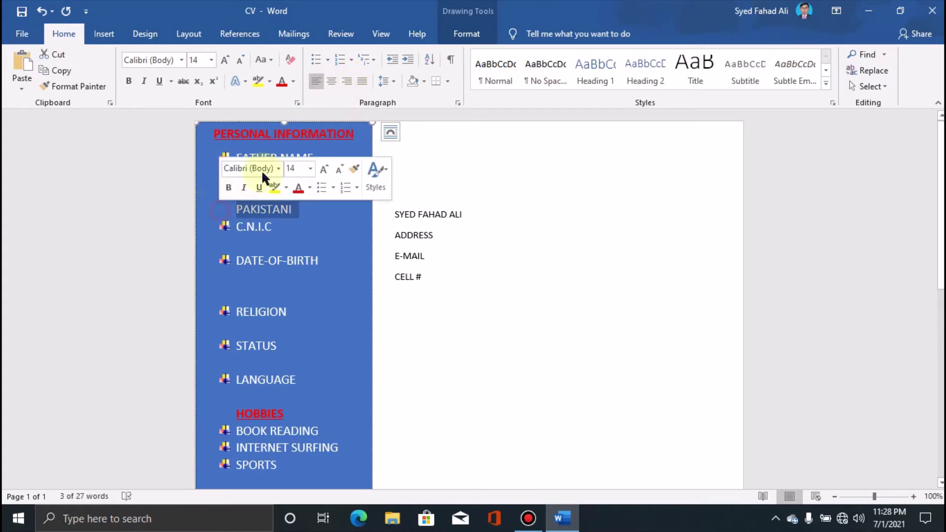
click(332, 81)
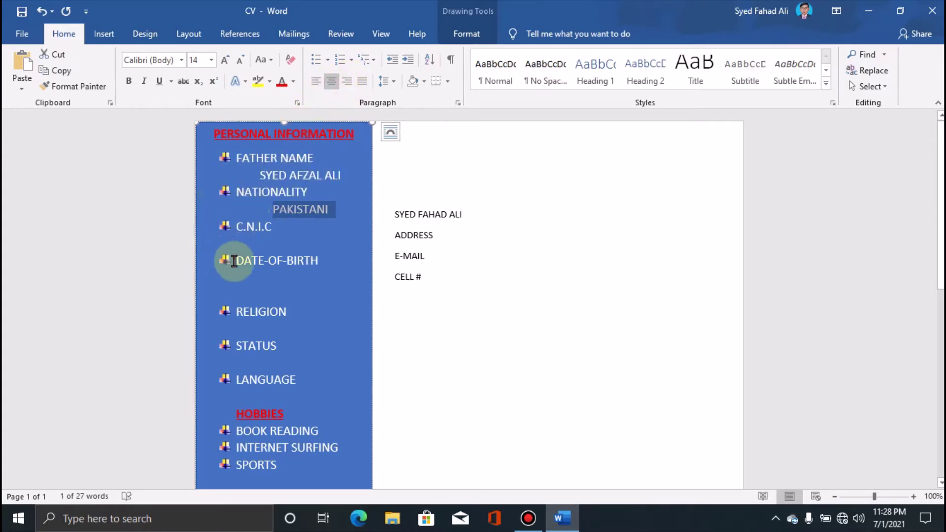
click(480, 332)
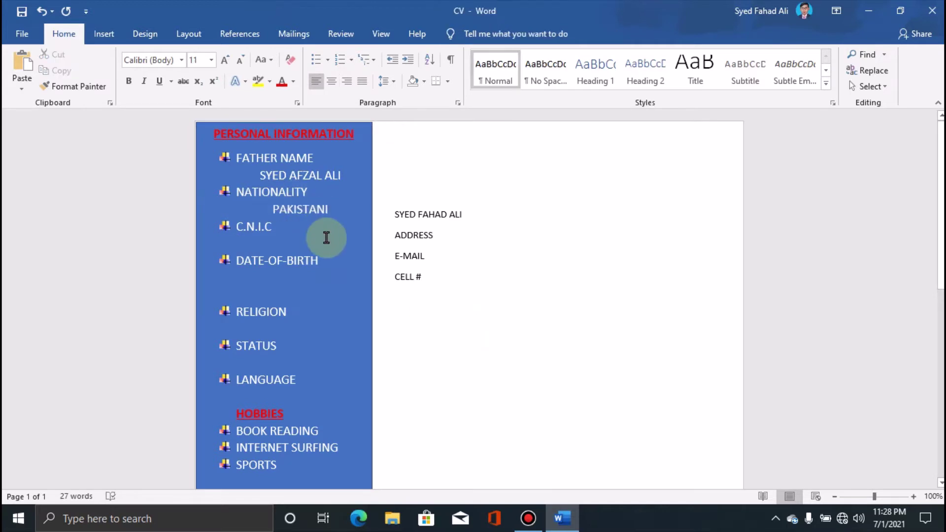
scroll(430, 276, down, 2)
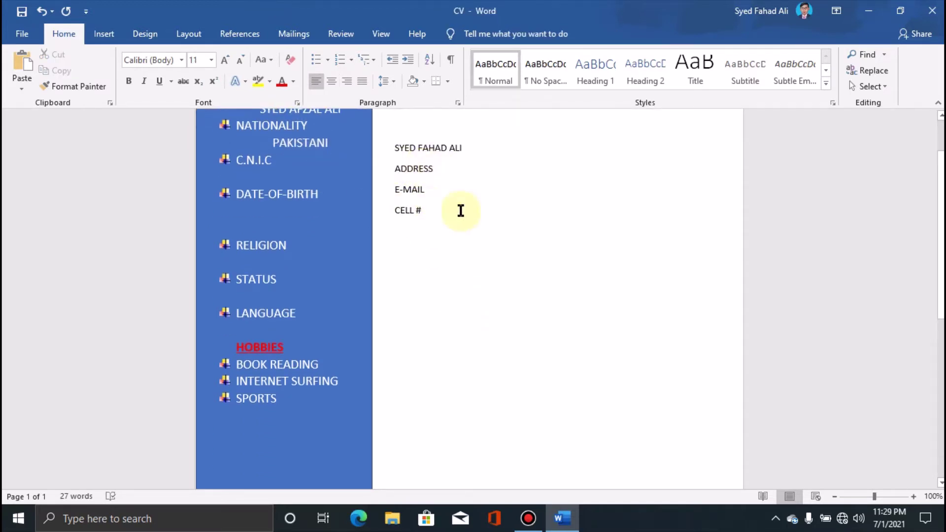
Enlarge the name, ADDRESS, E-MAIL and CELL # contact lines to font size 18
scroll(460, 211, up, 2)
drag(446, 277, 419, 234)
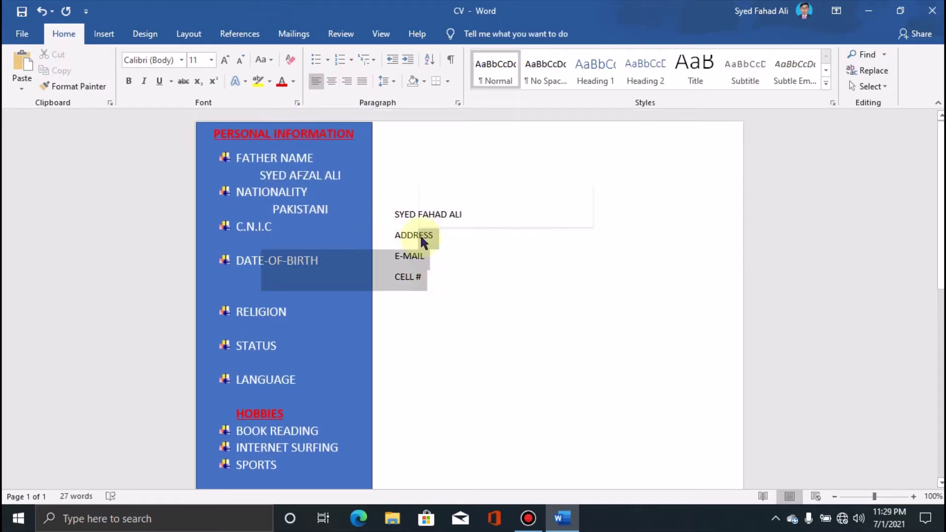
click(499, 258)
drag(422, 274, 403, 211)
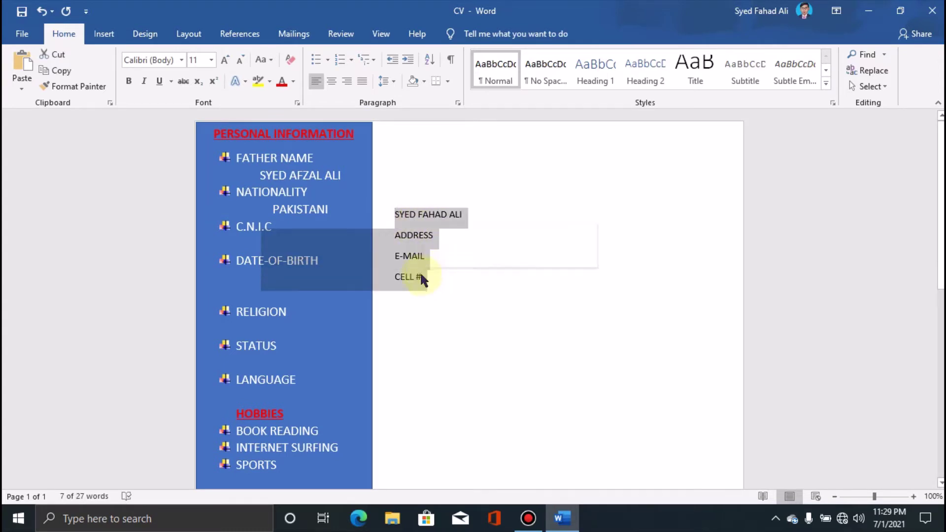
click(227, 58)
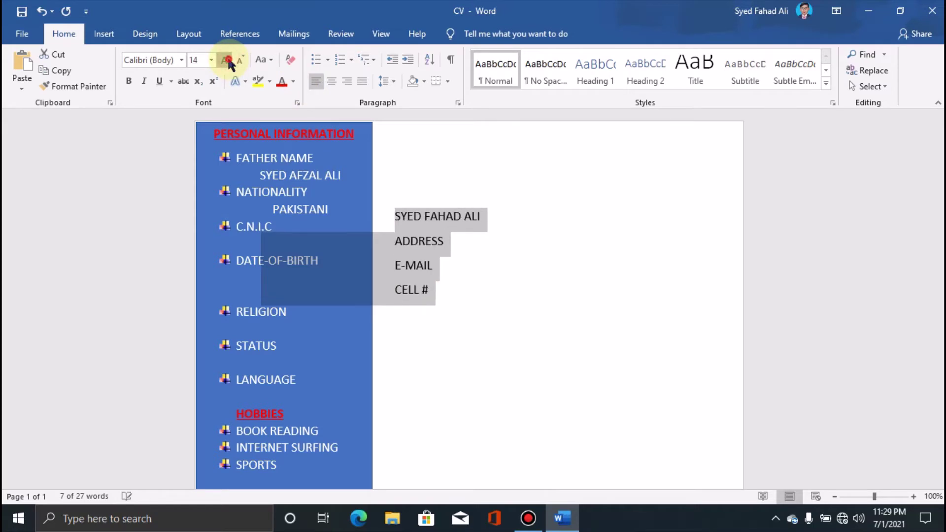
click(227, 59)
click(227, 58)
click(544, 303)
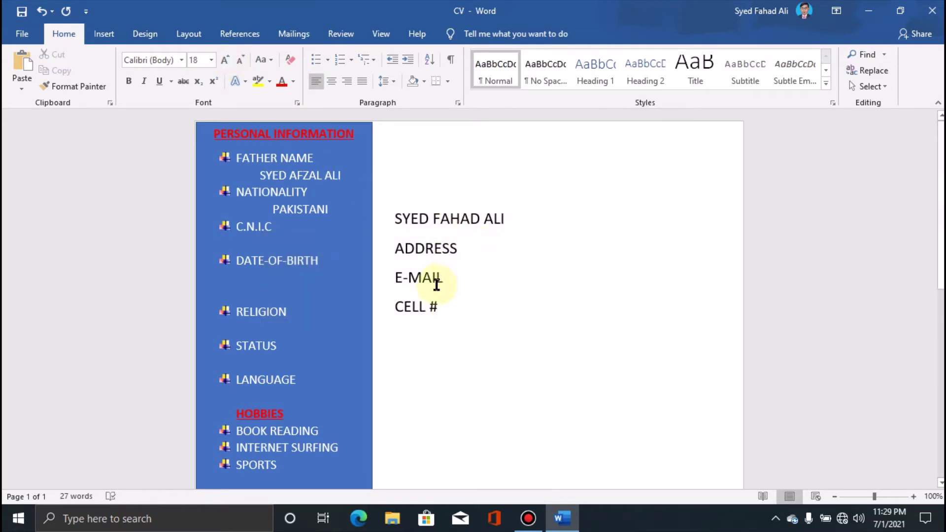
click(454, 310)
scroll(455, 320, down, 3)
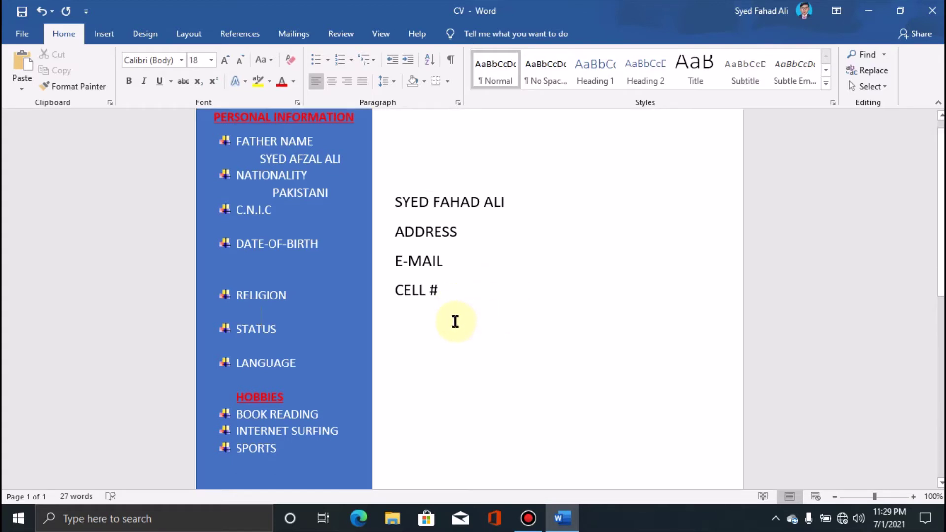
click(397, 236)
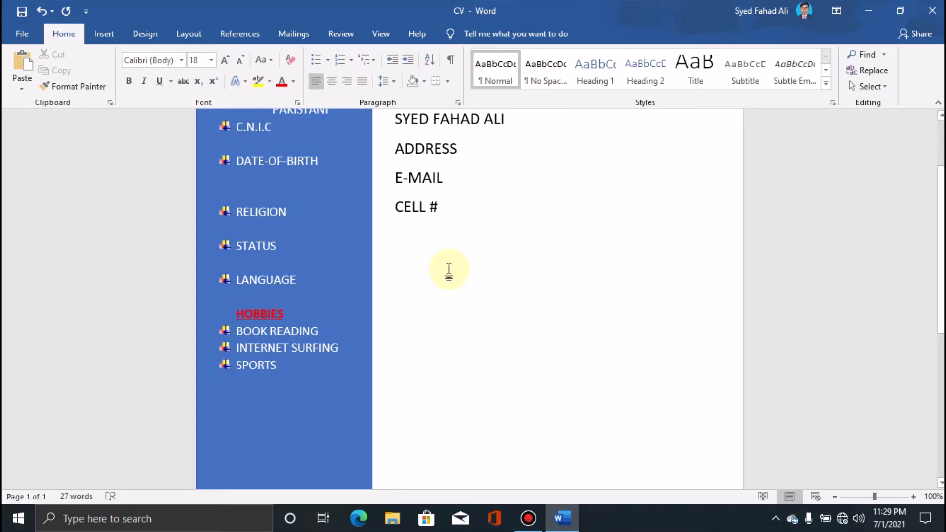
Add an OBJECTIVES: heading on a new line below CELL #
key(Return)
text(B)
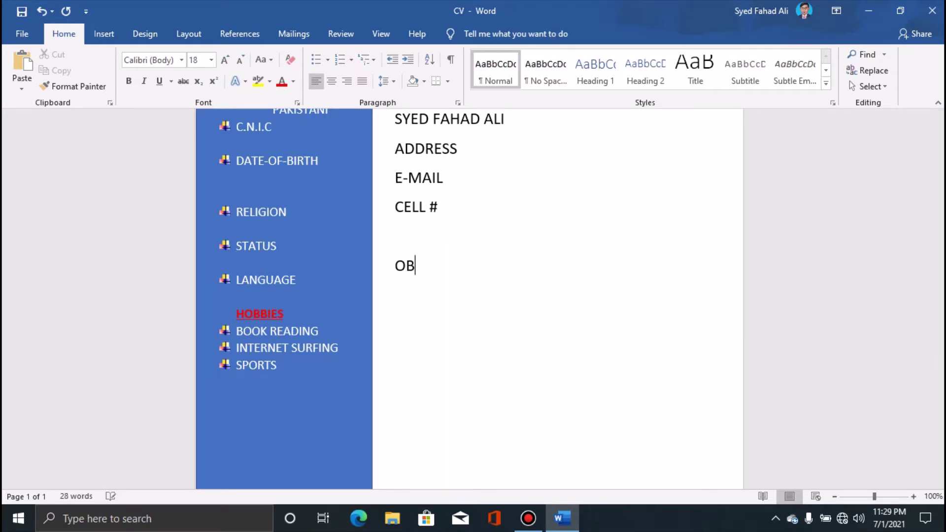
text(JECTIVE)
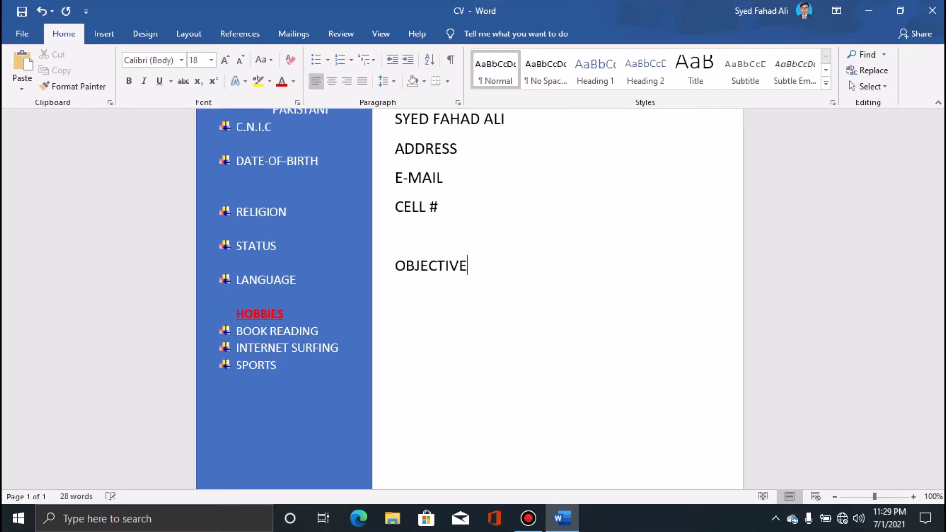
text(:)
key(BackSpace)
text(S)
text(: )
text(A C)
text(HALL)
key(BackSpace)
key(BackSpace)
key(BackSpace)
Write the objective 'A challenge and career oriented position that capitalized.' followed by an empty line
text(A c)
text(ha)
text(lleng)
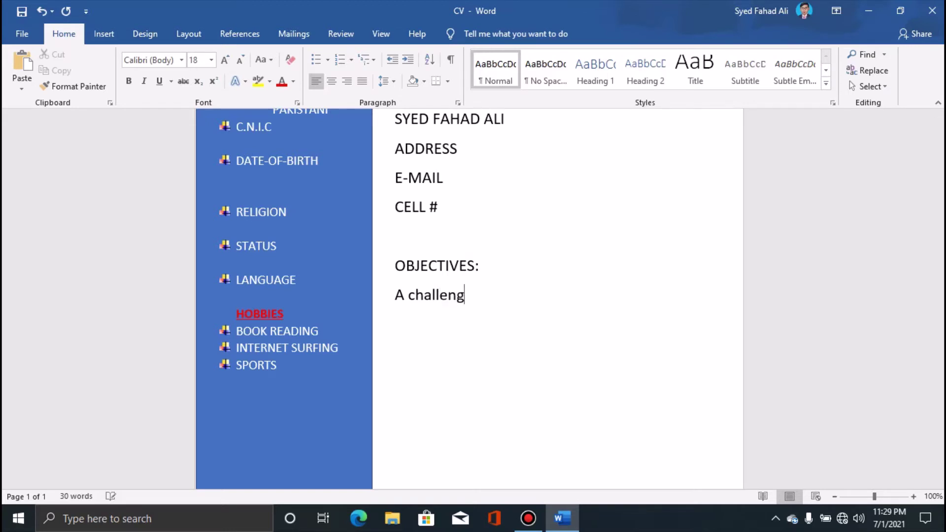
text(e and )
text(career )
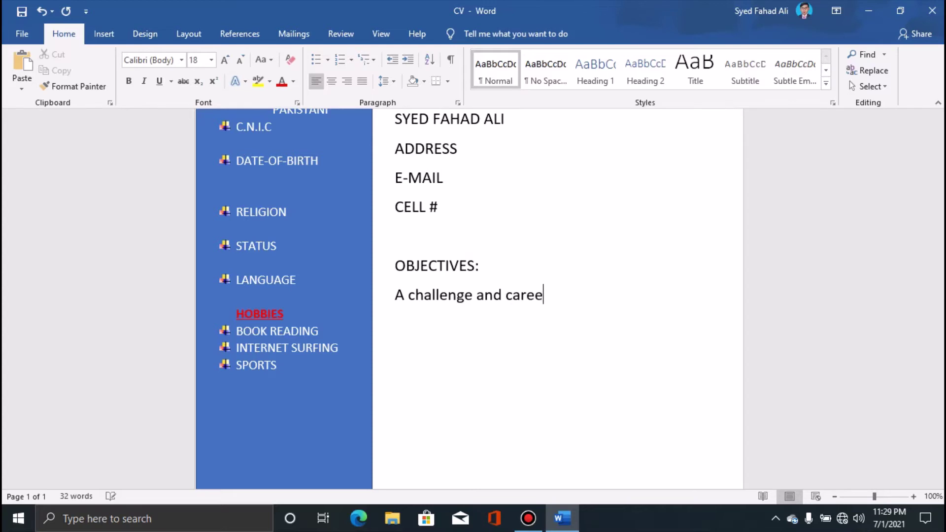
text(ori)
text(ented position)
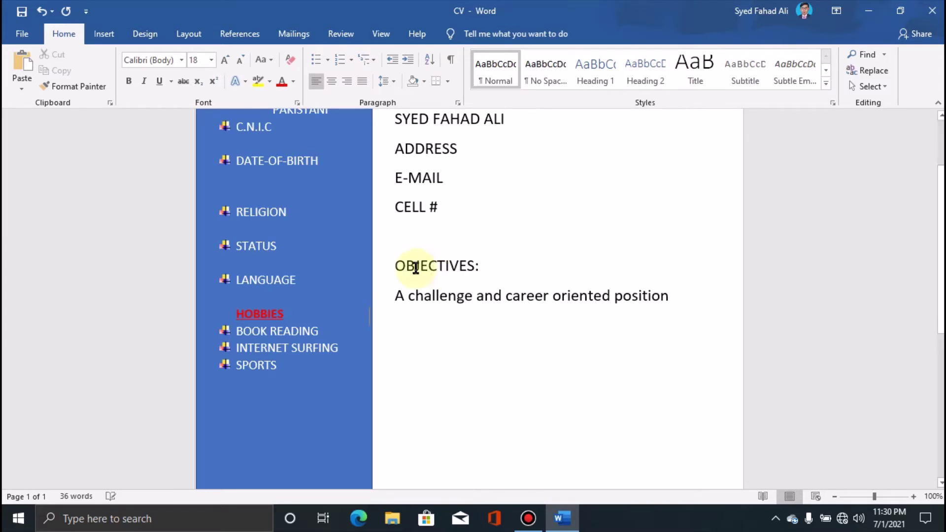
scroll(534, 271, down, 5)
scroll(633, 281, up, 5)
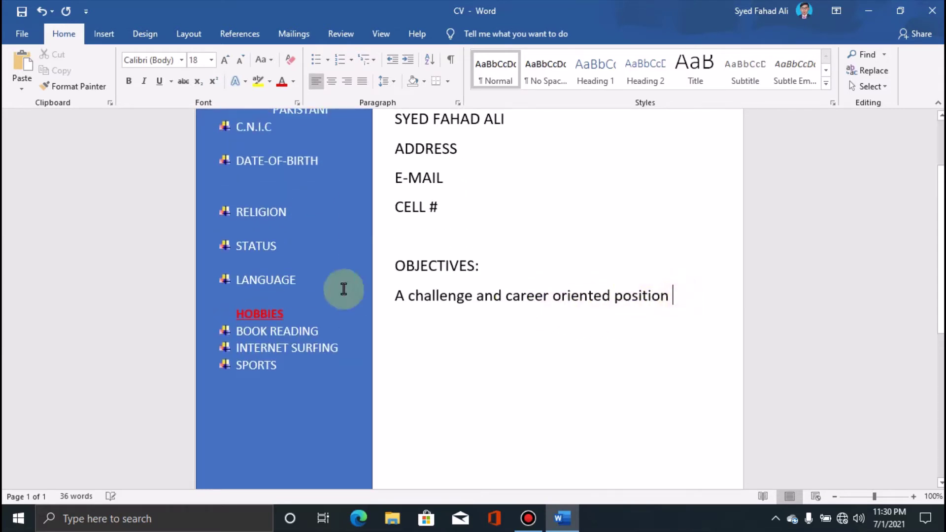
scroll(340, 288, down, 5)
scroll(401, 298, up, 6)
scroll(646, 262, down, 2)
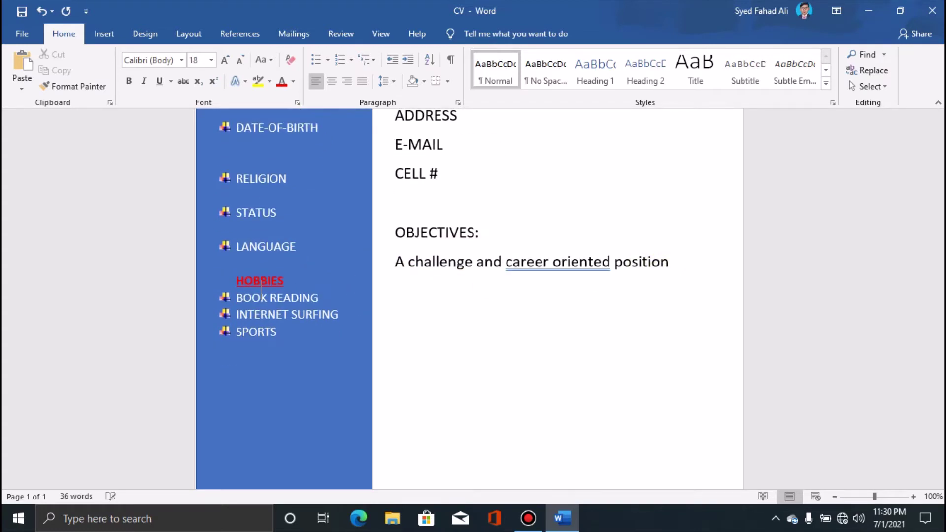
key(Return)
text(that capitalized.)
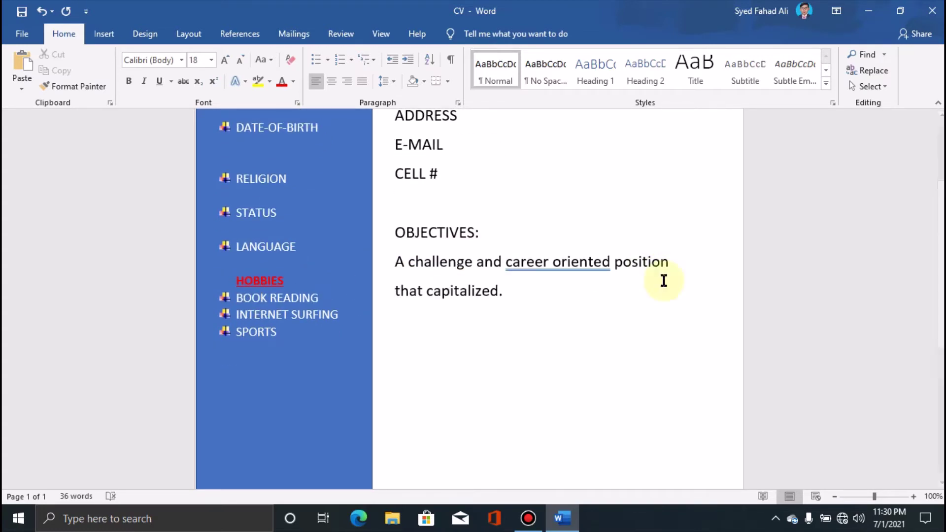
click(512, 293)
key(Return)
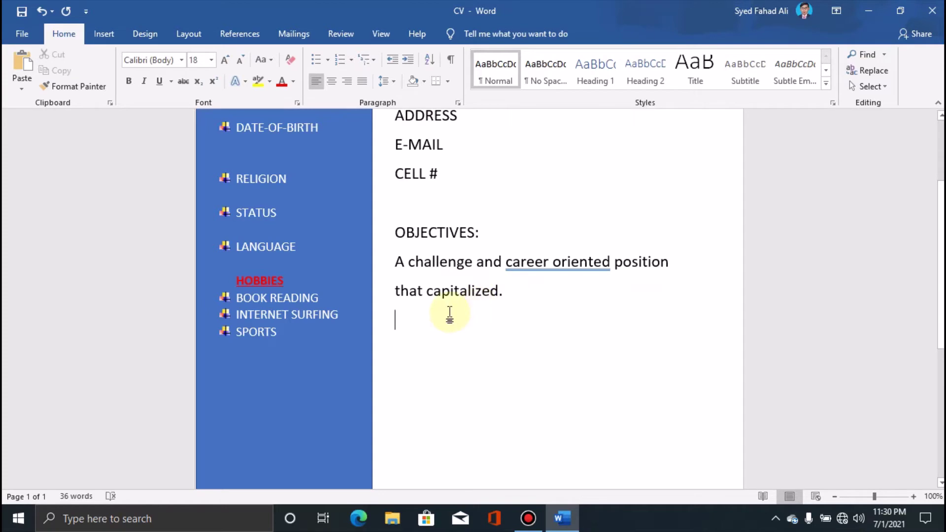
mouse_move(463, 291)
scroll(458, 285, up, 1)
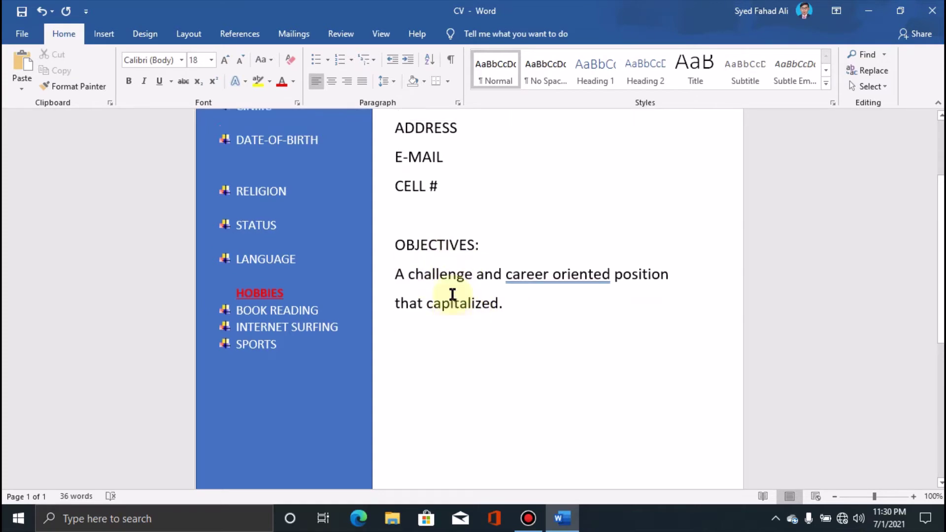
scroll(450, 297, up, 2)
scroll(456, 277, down, 2)
drag(514, 325, 396, 295)
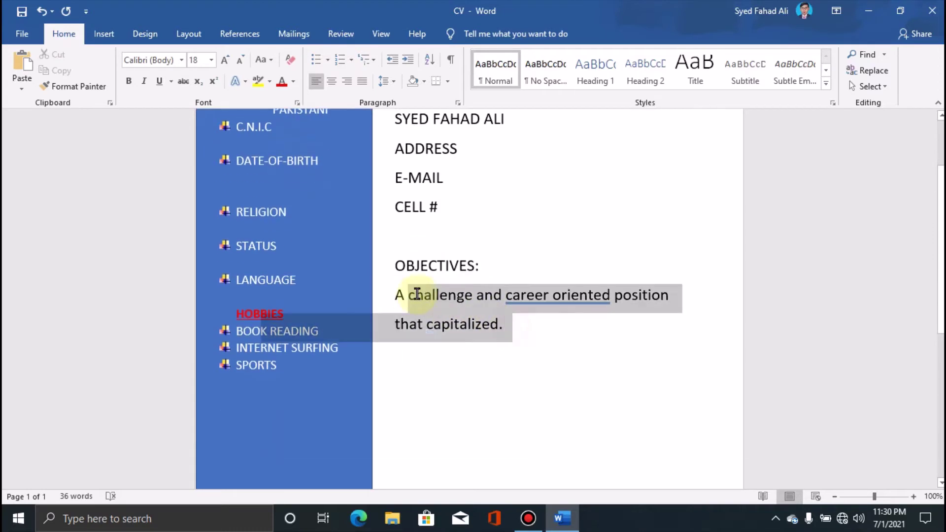
click(240, 61)
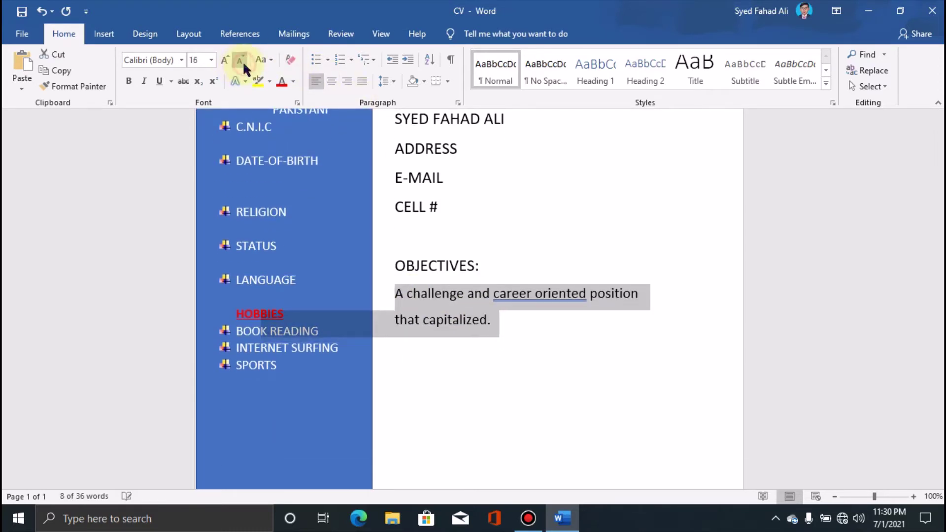
click(241, 61)
click(483, 336)
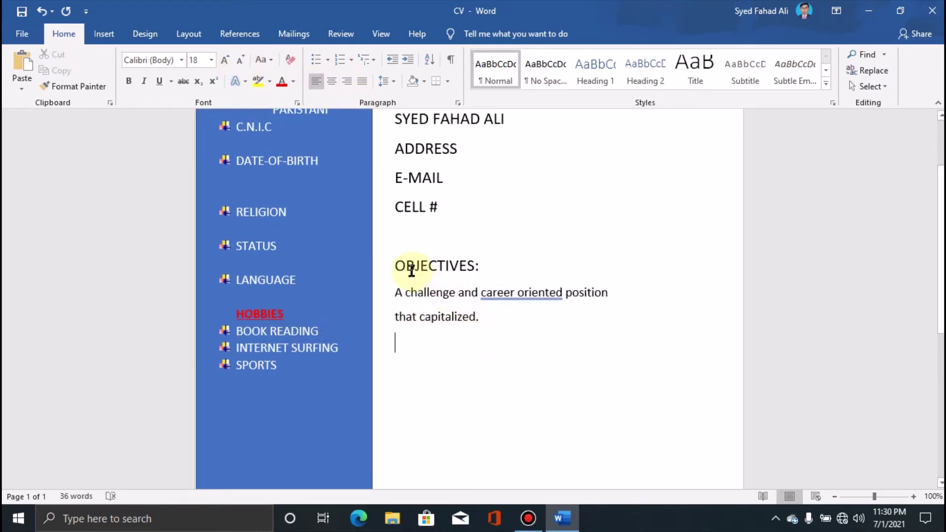
drag(392, 265, 482, 268)
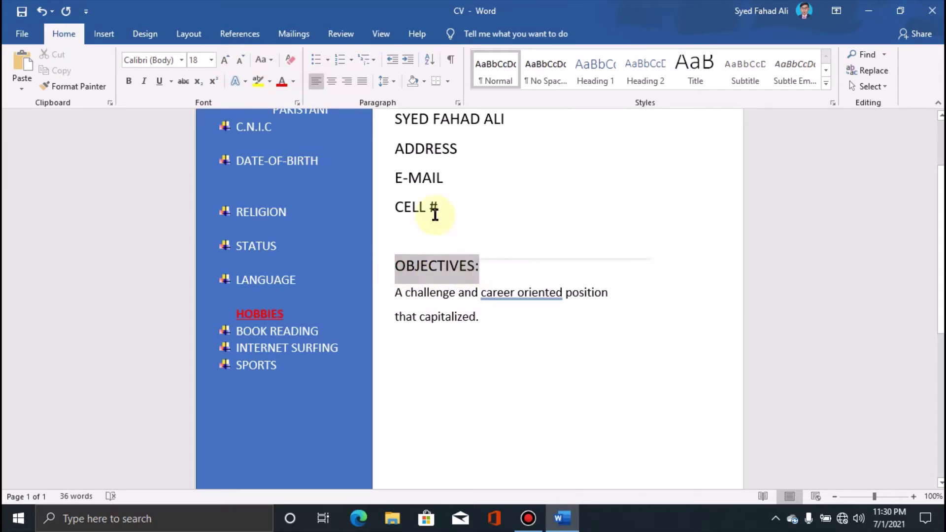
click(240, 60)
click(127, 80)
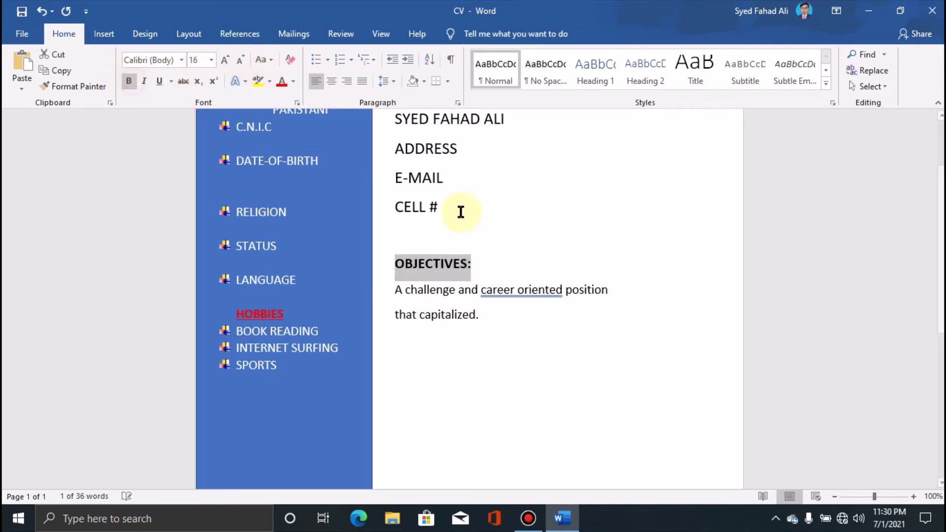
click(453, 270)
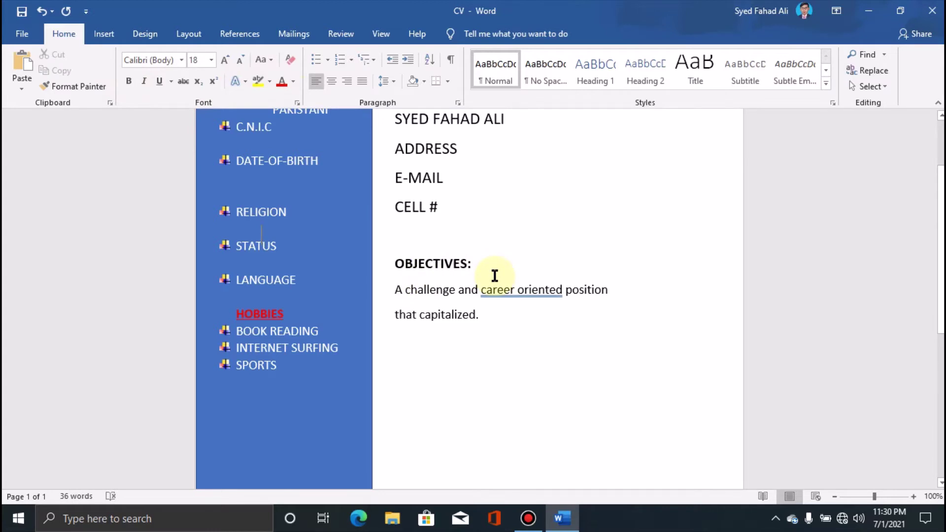
drag(393, 265, 468, 266)
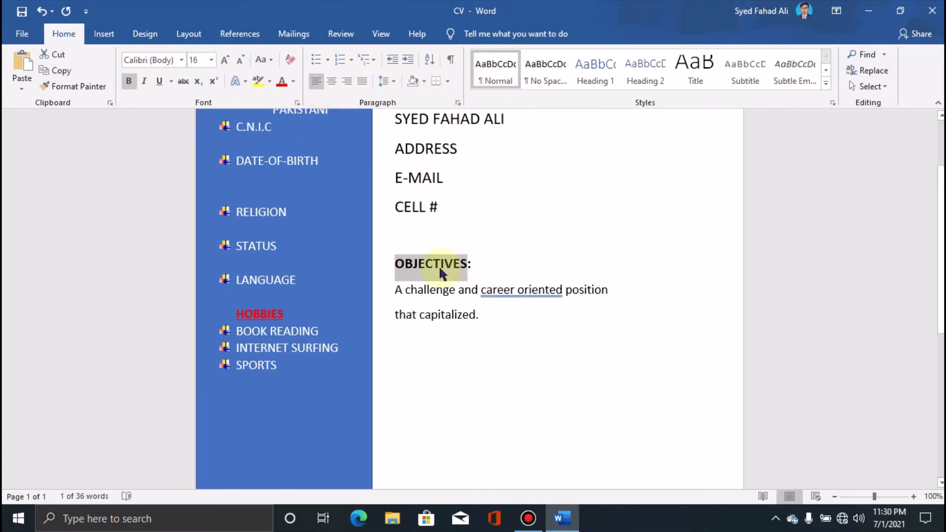
drag(393, 265, 474, 266)
click(425, 82)
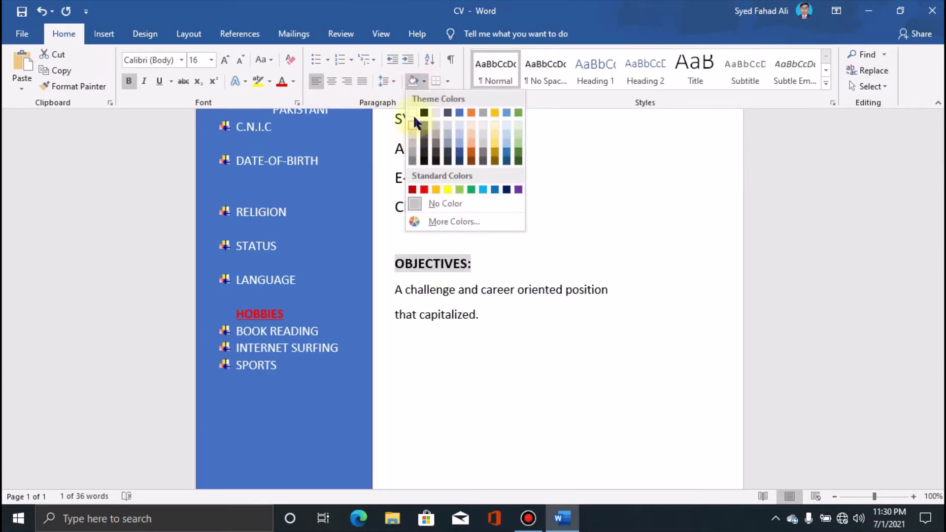
click(424, 79)
click(424, 78)
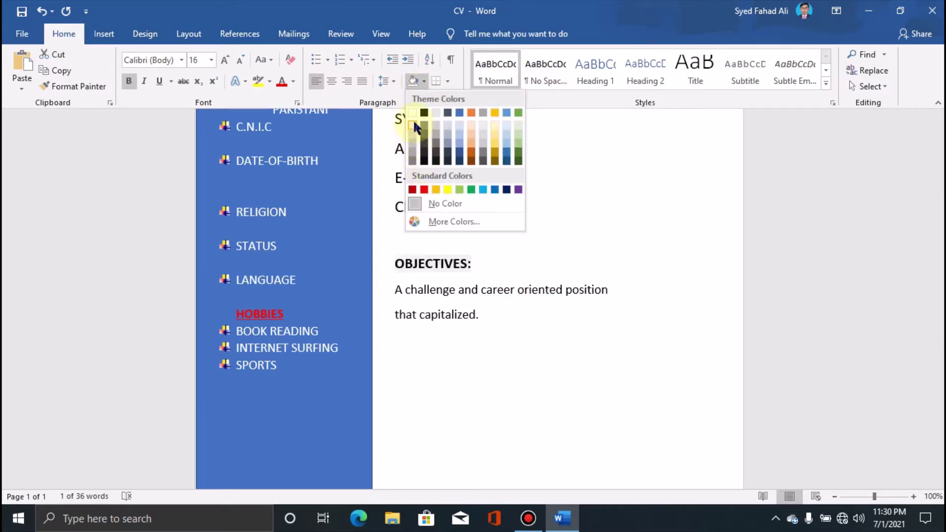
click(413, 138)
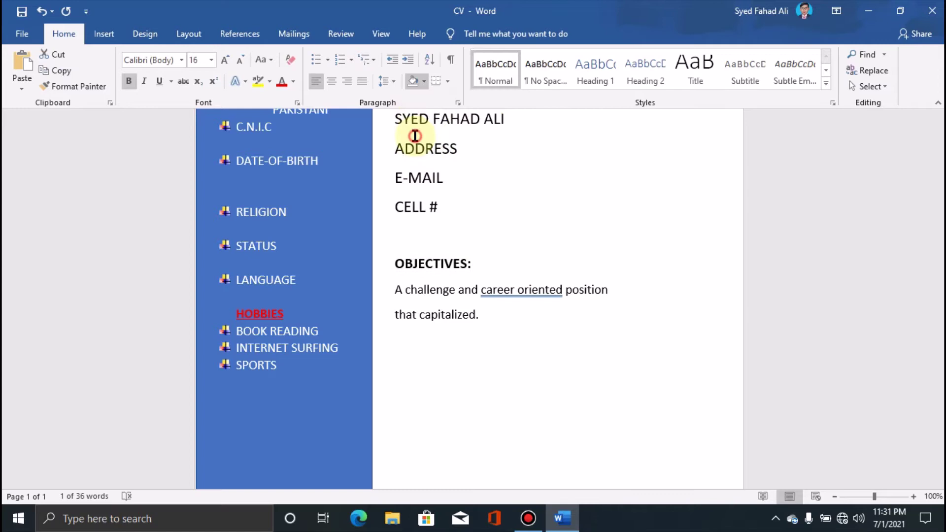
click(507, 260)
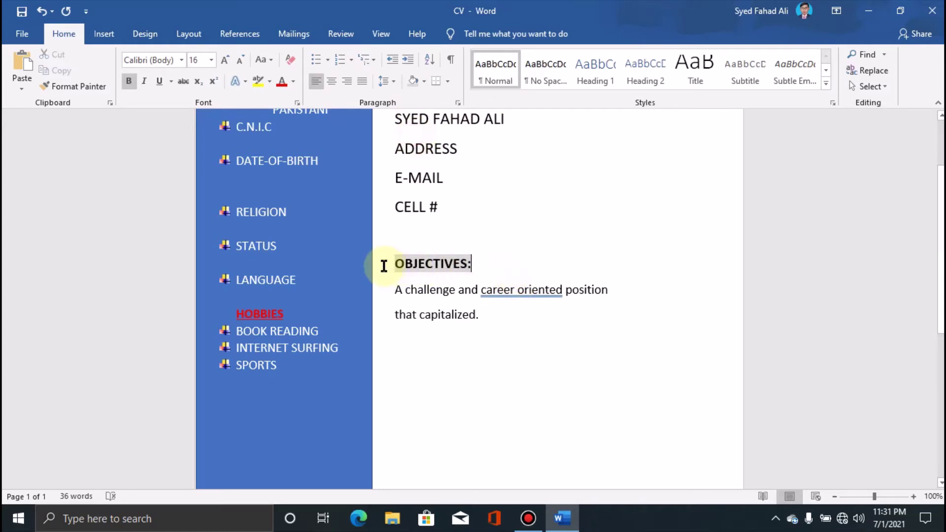
click(209, 273)
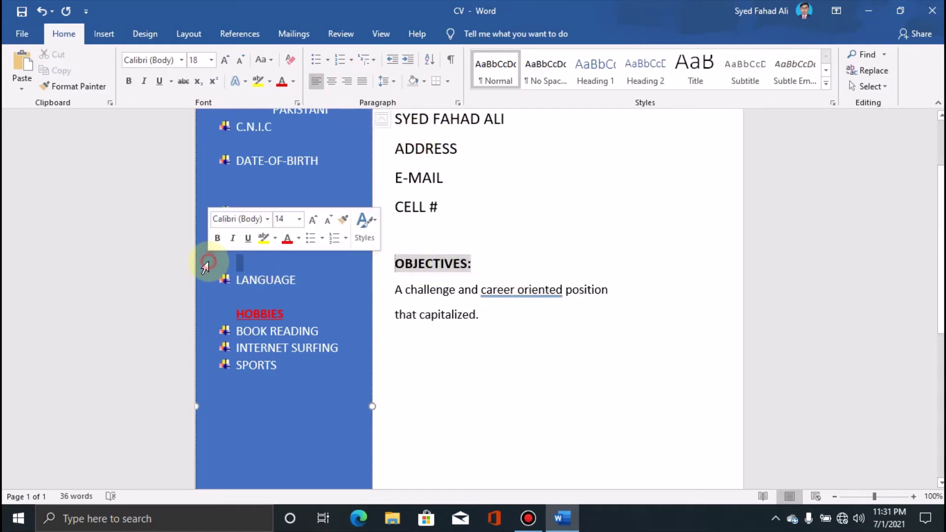
click(387, 264)
double_click(478, 264)
click(531, 238)
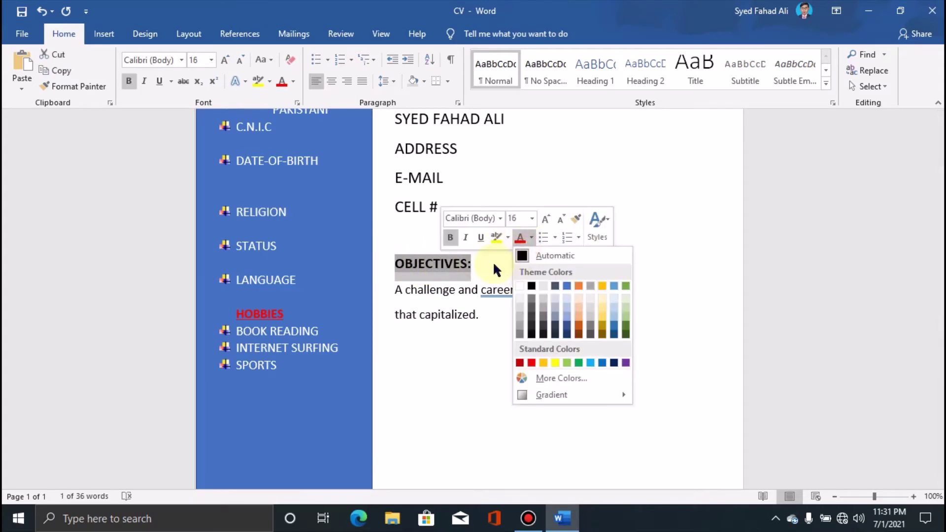
click(495, 265)
click(482, 217)
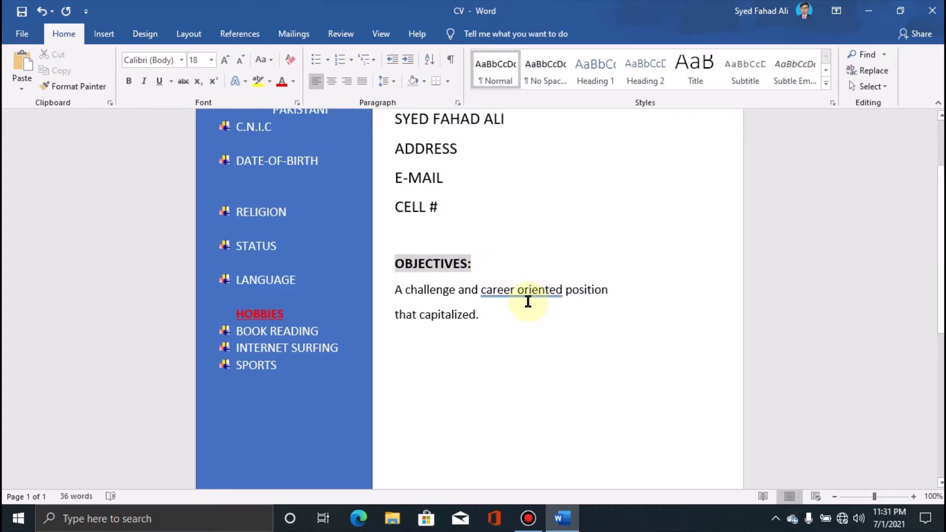
key(ctrl+z)
key(ctrl+z)
key(ctrl+z)
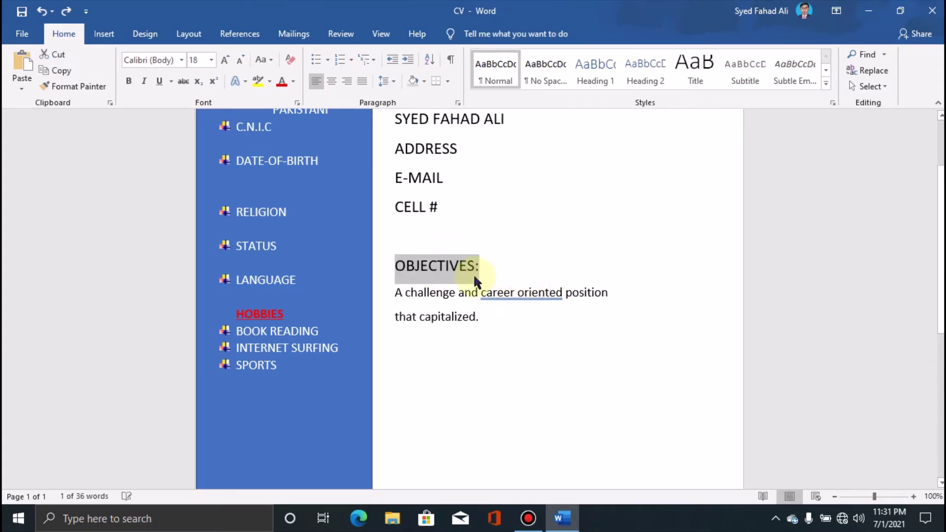
key(ctrl+z)
click(524, 262)
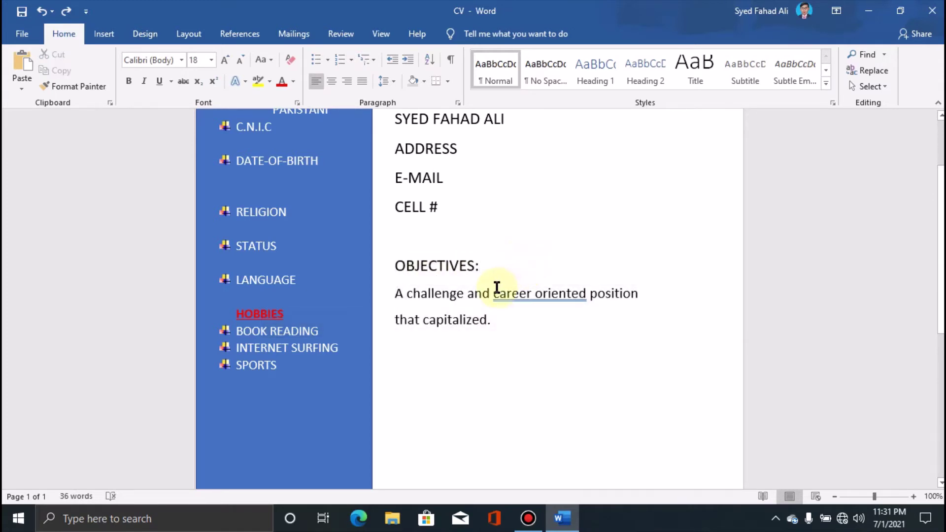
key(ctrl+z)
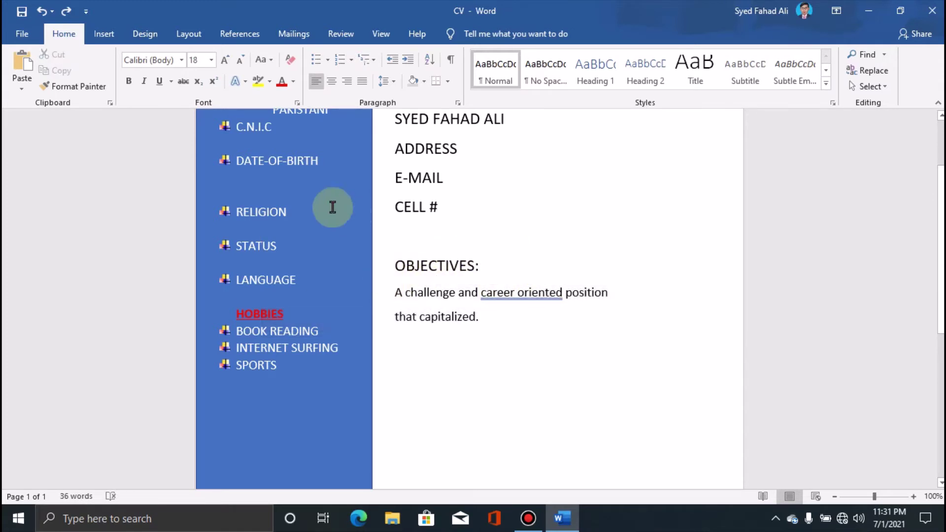
Draw a straight line shape under the OBJECTIVES: heading
click(101, 33)
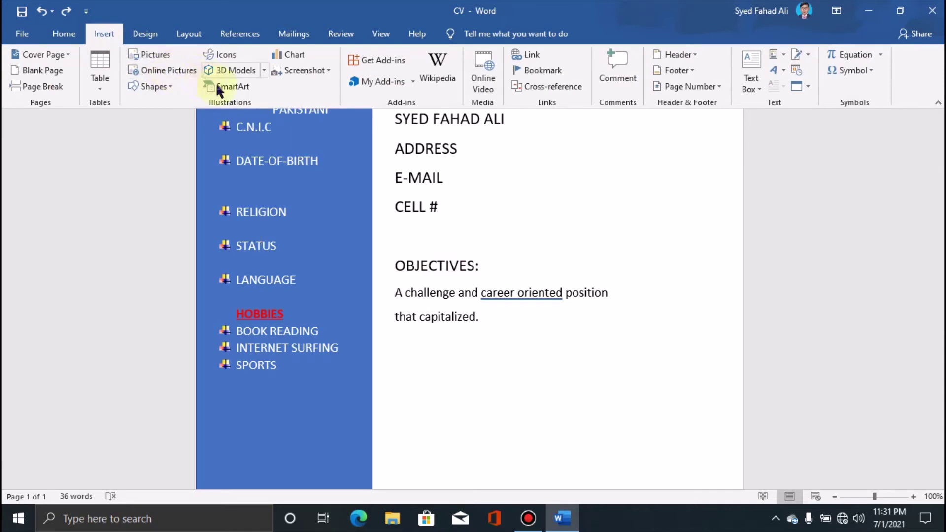
click(170, 86)
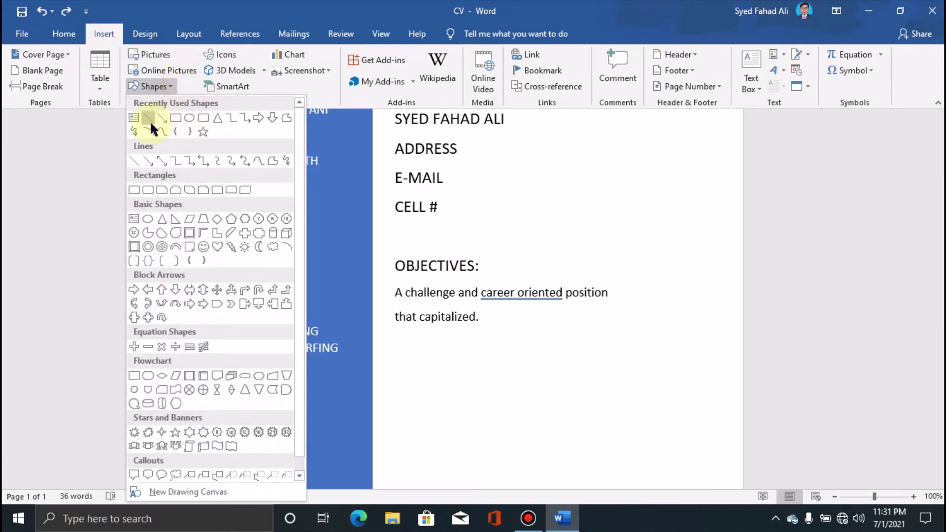
click(151, 123)
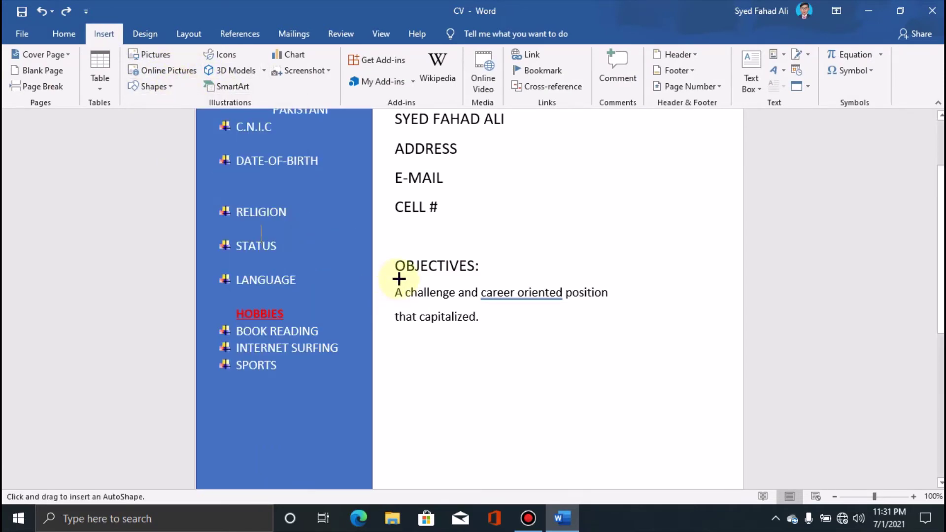
drag(397, 277, 727, 271)
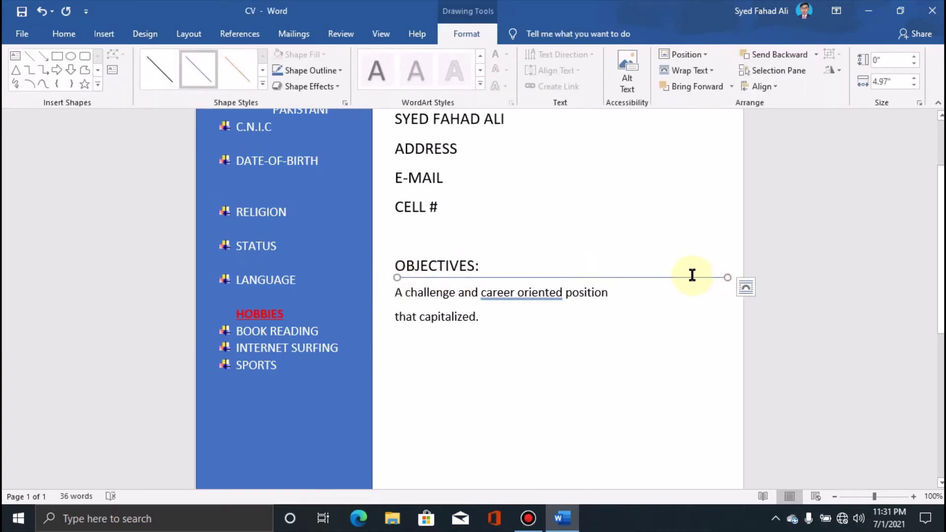
Give the line a 2¼ pt weight and the thick yellow theme line style
click(326, 71)
mouse_move(306, 226)
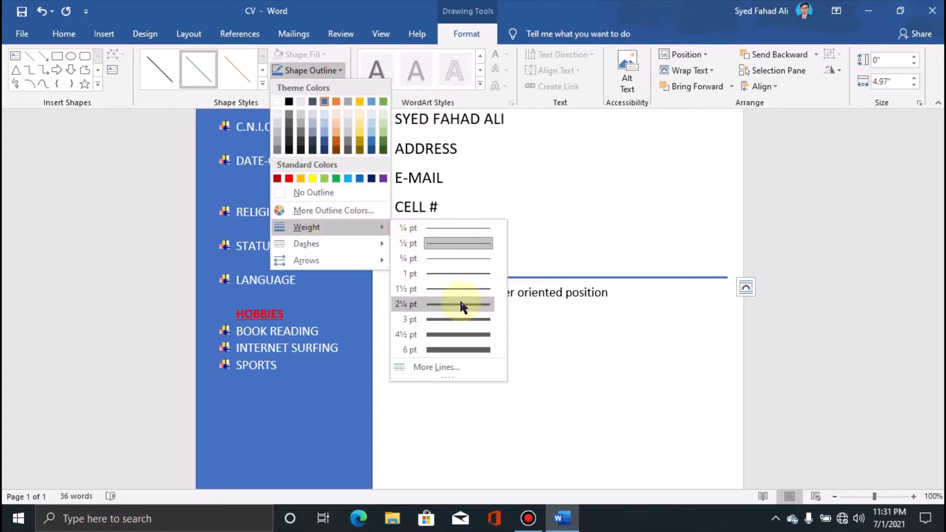
click(461, 304)
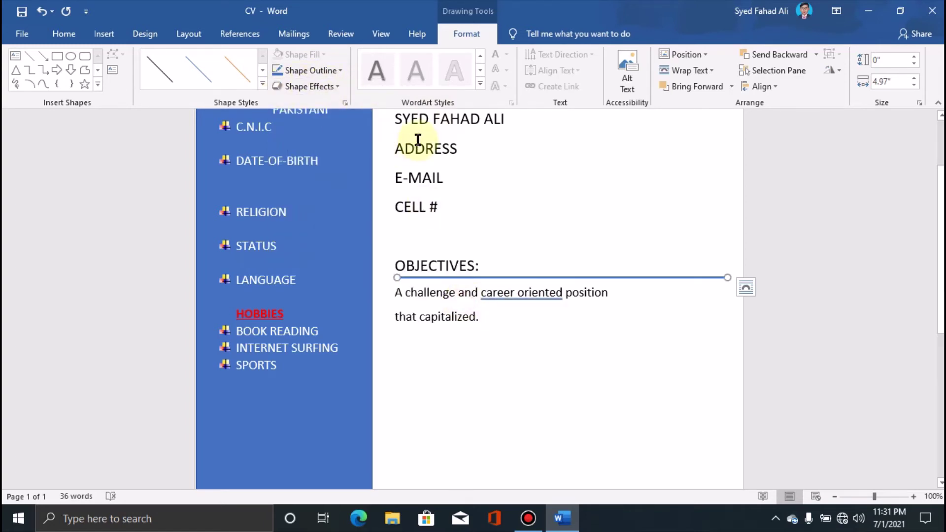
click(263, 84)
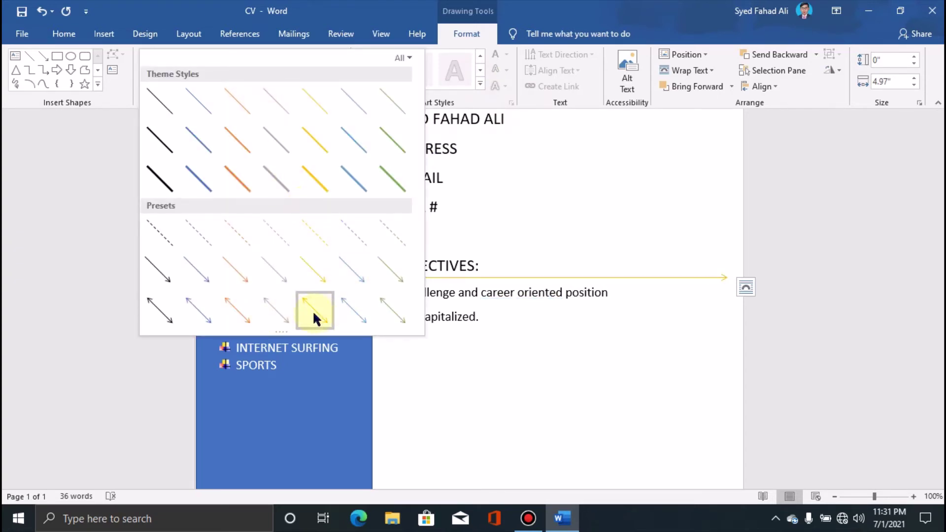
click(318, 186)
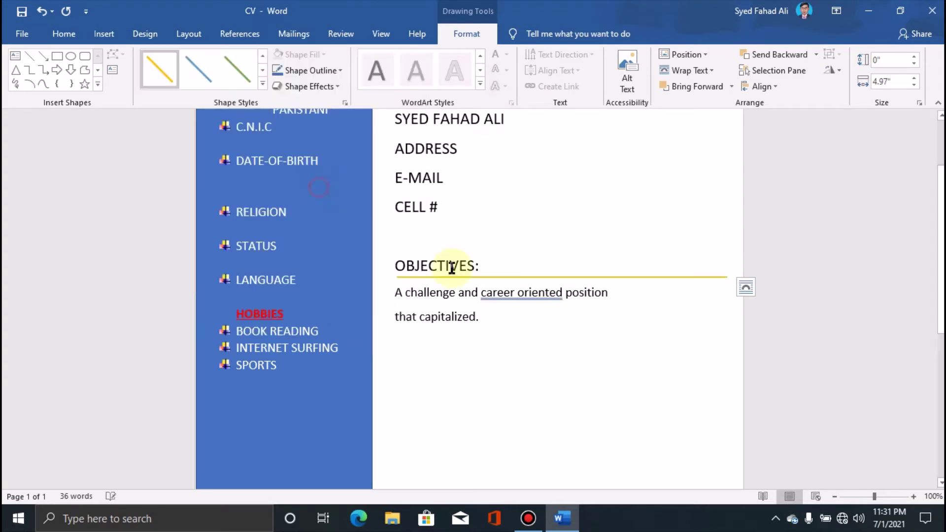
click(868, 297)
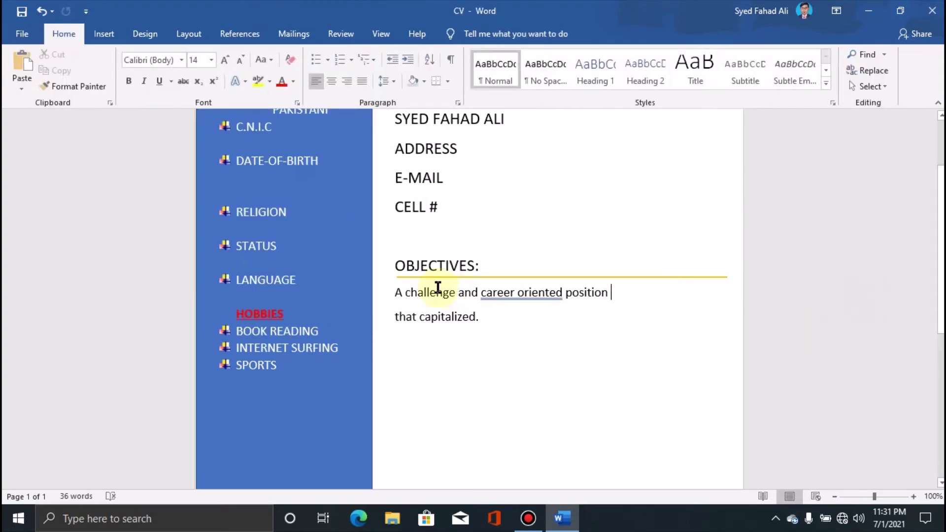
click(399, 277)
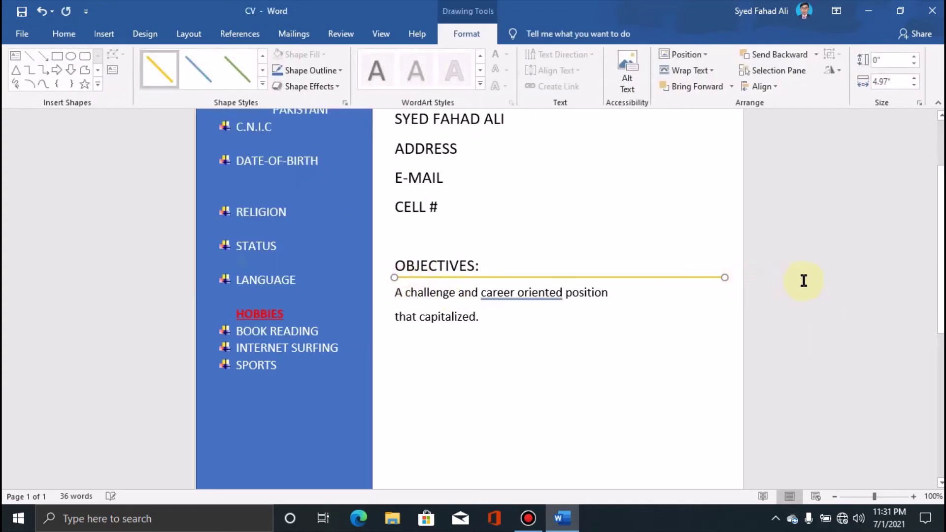
click(481, 340)
scroll(483, 296, down, 3)
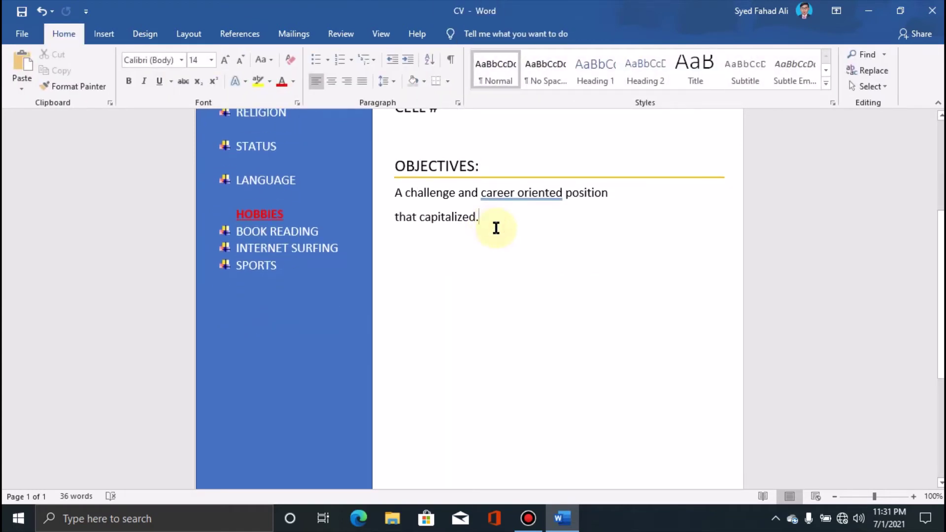
Type the ACADEMIC QUALIFICATION heading below the objective, with a new line after it
key(ctrl+z)
text(ACADE)
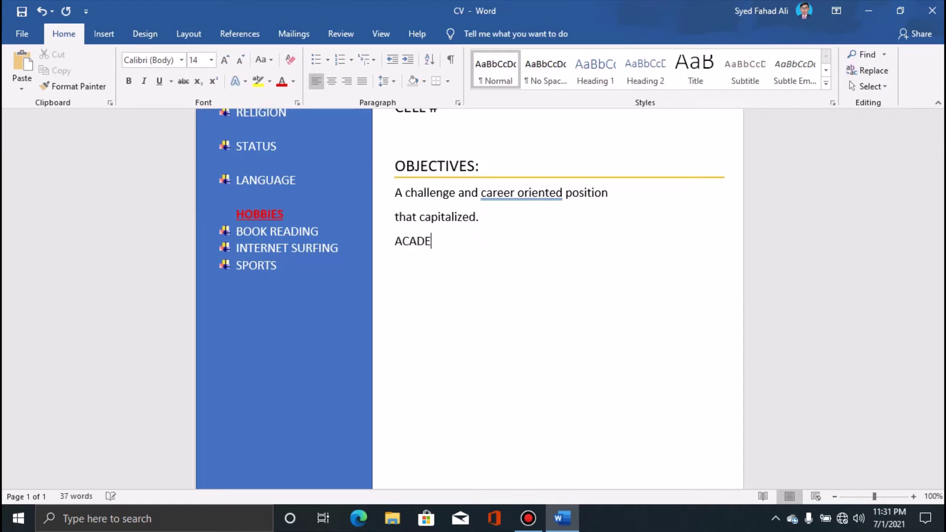
text(M)
text(QUALIFIC)
text(ATION)
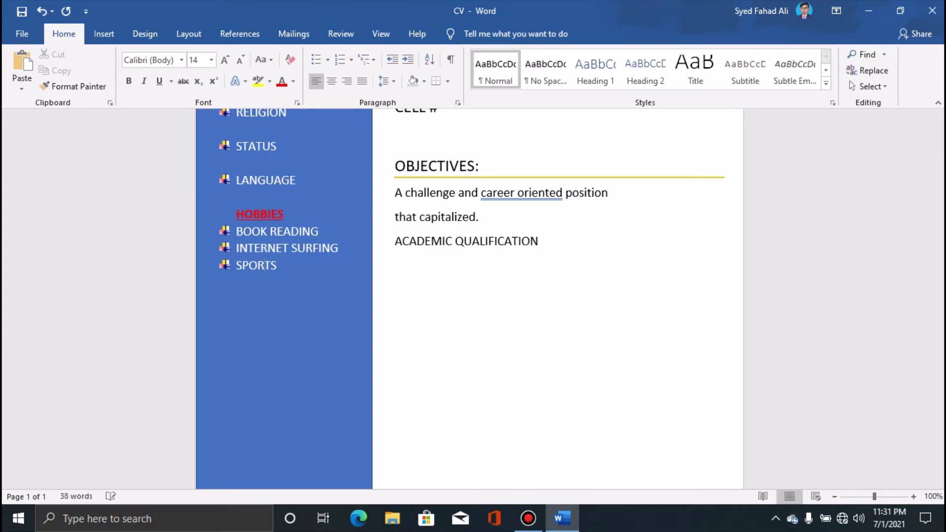
key(Return)
Insert a two-column, three-row table for the qualifications
click(101, 34)
click(104, 87)
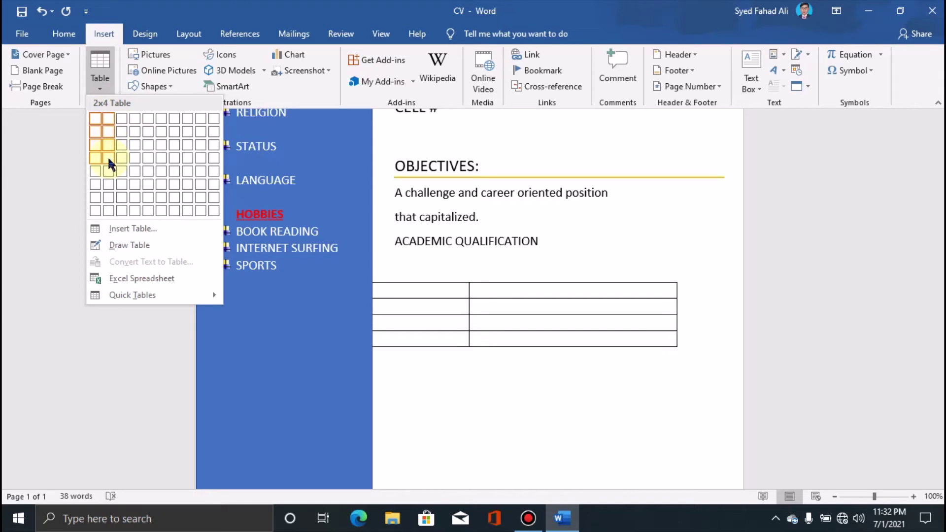
click(112, 143)
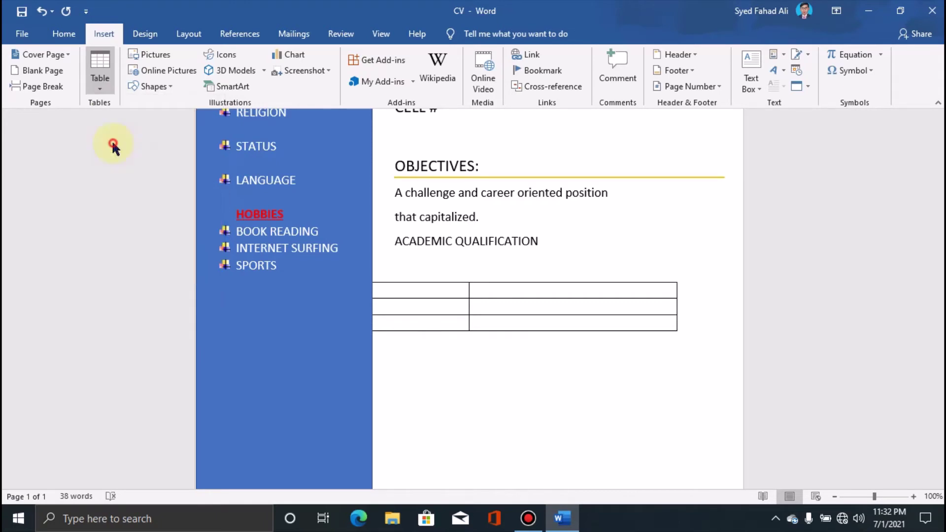
click(253, 297)
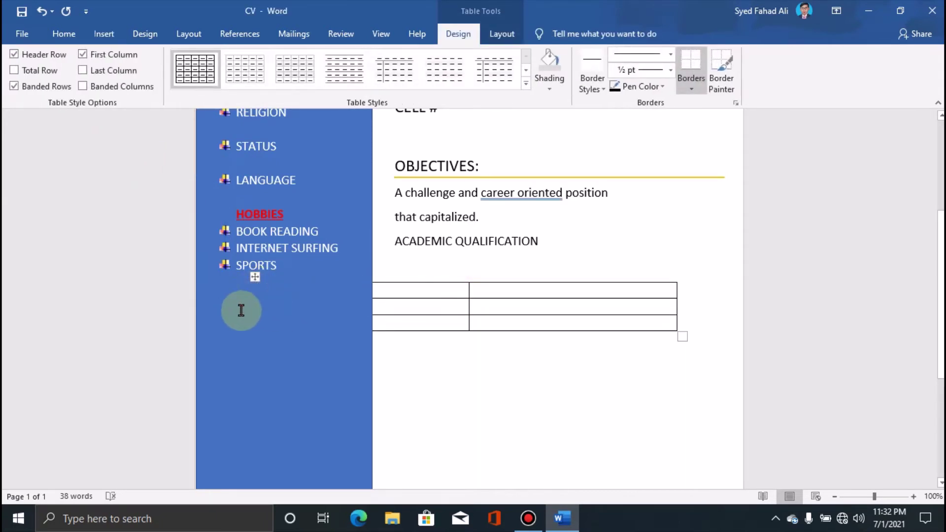
click(256, 301)
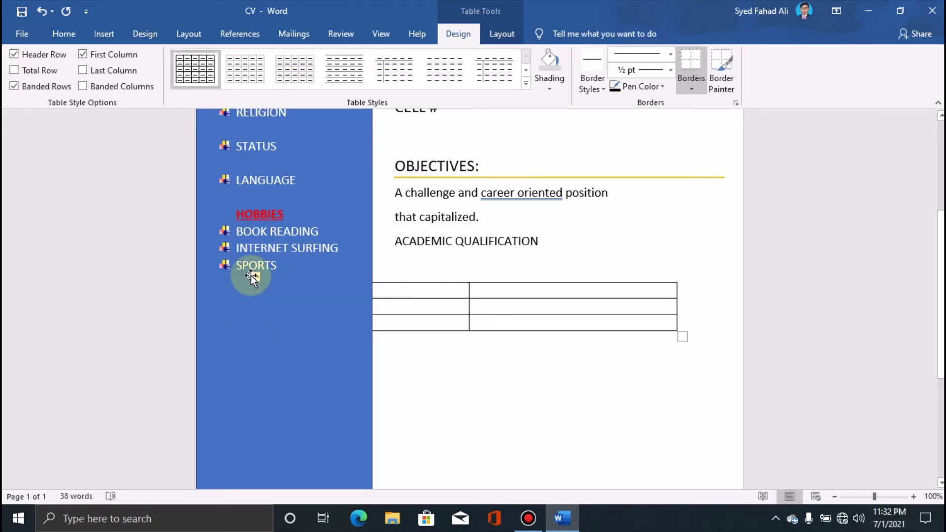
drag(256, 301, 246, 315)
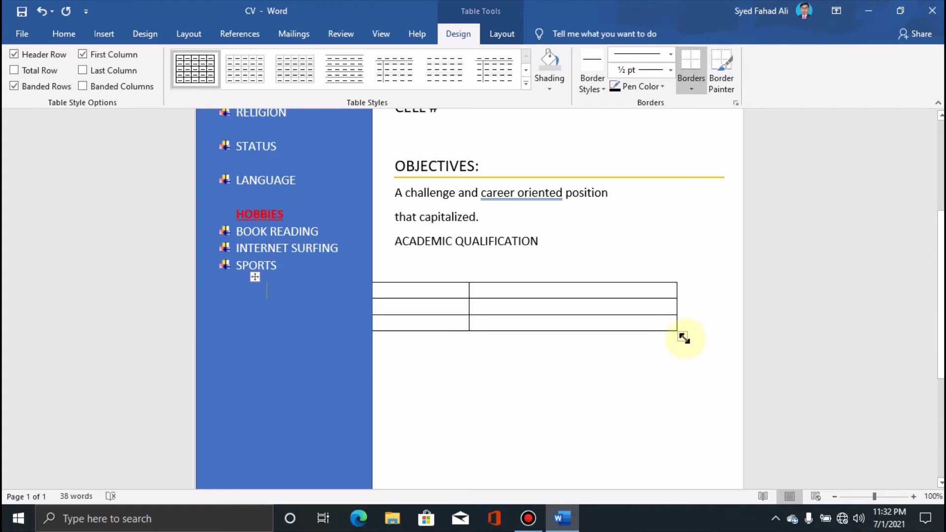
Narrow the table and move it just below ACADEMIC QUALIFICATION
drag(683, 337, 579, 331)
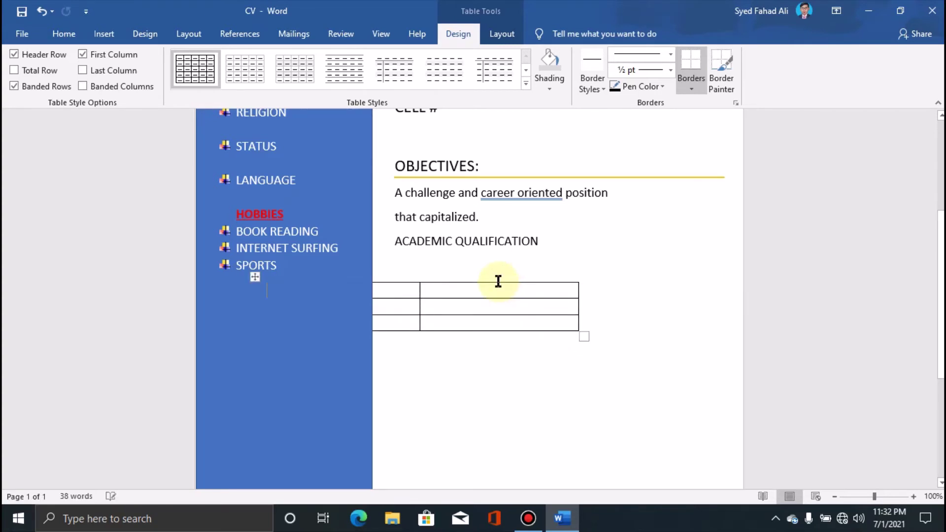
mouse_move(255, 277)
mouse_down()
mouse_move(401, 269)
mouse_move(373, 264)
mouse_up()
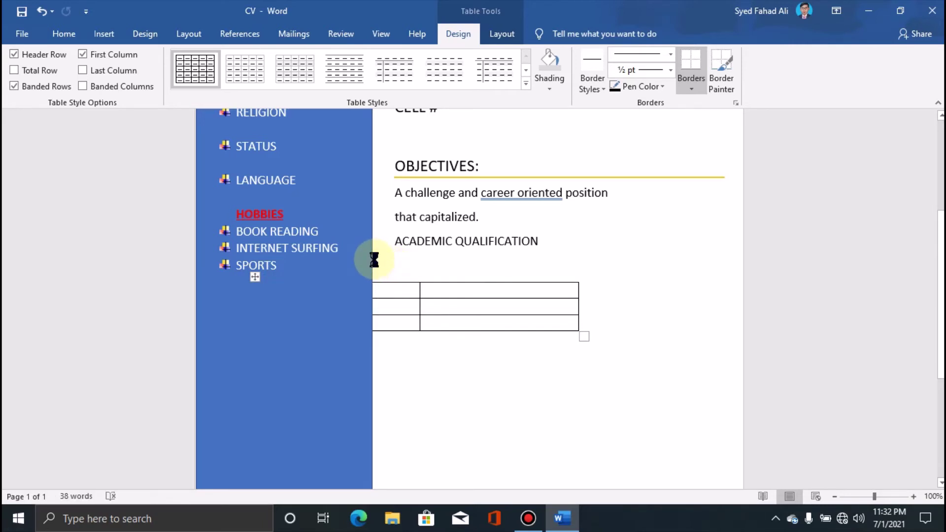
drag(374, 259, 374, 259)
click(496, 329)
Fill the table's first row with Matric and govt
click(429, 269)
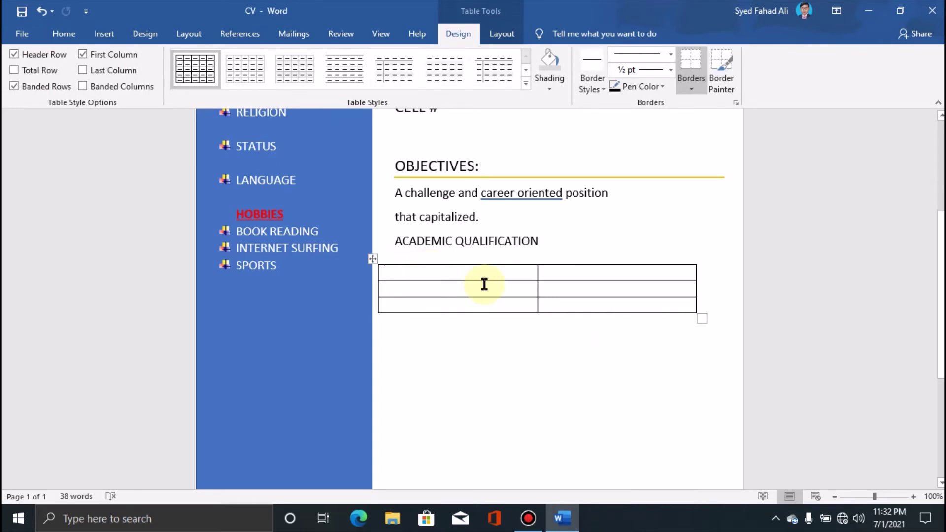
text(matric)
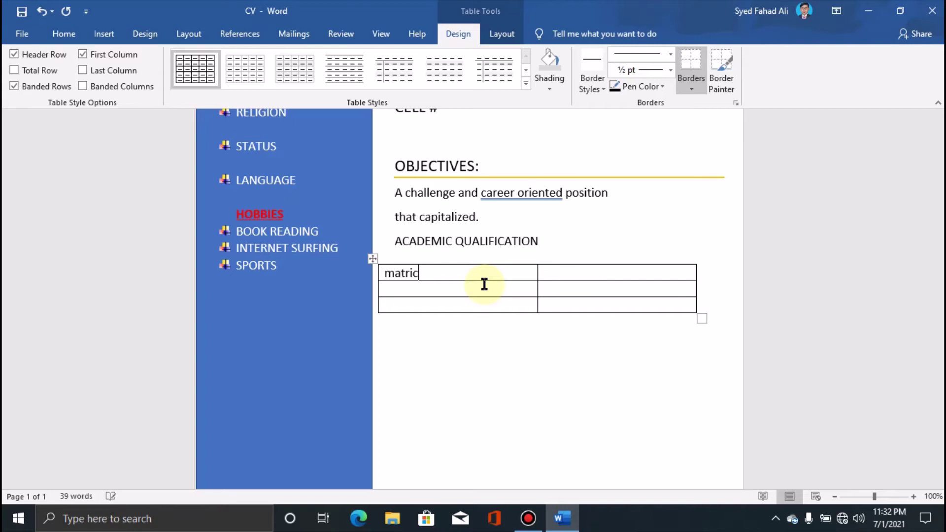
key(Tab)
text(go)
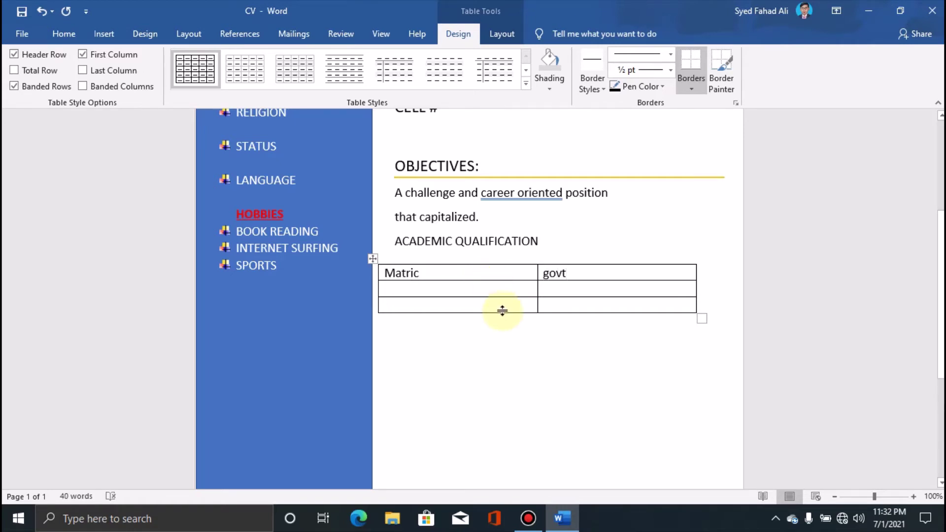
click(483, 289)
Duplicate the yellow OBJECTIVES underline and position the copy just beneath ACADEMIC QUALIFICATION
click(455, 176)
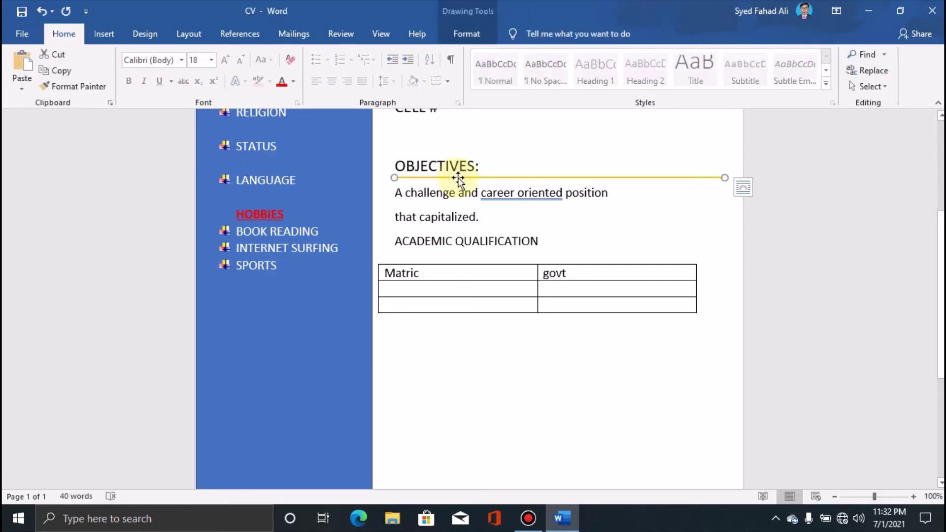
key(ctrl+v)
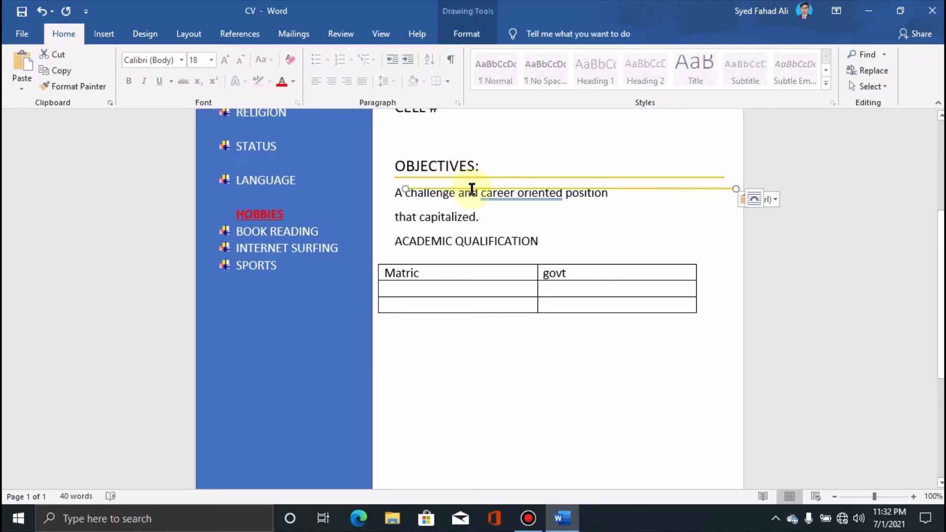
mouse_move(474, 191)
mouse_down()
mouse_move(462, 272)
mouse_move(467, 239)
mouse_up()
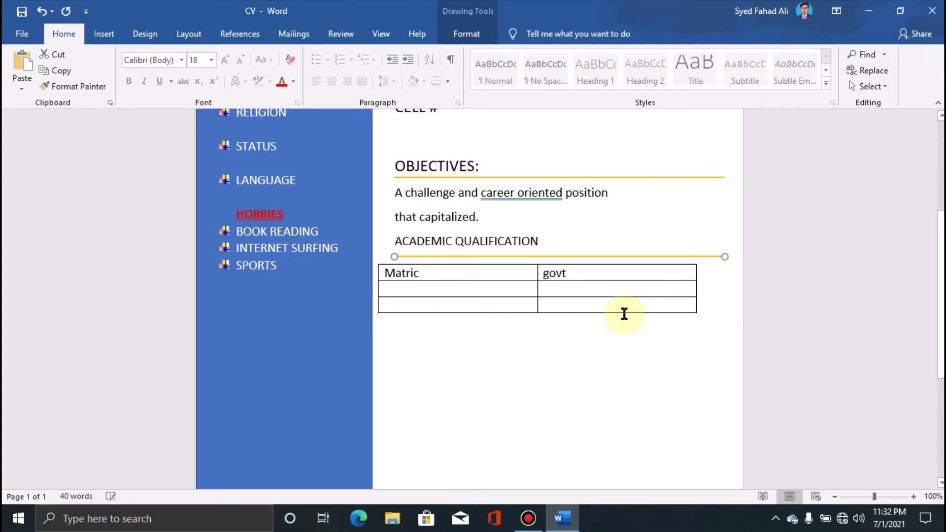
key(Up)
key(Up)
key(Up)
key(Down)
key(Down)
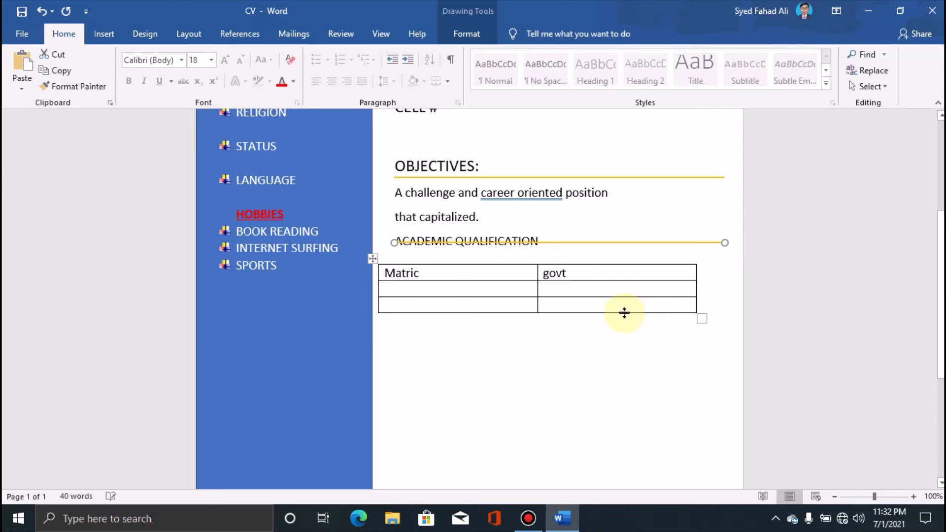
key(Down)
key(Down)
key(Down)
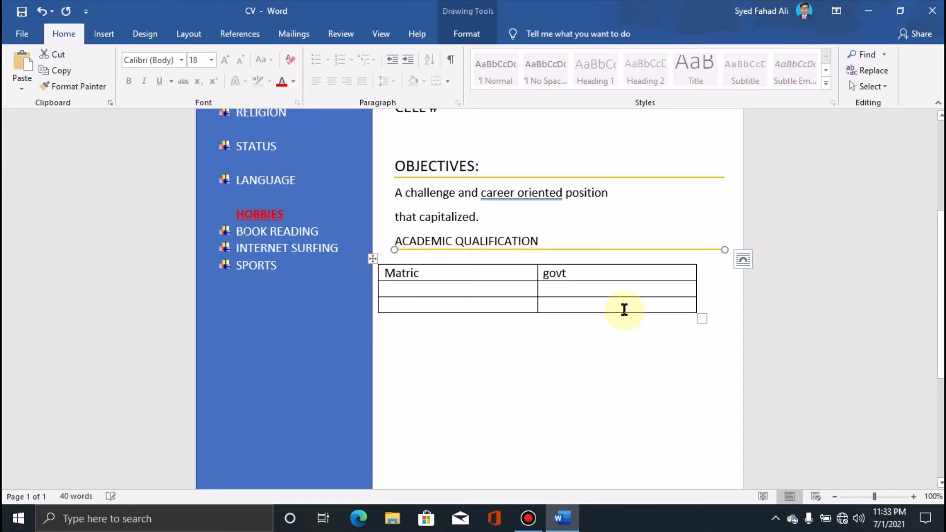
click(437, 359)
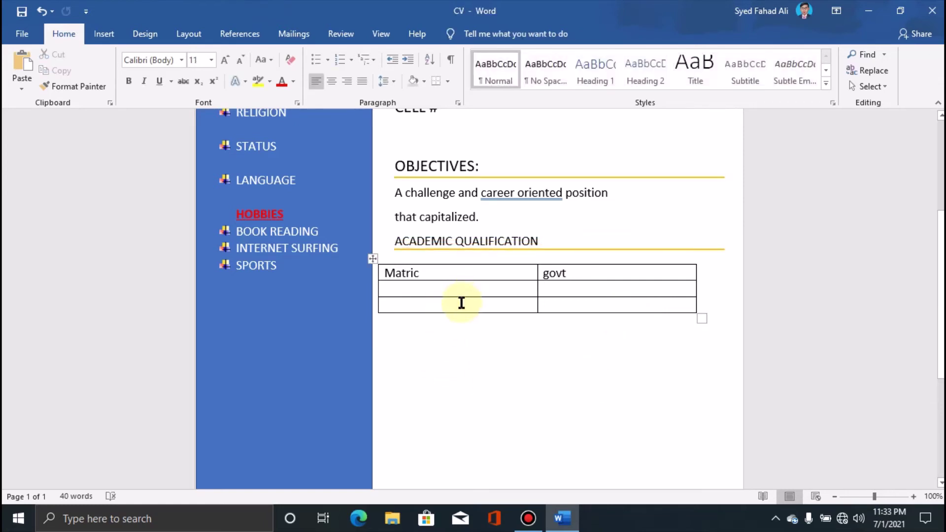
Shift the qualifications table slightly to the right
drag(372, 258, 398, 262)
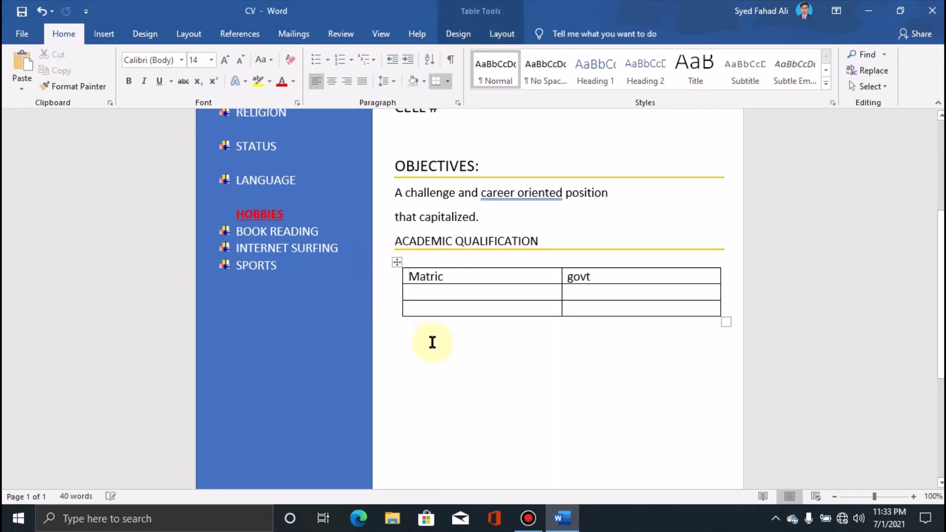
click(425, 340)
scroll(429, 277, up, 3)
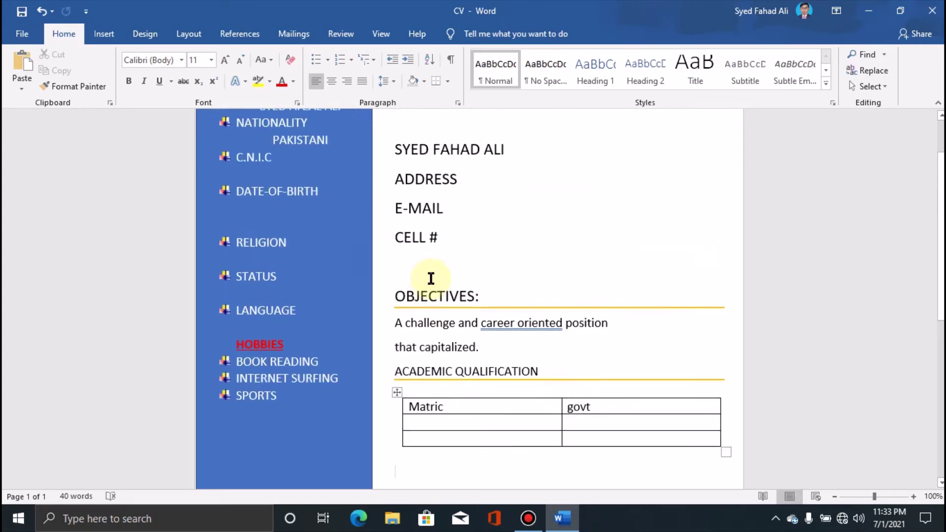
scroll(443, 315, down, 3)
scroll(455, 338, down, 1)
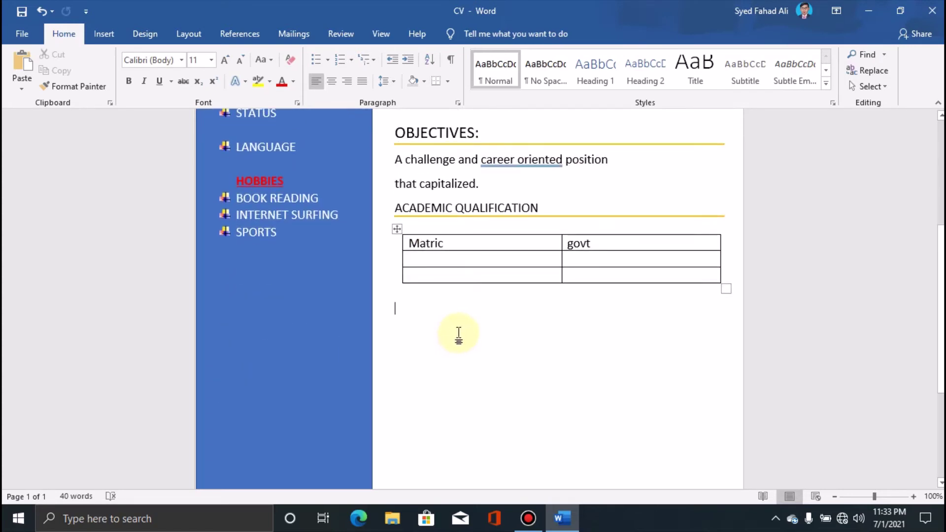
Add a Skills: line below the table and a colon after ACADEMIC QUALIFICATION
text(s)
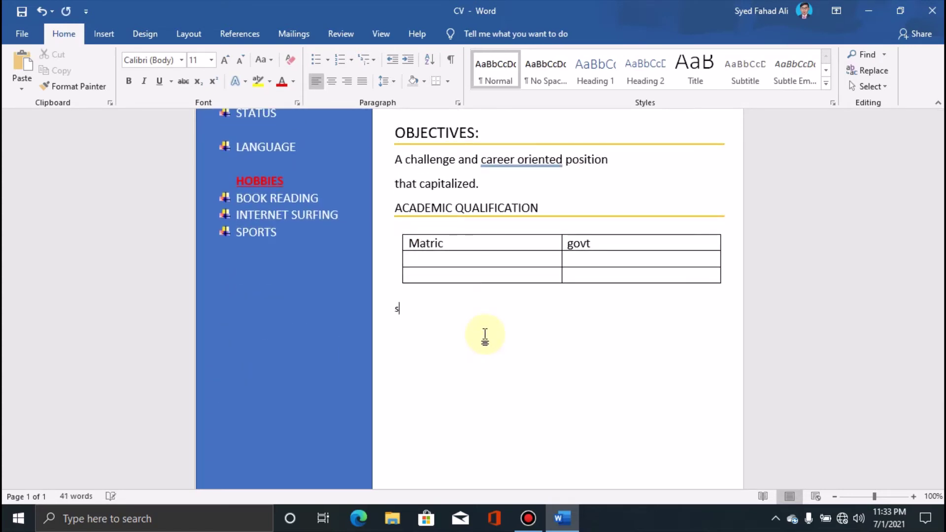
text(sk)
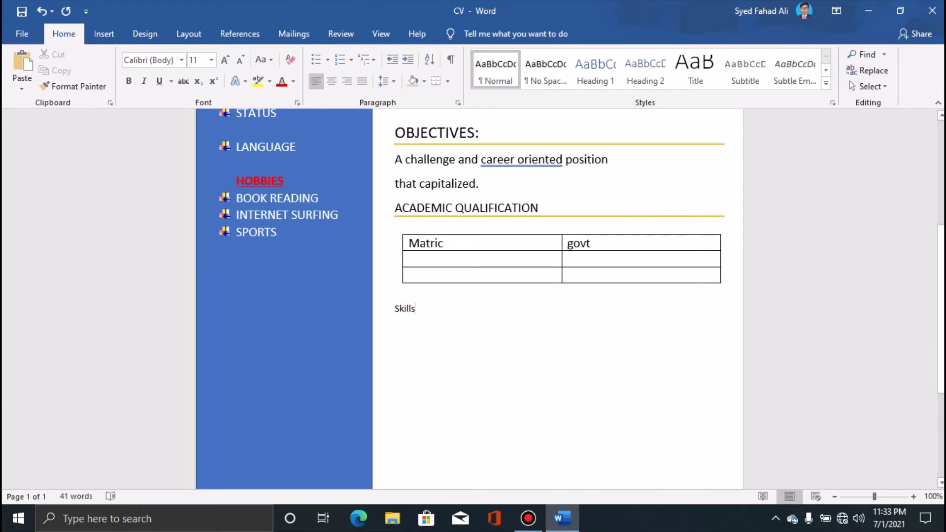
text(:)
click(539, 207)
text(:)
Copy the OBJECTIVES heading's 18-point formatting onto Skills: with Format Painter
drag(396, 134, 476, 132)
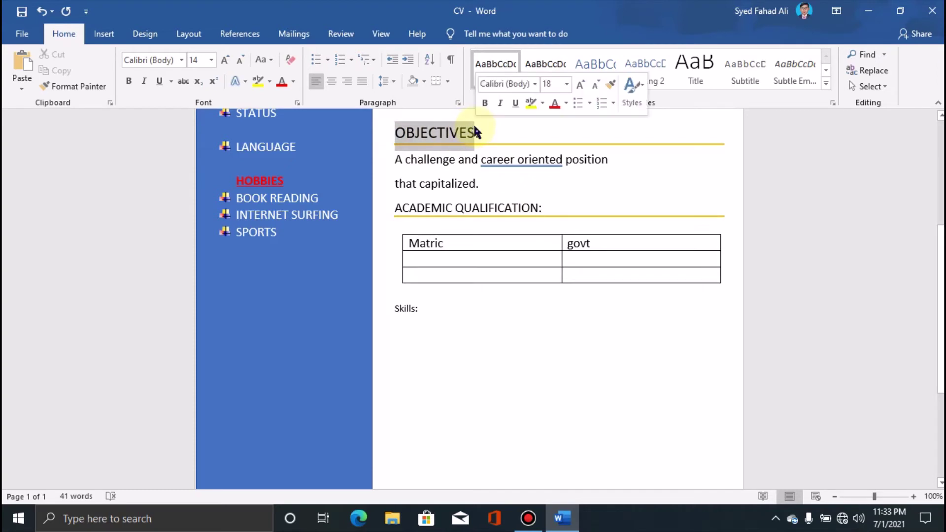
click(78, 89)
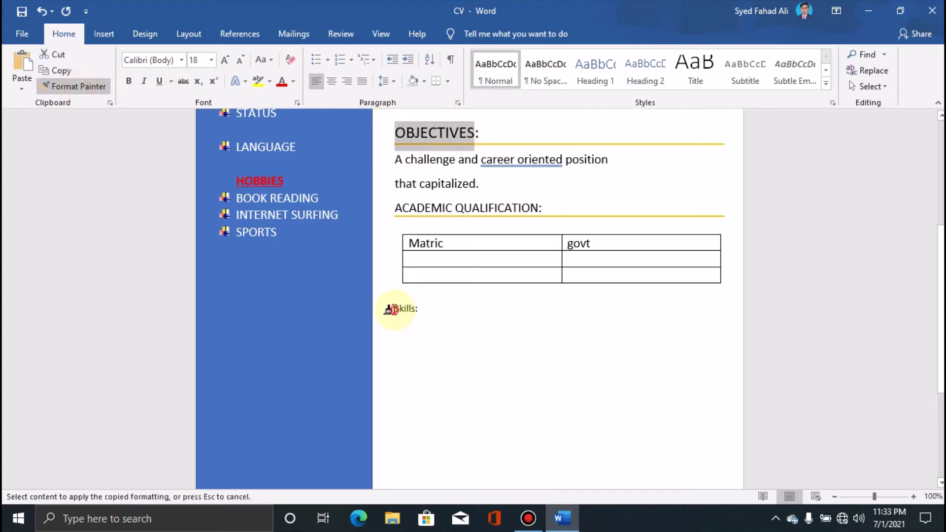
drag(394, 309, 425, 308)
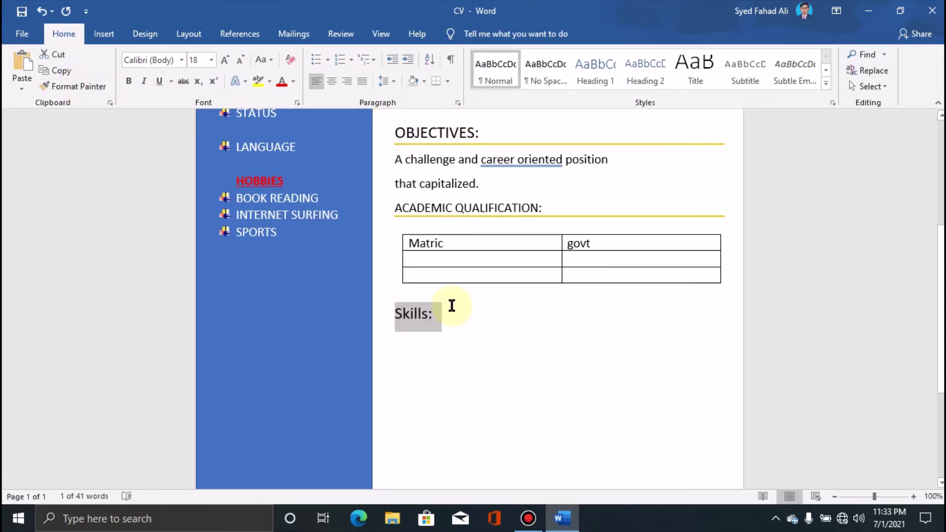
click(446, 316)
scroll(445, 316, down, 2)
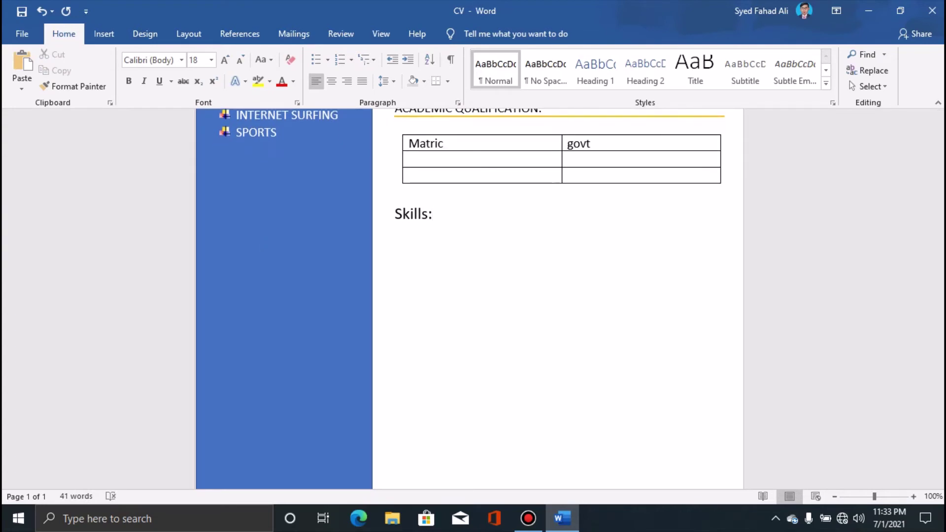
Start a diamond-bulleted list on the line under Skills:
click(316, 60)
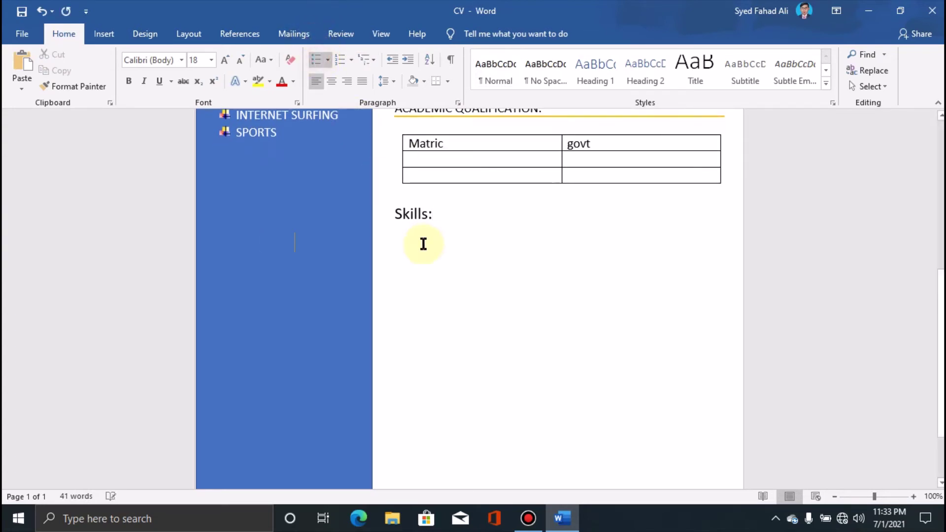
click(328, 60)
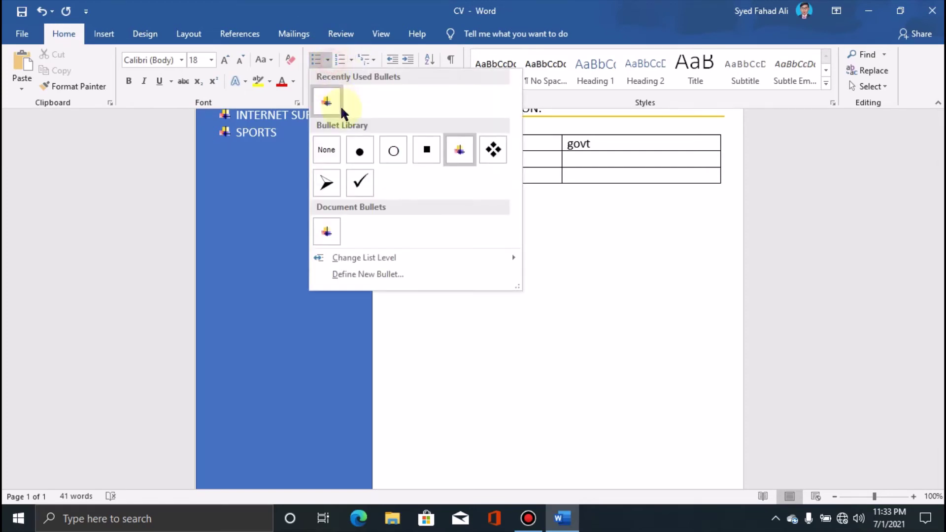
click(439, 152)
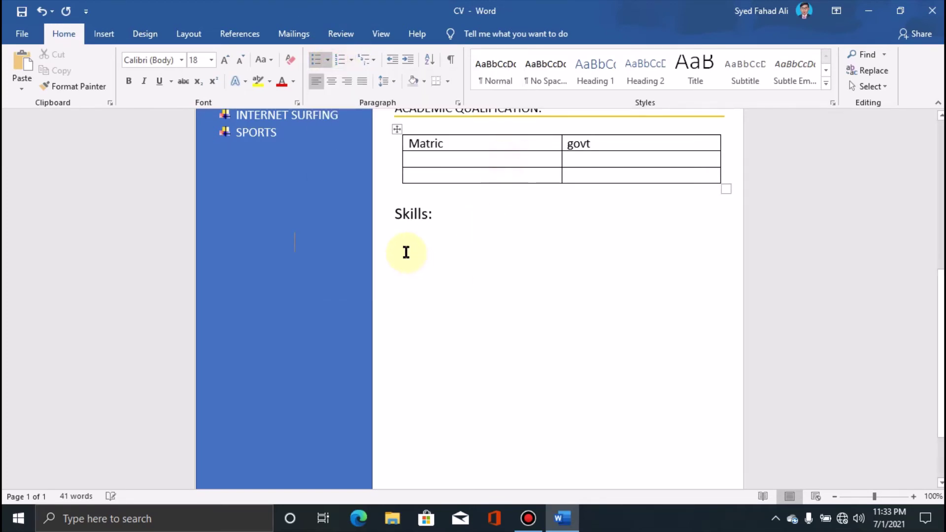
key(Tab)
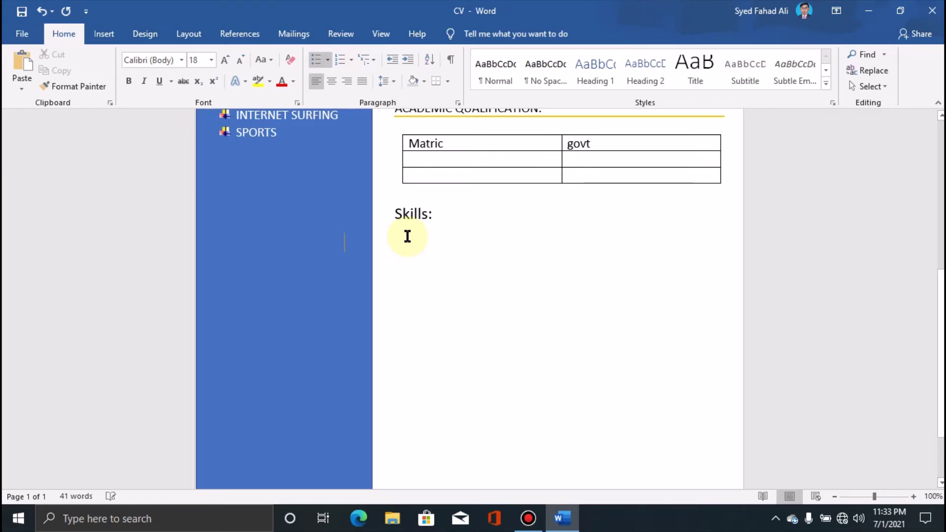
click(407, 237)
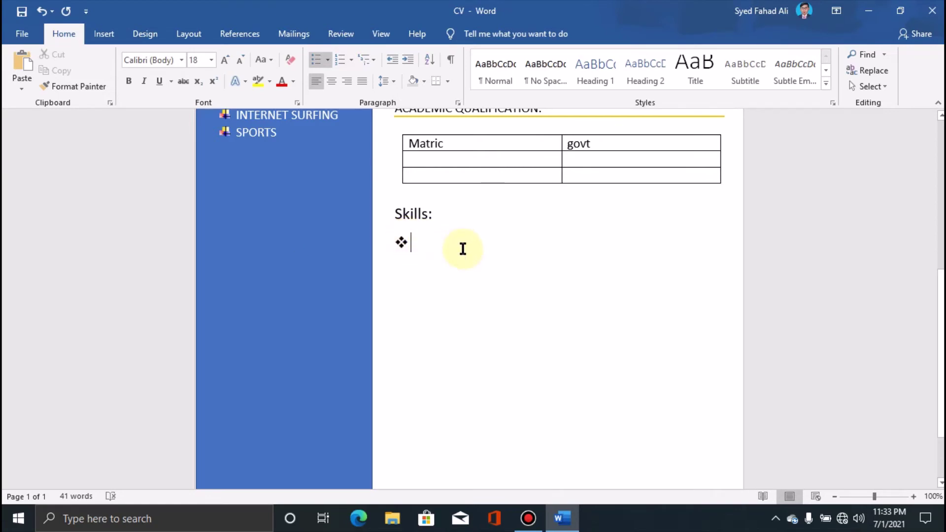
List 'Ms office' and 'Graphic designing' as bullets, removing the trailing empty bullet
text(Ms )
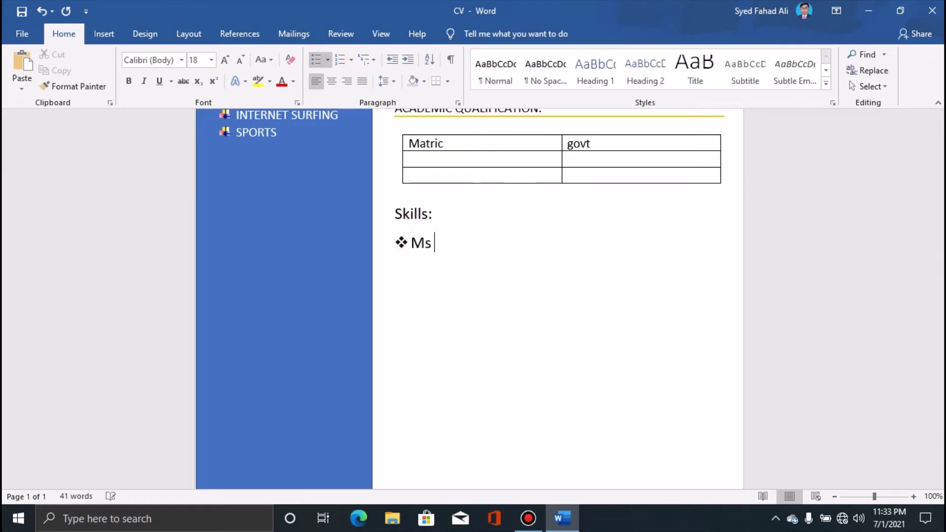
text(offi)
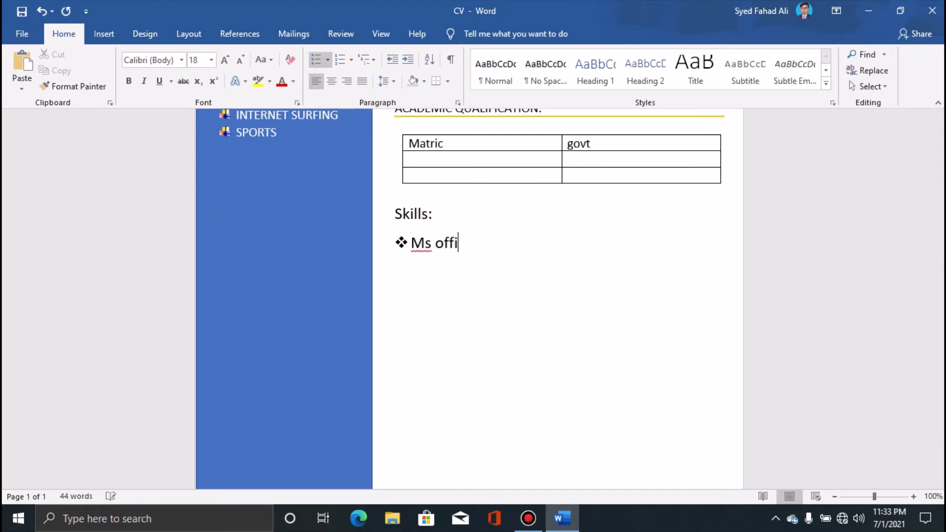
text(ce)
key(Return)
key(Tab)
key(shift+Tab)
text(graphi)
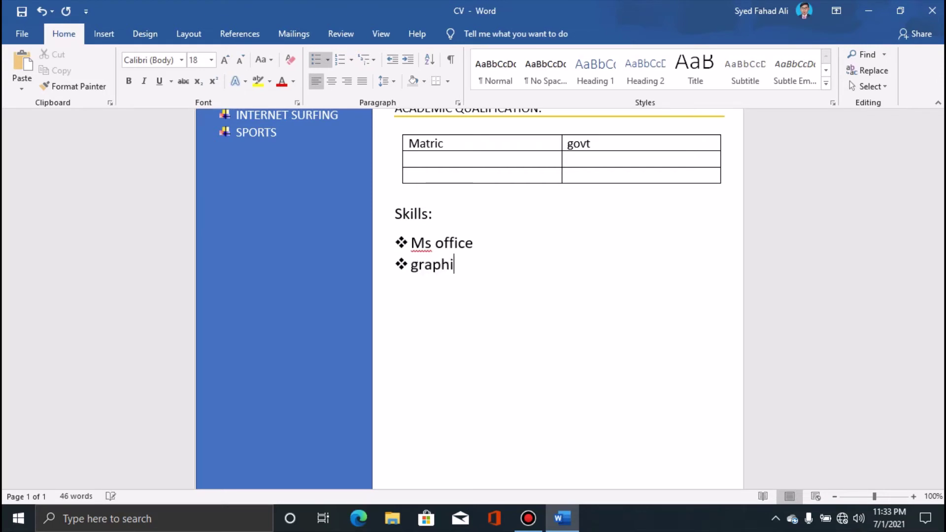
text(c design)
key(BackSpace)
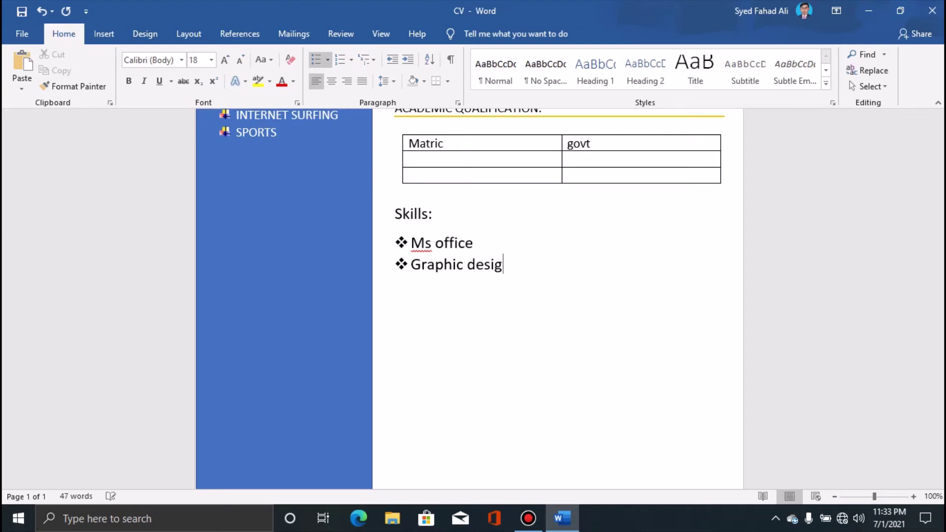
key(BackSpace)
text(gning)
key(Return)
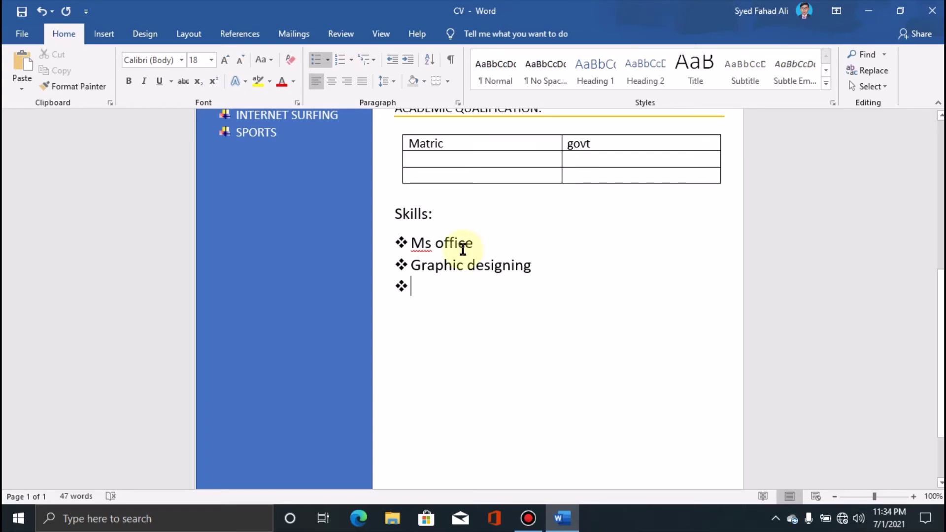
key(BackSpace)
Copy the yellow line under ACADEMIC QUALIFICATION and place the duplicate beneath the Skills: heading
scroll(463, 236, up, 2)
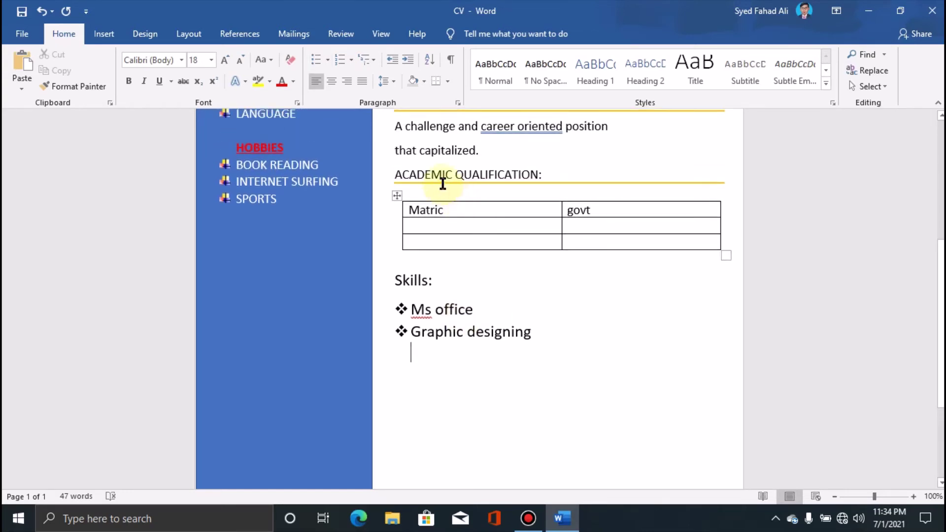
click(448, 184)
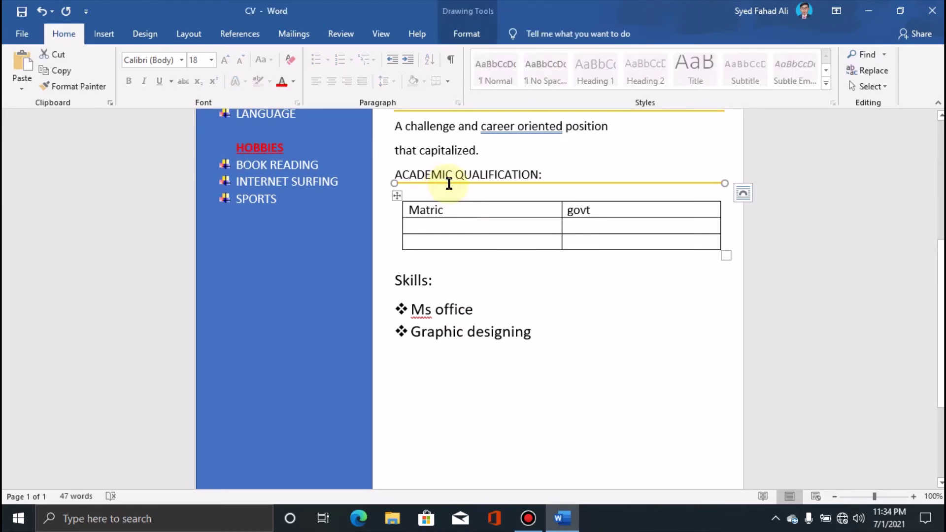
key(ctrl+v)
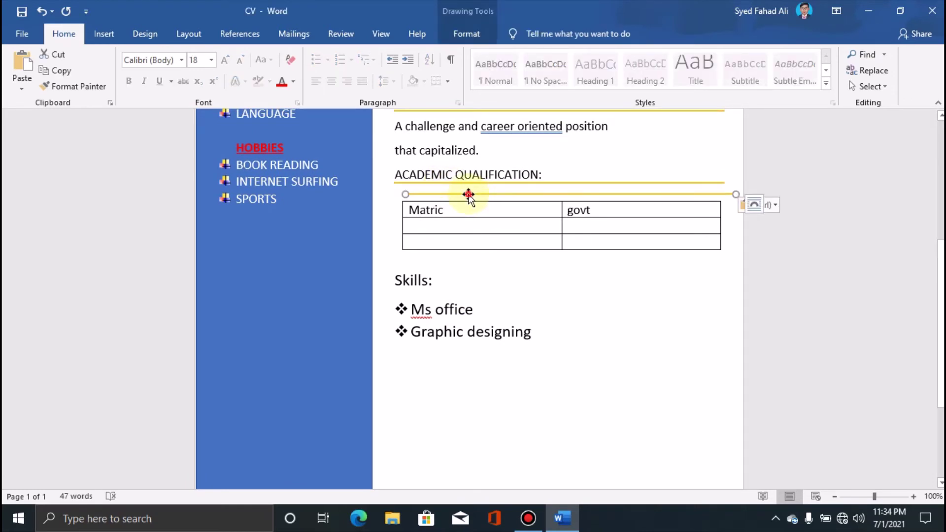
drag(468, 194, 458, 292)
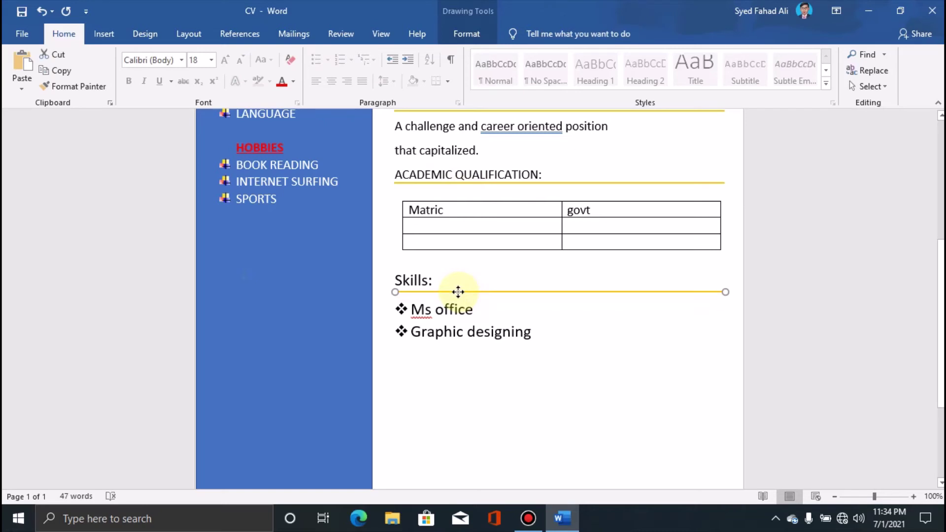
click(414, 347)
scroll(421, 367, down, 1)
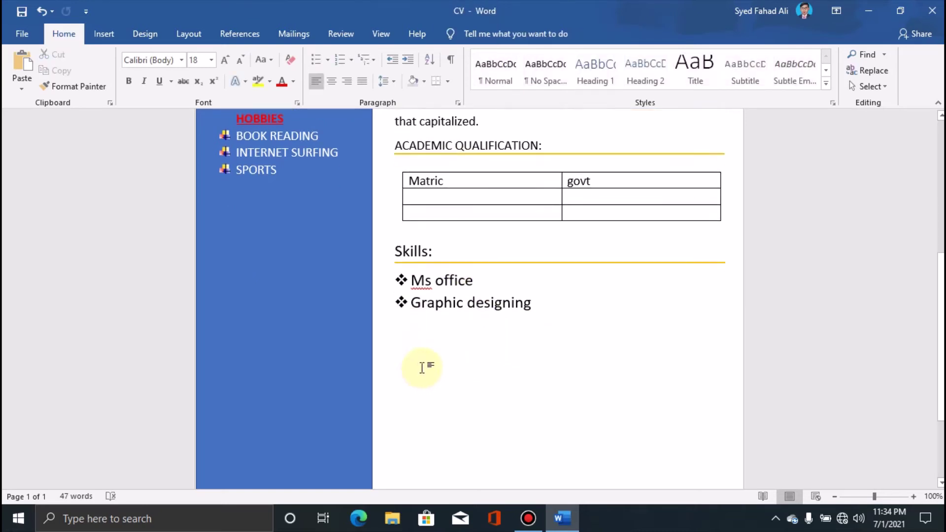
scroll(422, 368, down, 2)
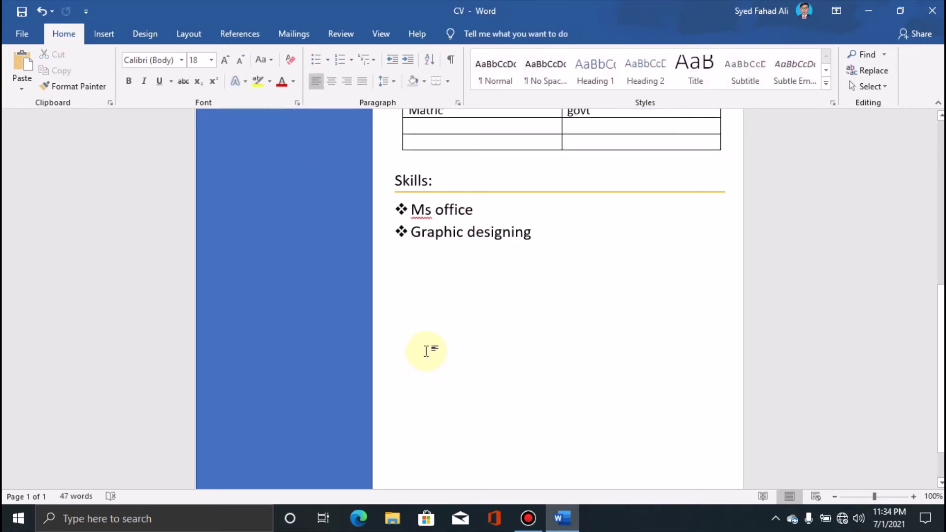
Add an 'Achievement:' heading below the Skills list, flush with the left margin
key(ctrl+z)
text(A)
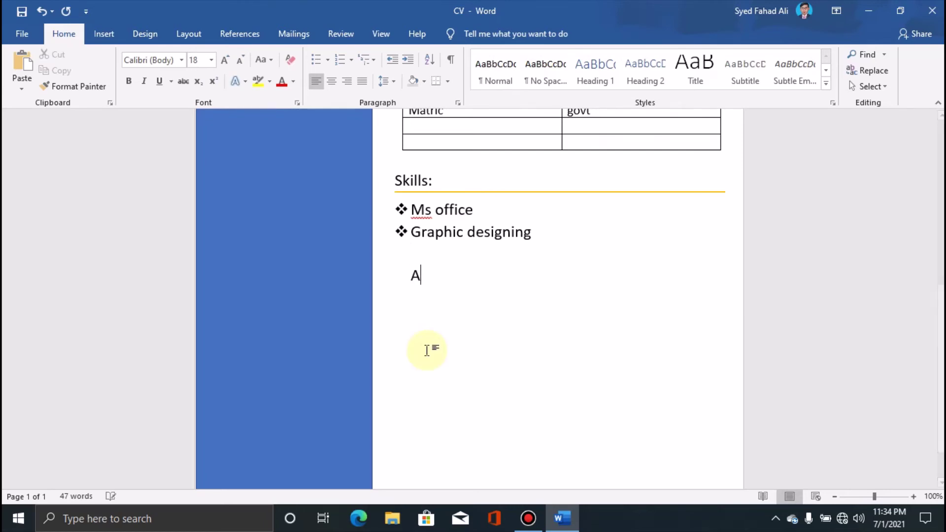
text(chie)
text(ment)
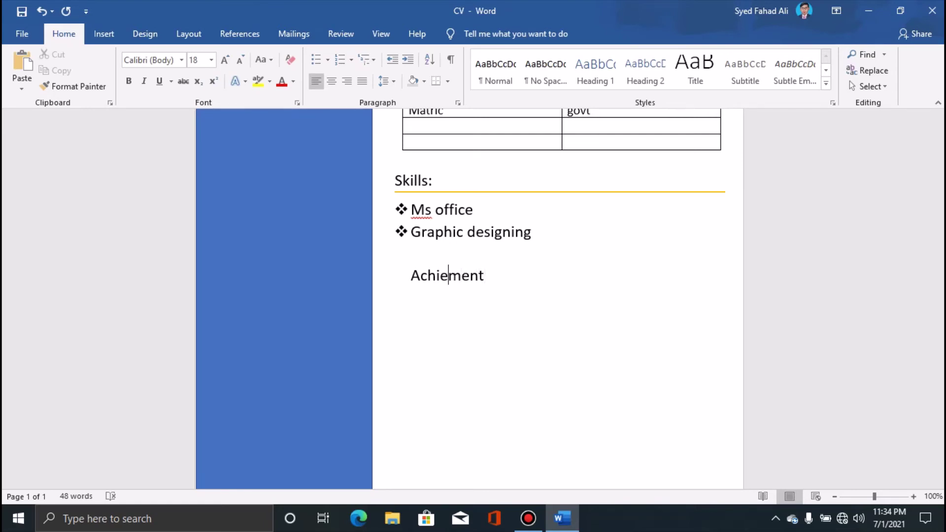
text(ve)
text(:)
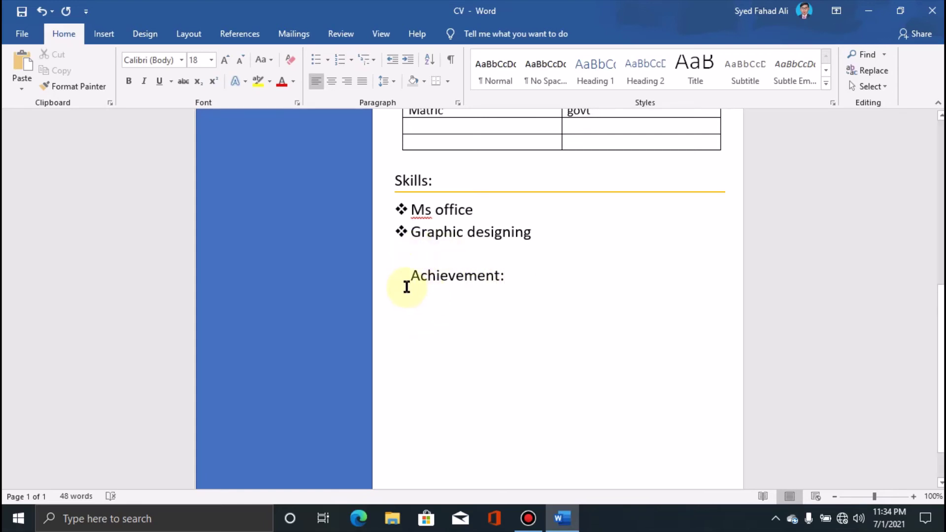
click(412, 276)
key(Tab)
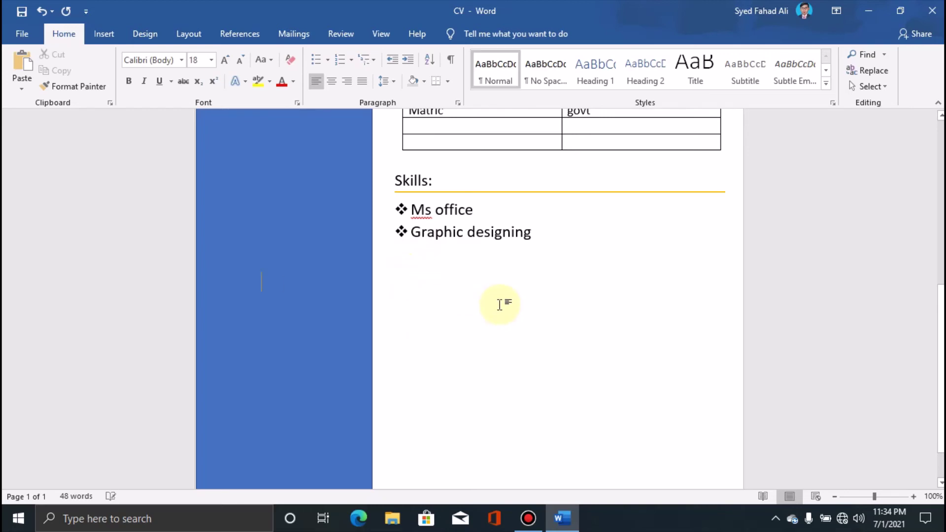
key(BackSpace)
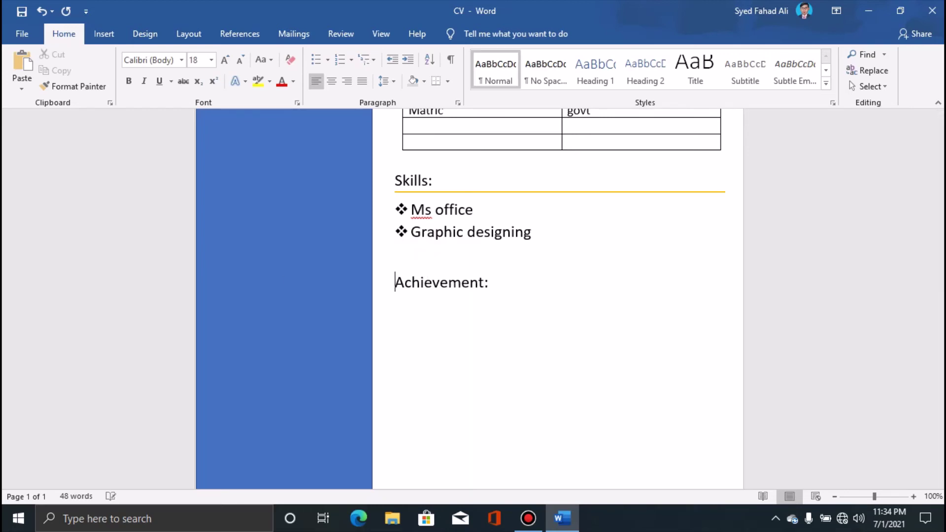
click(497, 283)
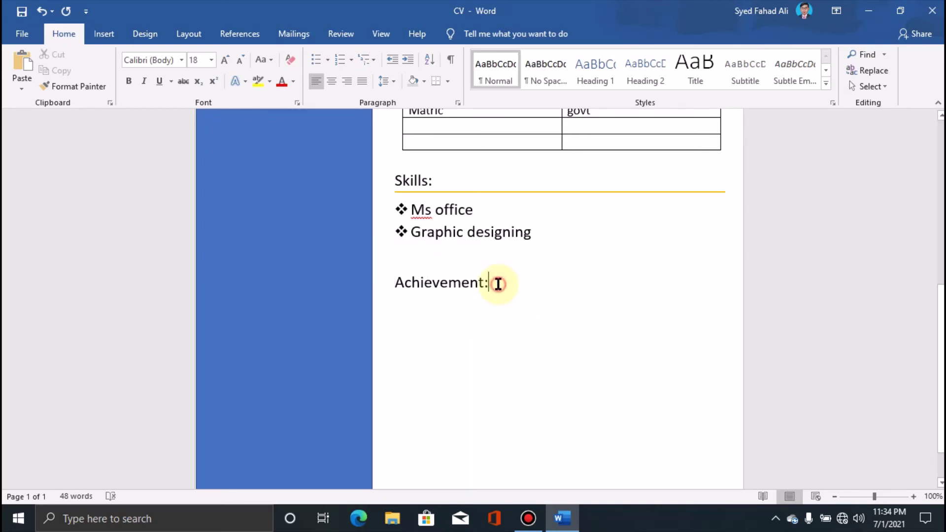
Duplicate the yellow line under Skills: and place the copy beneath the Achievement: heading
click(444, 192)
key(ctrl+v)
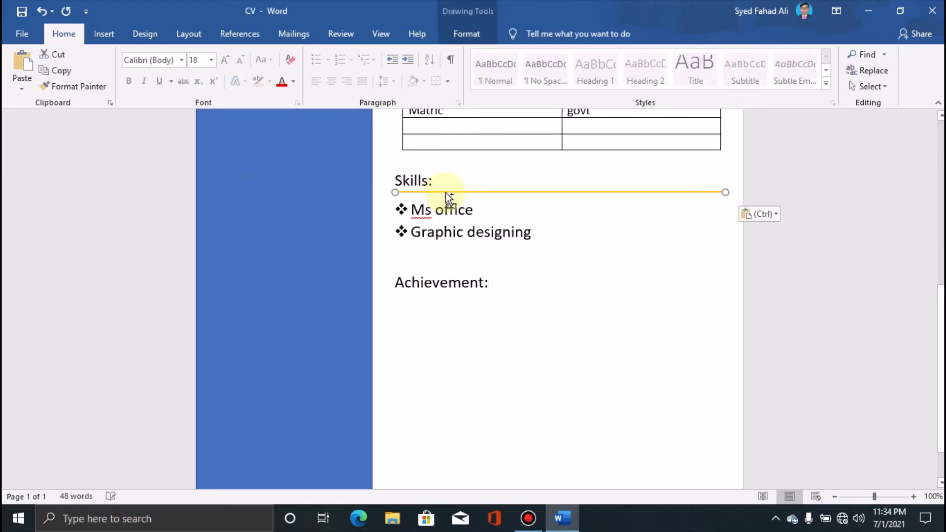
drag(453, 204, 442, 293)
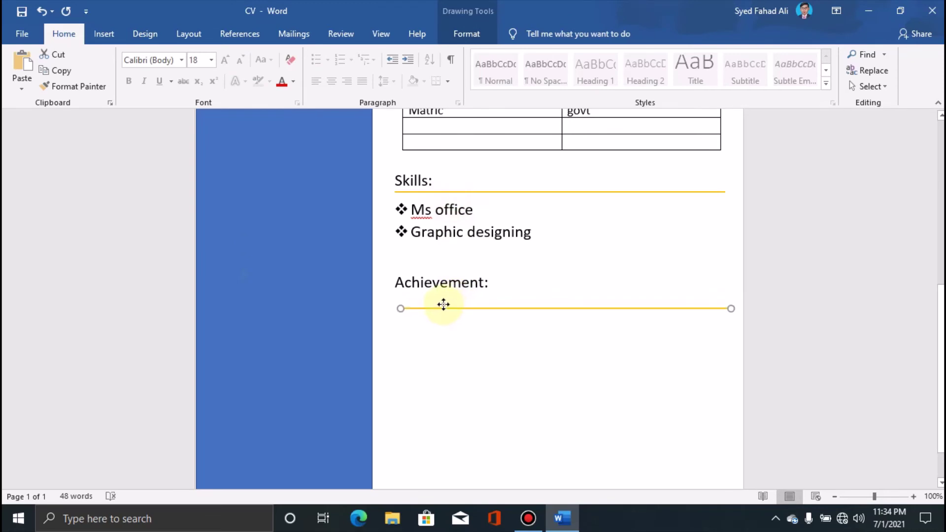
click(490, 281)
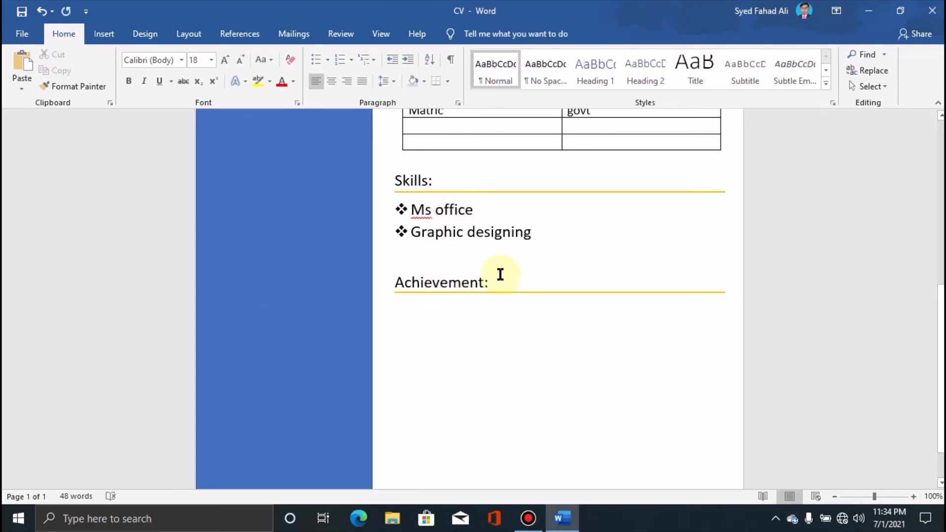
Start a new bulleted line below the Achievement: heading
key(Return)
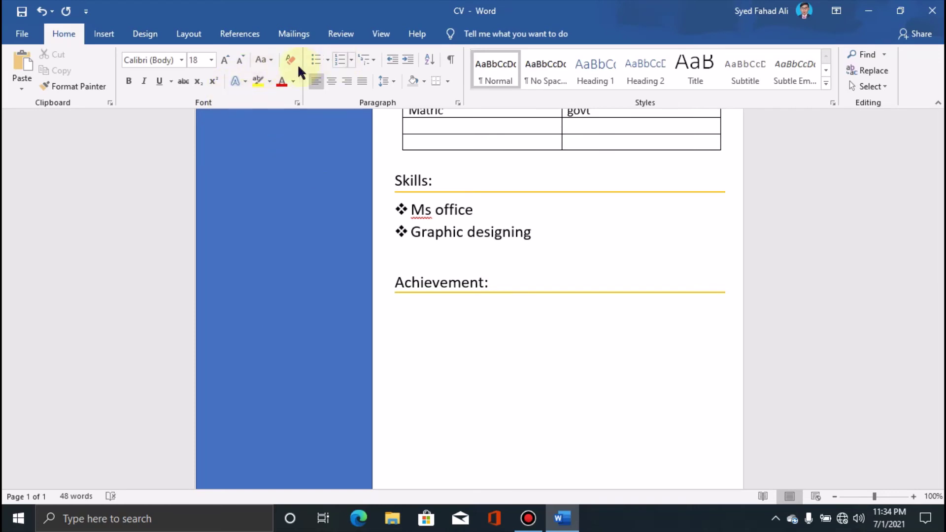
click(316, 60)
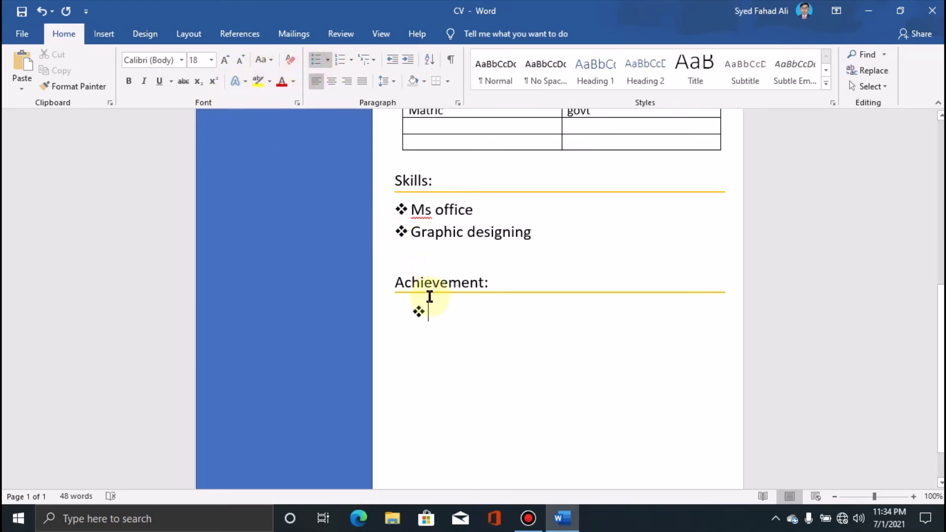
key(BackSpace)
key(ctrl+z)
key(ctrl+z)
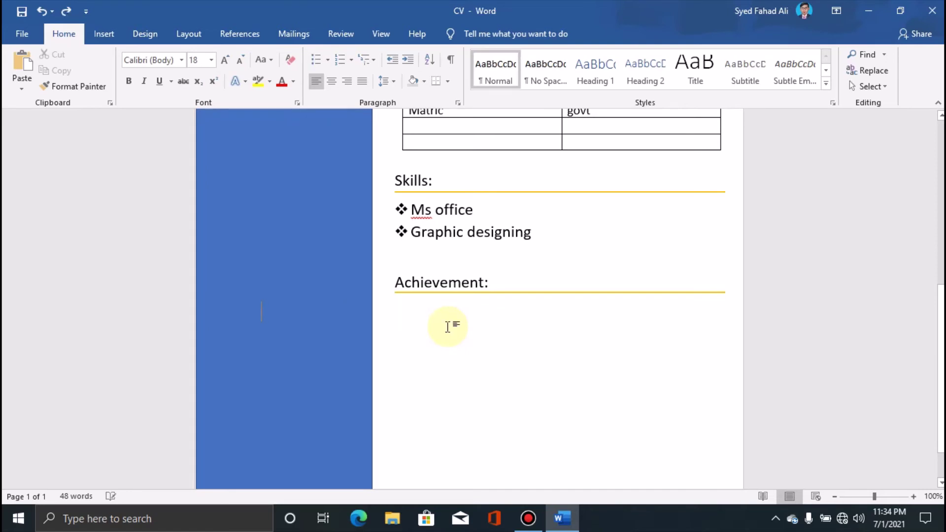
click(318, 64)
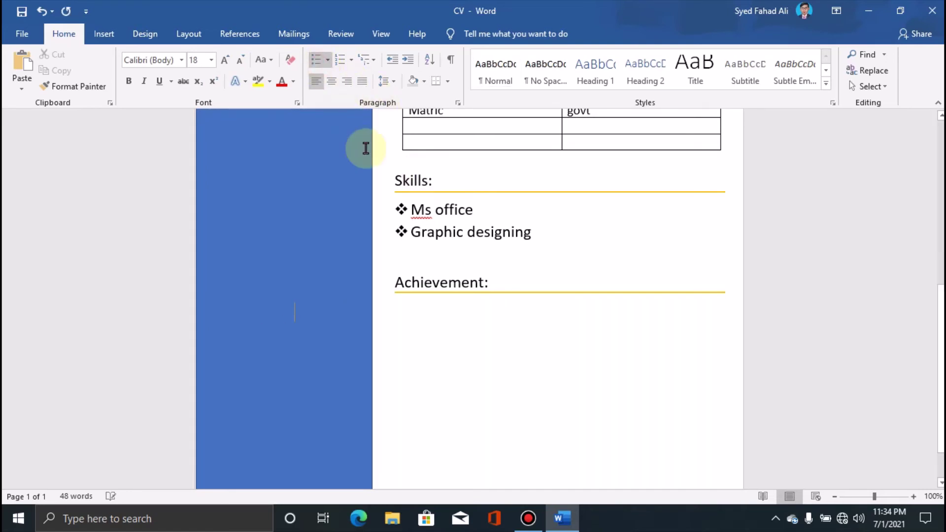
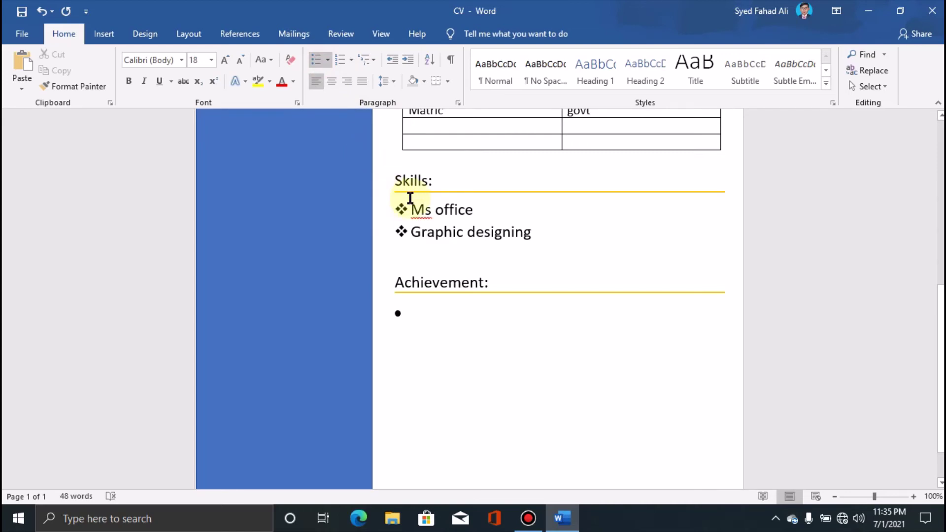
Add 'Typing Certificate' and 'MS Office' as Achievement bullets, ending on a plain unbulleted line
text(ty)
key(BackSpace)
key(BackSpace)
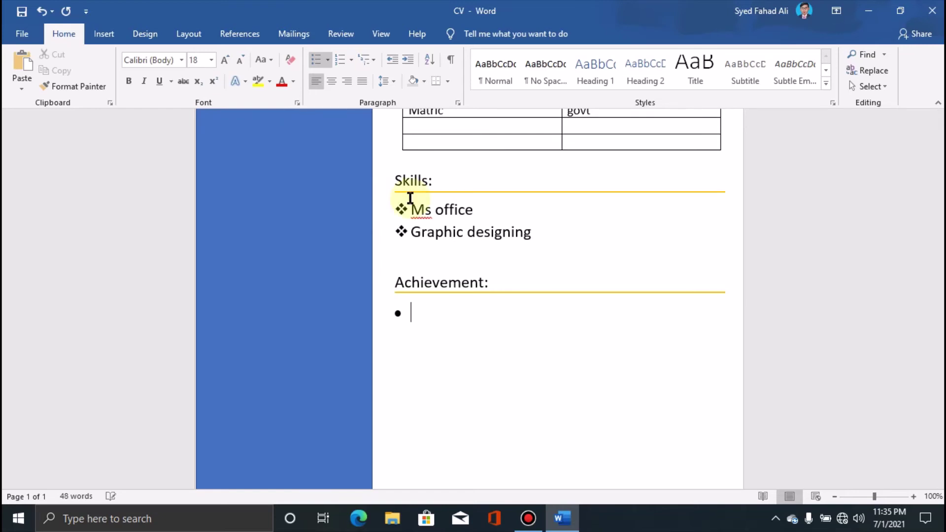
text(Typing )
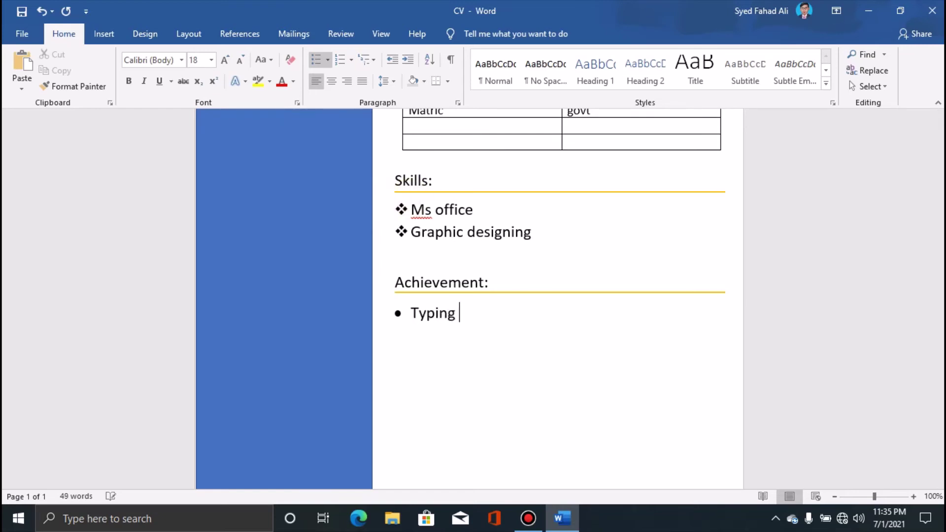
text(Certif)
text(icate)
key(Return)
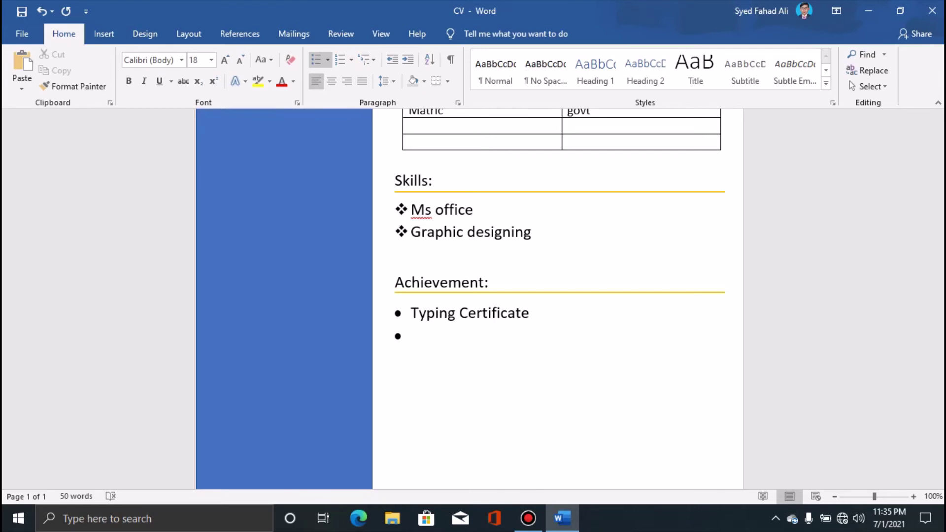
text(MS )
text(Office)
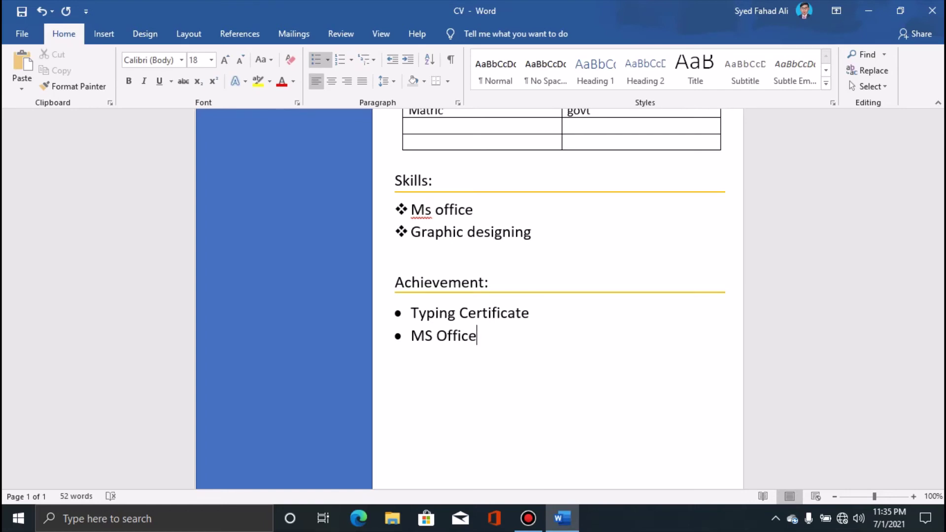
key(Return)
key(BackSpace)
scroll(412, 205, down, 2)
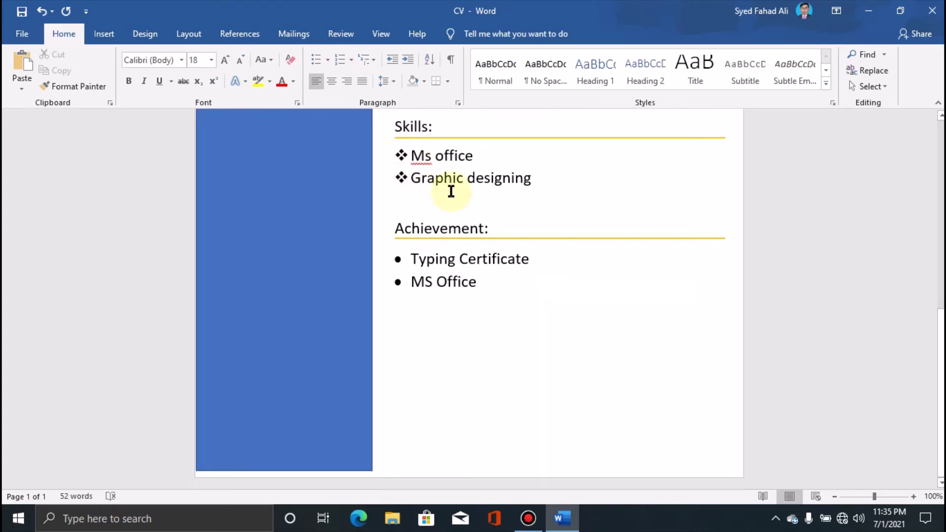
Type an 'Experience' heading on a plain line below the Achievement list
click(446, 315)
key(Return)
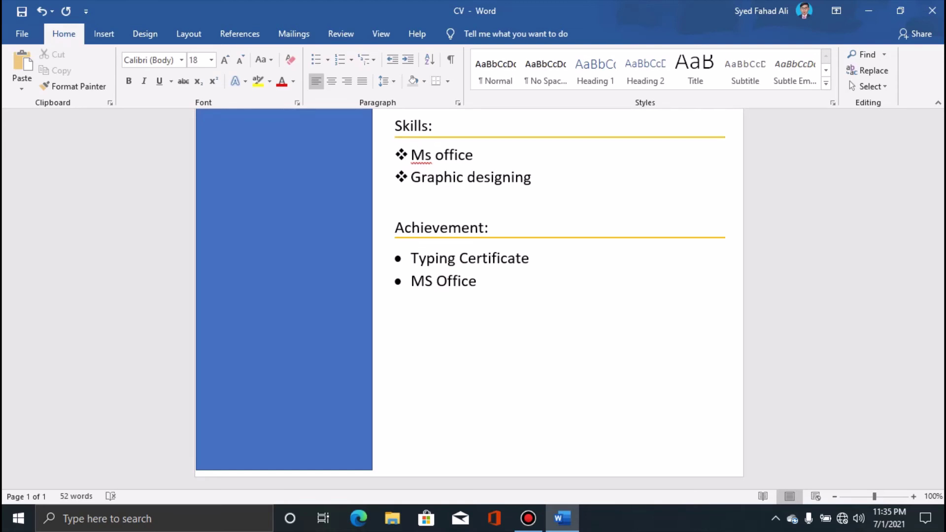
key(BackSpace)
text(E)
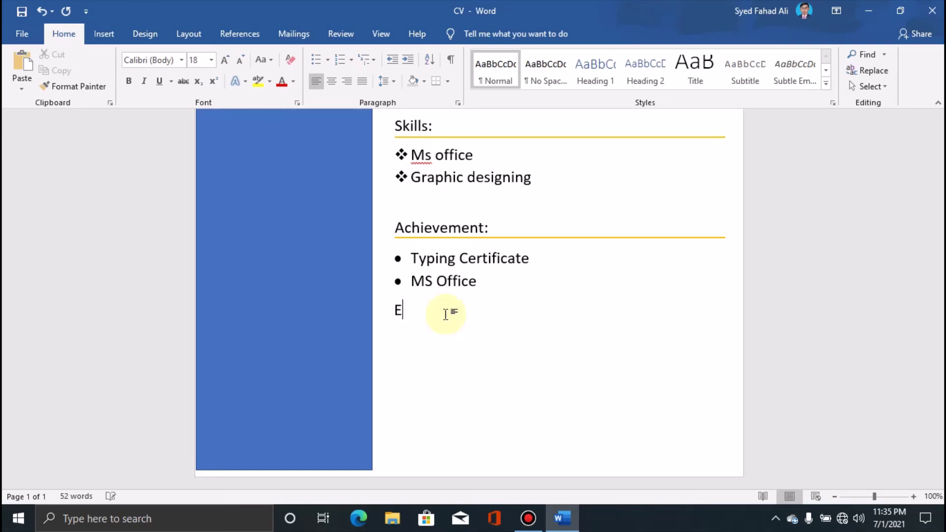
text(xperie)
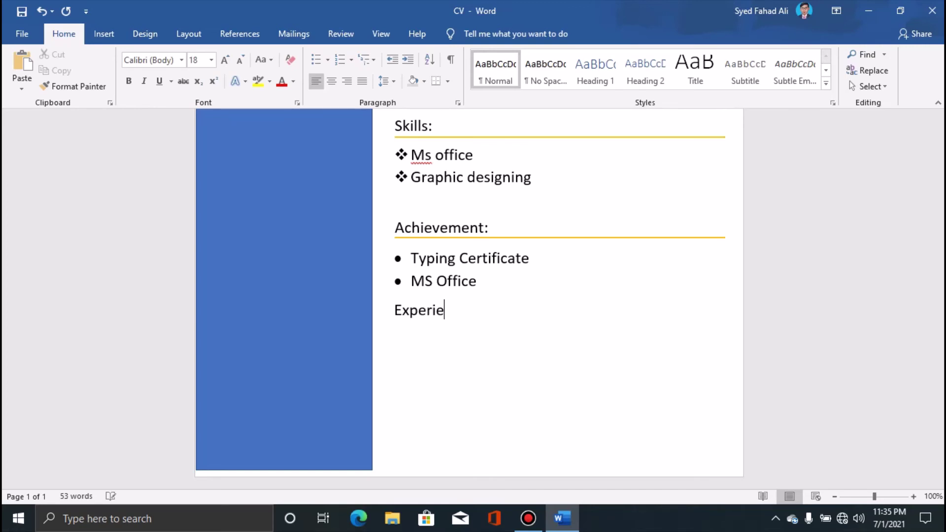
text(nce:)
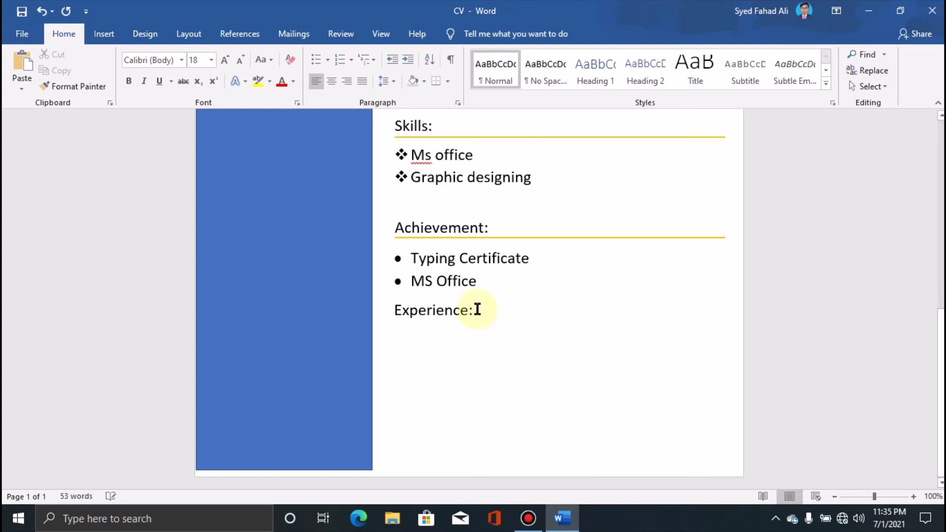
Paste the yellow underline, place it beneath the Experience heading, and start a new line
key(ctrl+v)
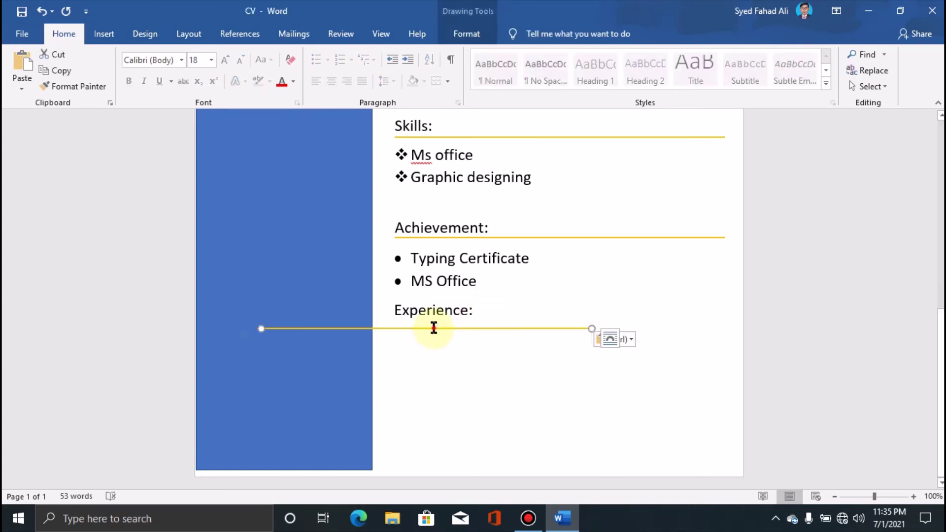
click(432, 329)
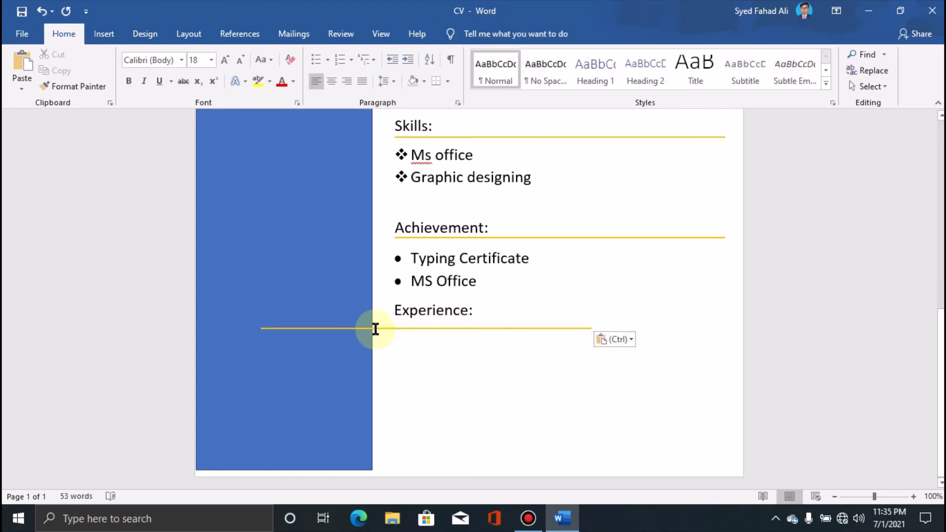
drag(369, 329, 500, 321)
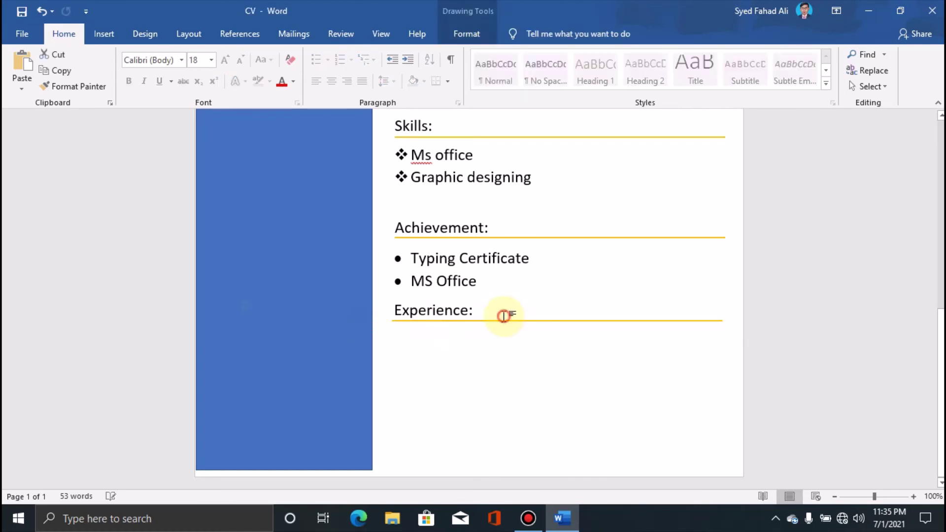
click(517, 317)
key(Return)
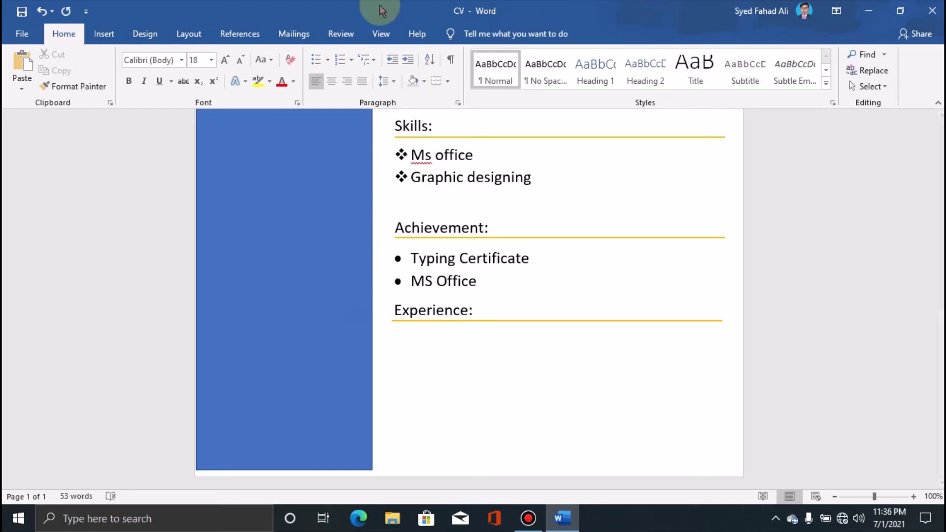
List 'Factory' and 'Shop' as Experience bullets, then return to a plain left-aligned line
click(316, 59)
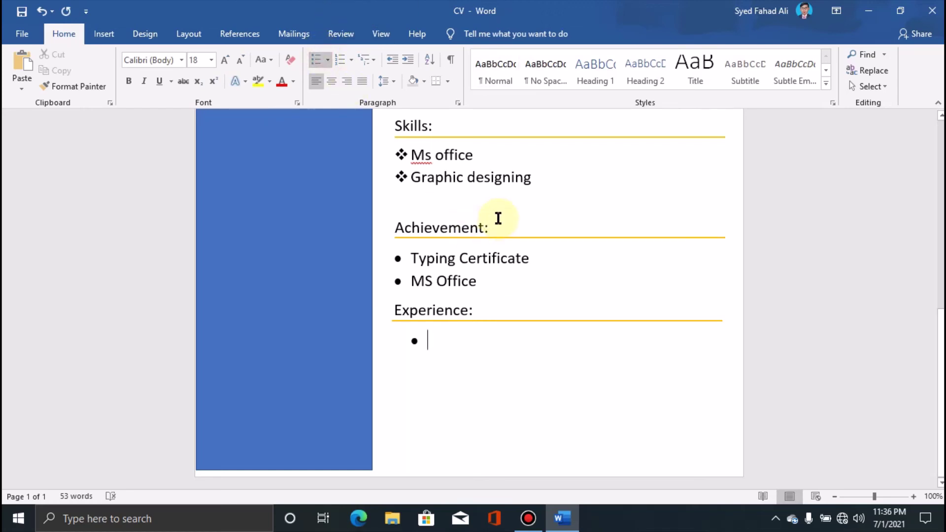
key(BackSpace)
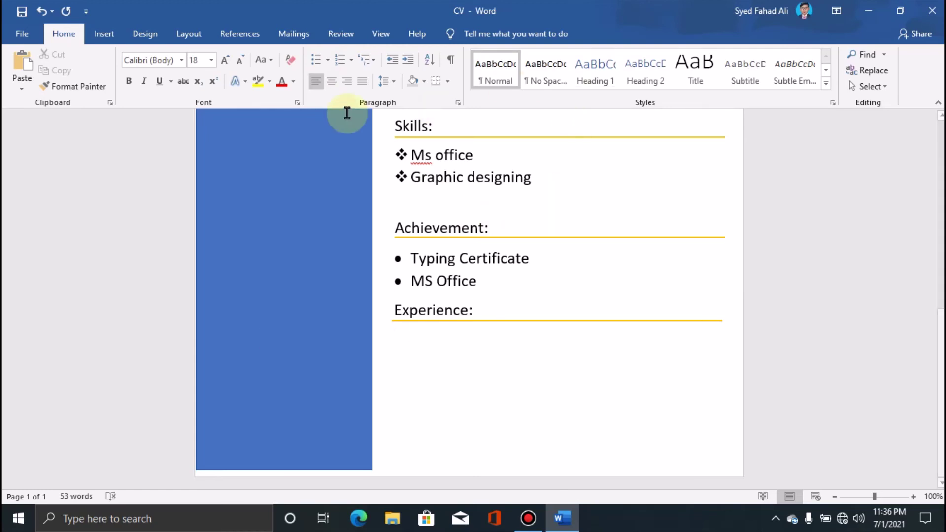
click(314, 60)
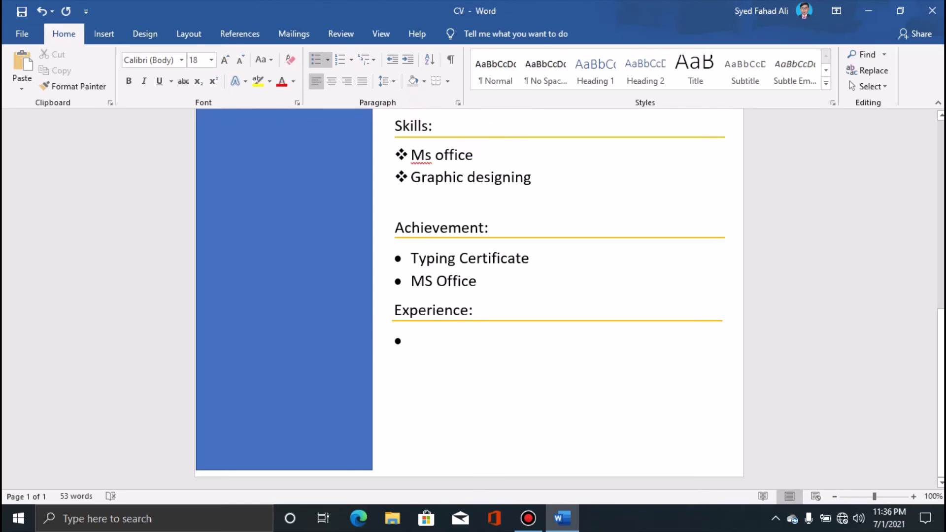
text(factory)
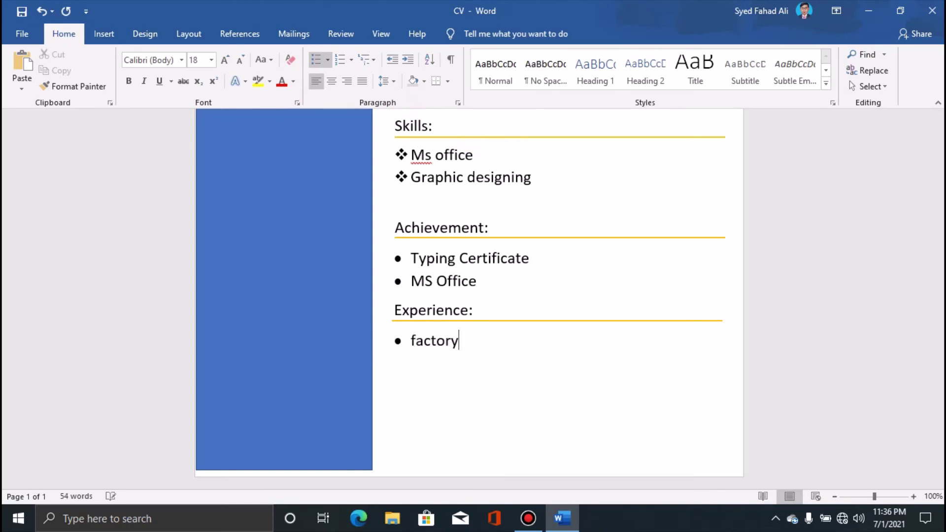
key(Return)
text(shop)
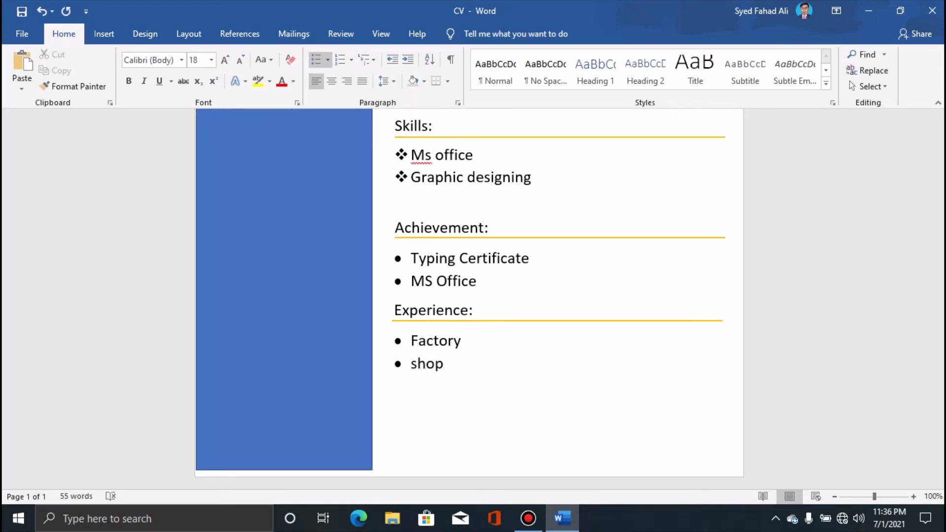
key(Return)
key(BackSpace)
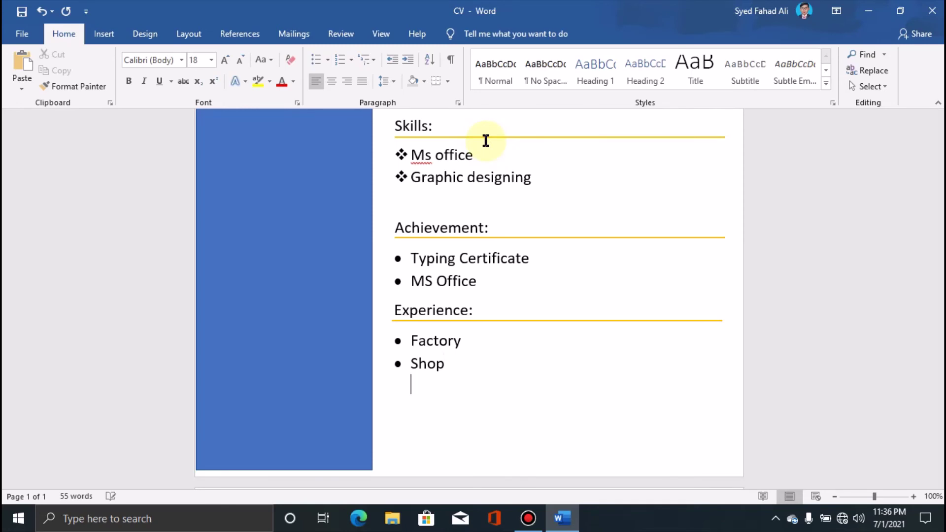
key(BackSpace)
scroll(492, 308, down, 1)
scroll(493, 309, down, 4)
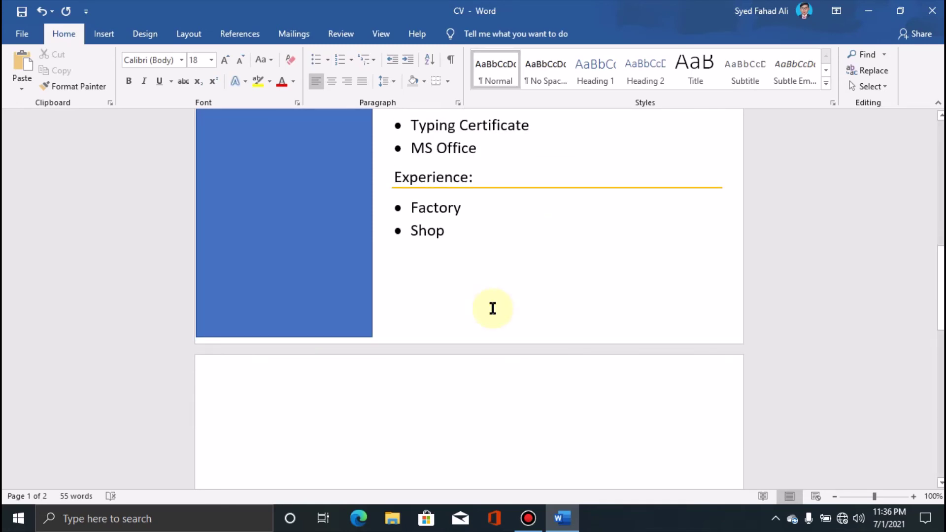
Type the 'Reference:' heading, paste the yellow line, and fix the misspelling 'Refernce'
text(re)
key(BackSpace)
key(BackSpace)
text(Refernce:)
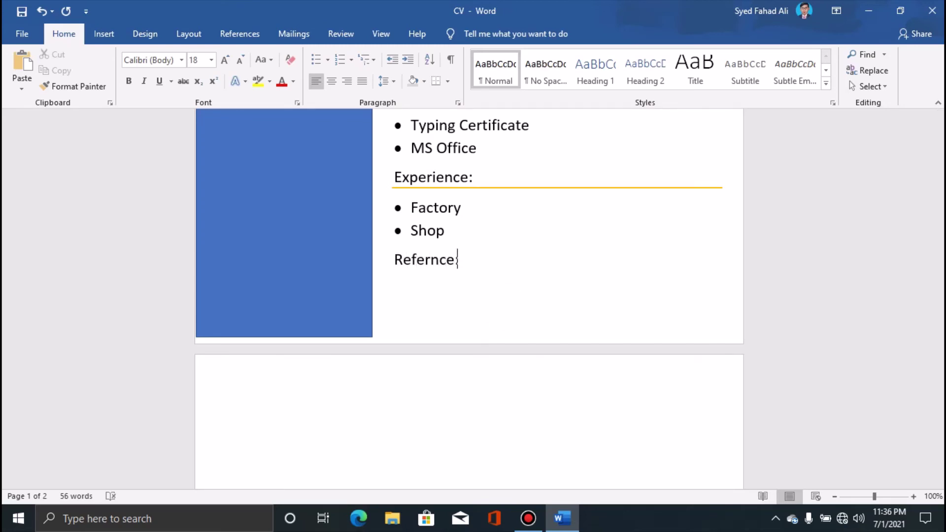
key(ctrl+v)
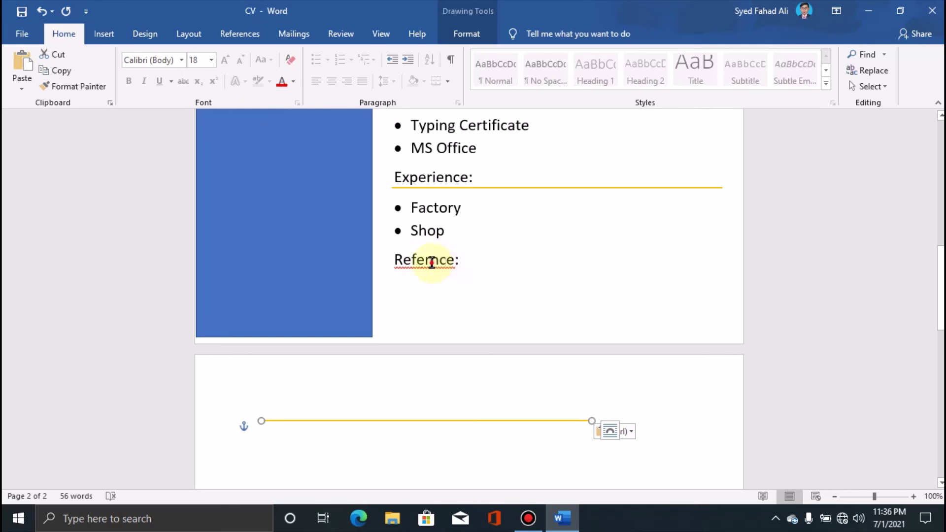
click(431, 260)
text(e)
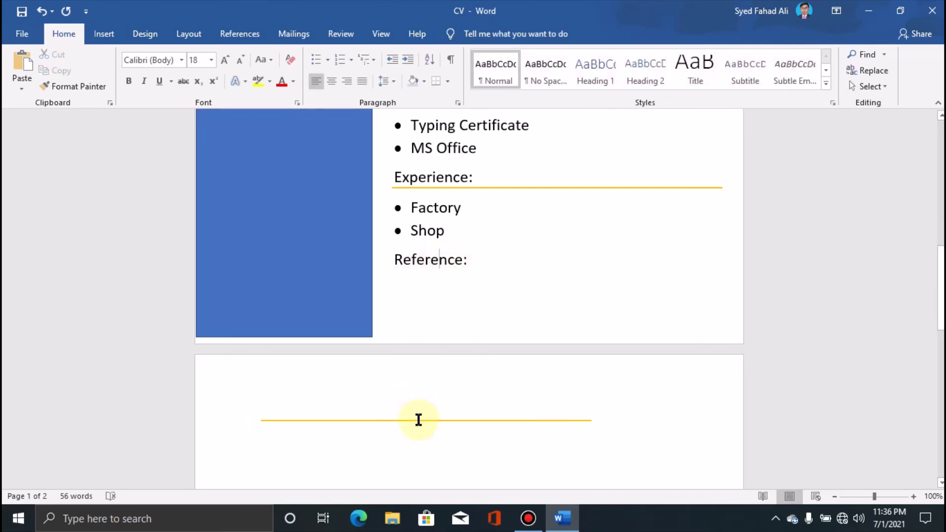
Move the pasted yellow line from page 2 to just under the Reference: heading
click(418, 420)
drag(422, 421, 554, 253)
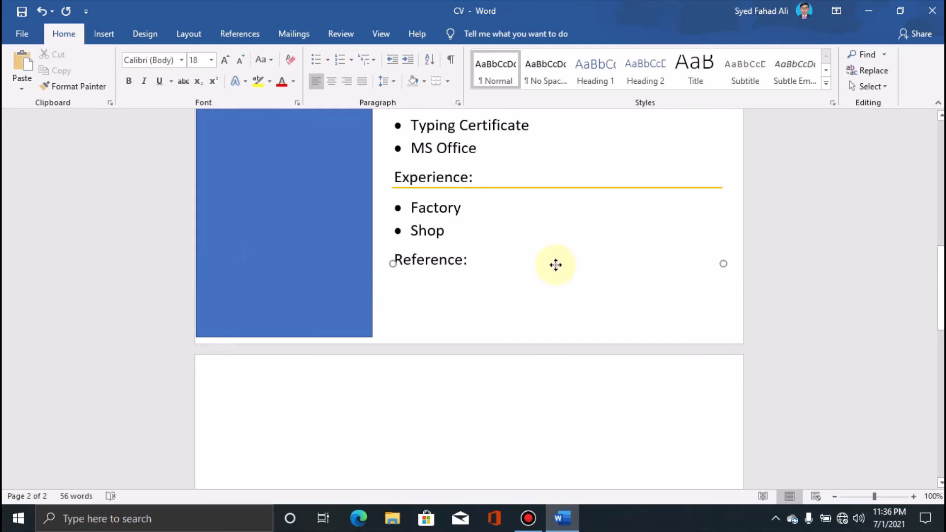
drag(554, 252, 554, 271)
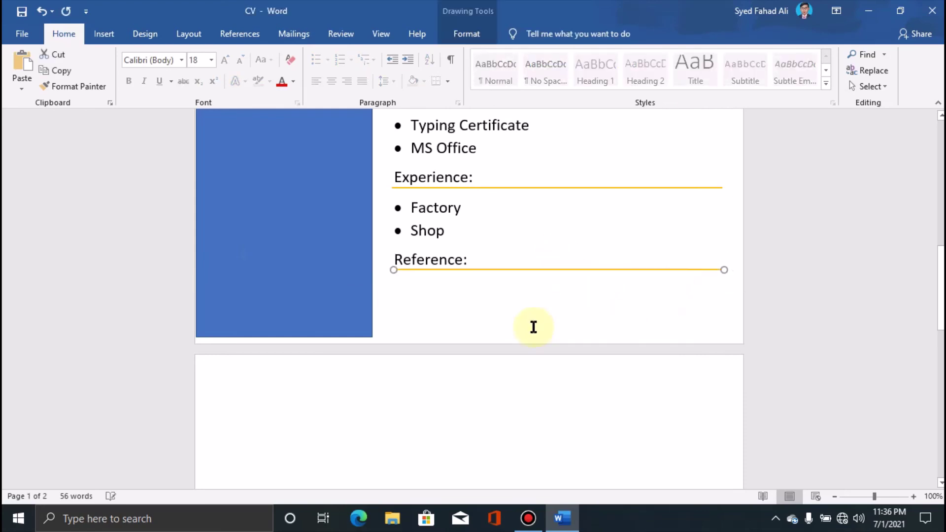
click(423, 296)
scroll(450, 277, up, 3)
scroll(453, 286, up, 7)
Decrease the name and contact lines to font size 16
scroll(459, 296, up, 3)
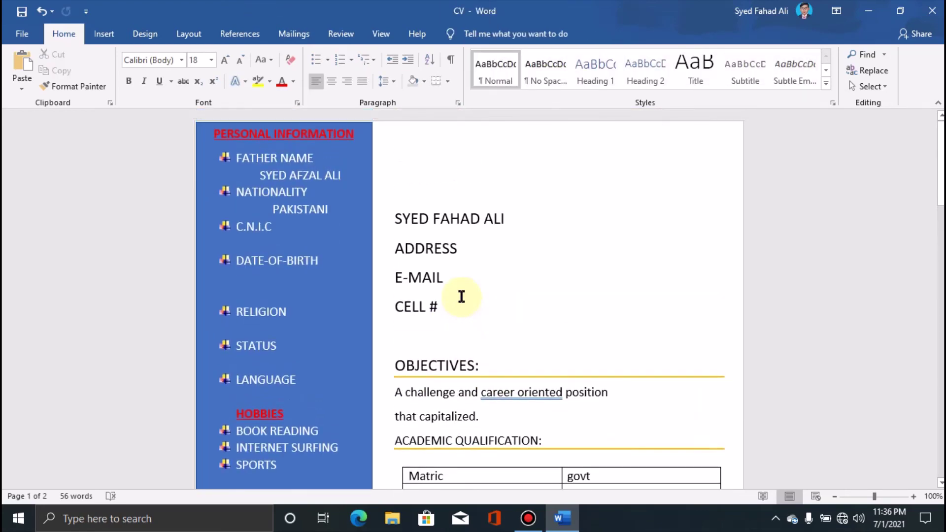
drag(449, 307, 388, 213)
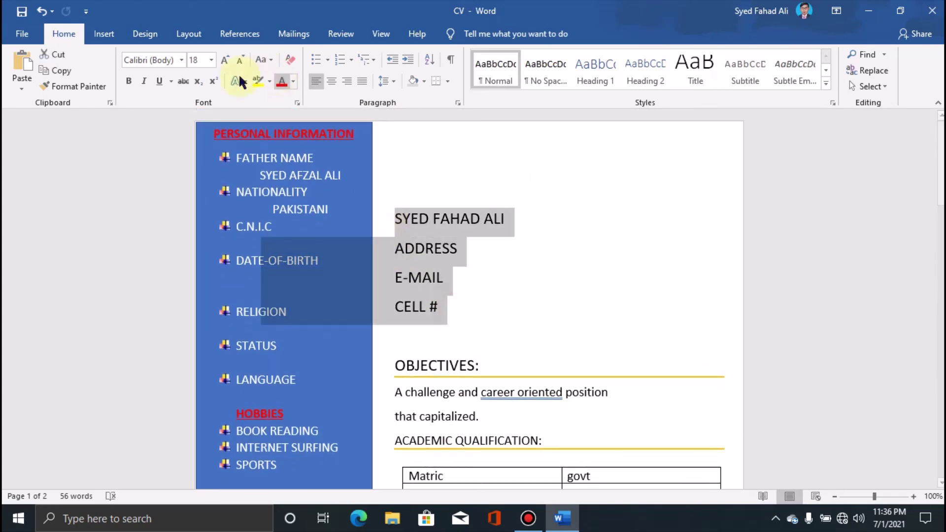
click(240, 60)
Decrease the font size of the Skills through Experience text, from MS Office to Shop
scroll(503, 382, down, 2)
scroll(503, 387, down, 6)
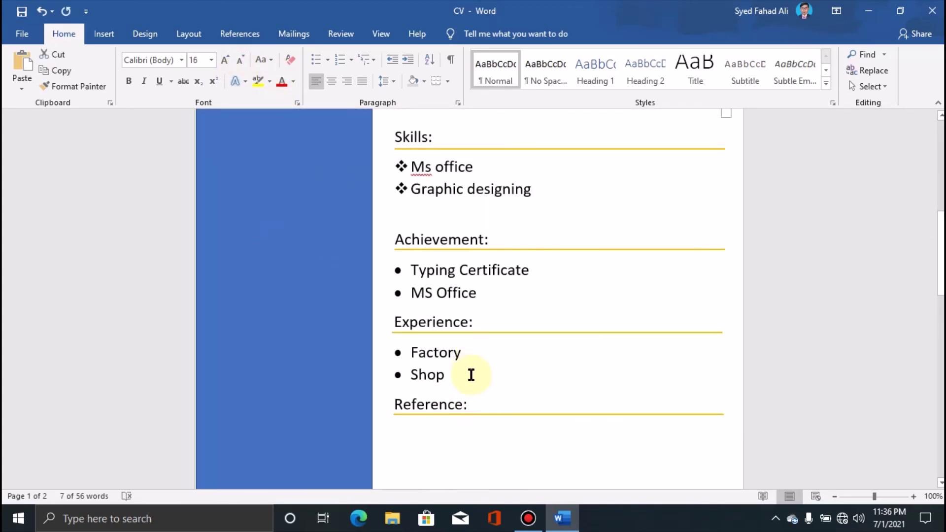
mouse_move(458, 375)
mouse_down()
mouse_move(388, 164)
mouse_move(392, 137)
mouse_up()
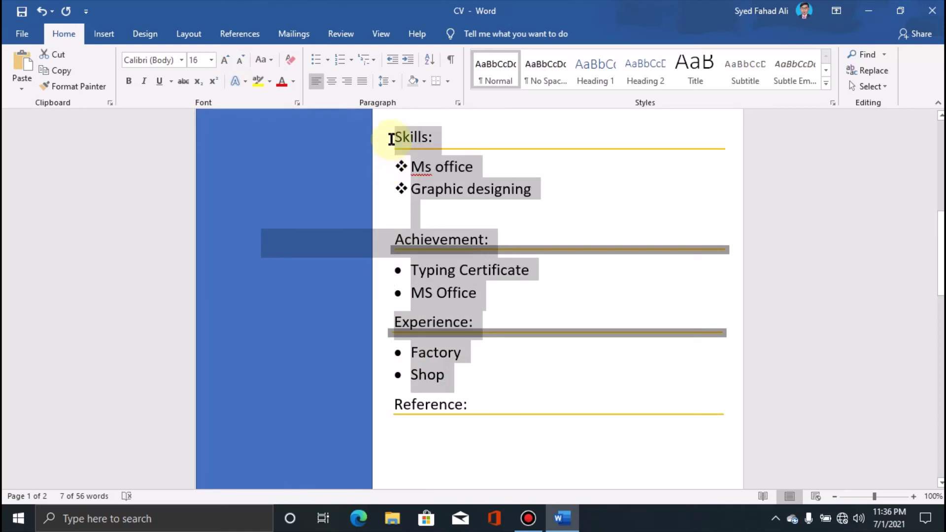
click(240, 60)
scroll(476, 421, down, 3)
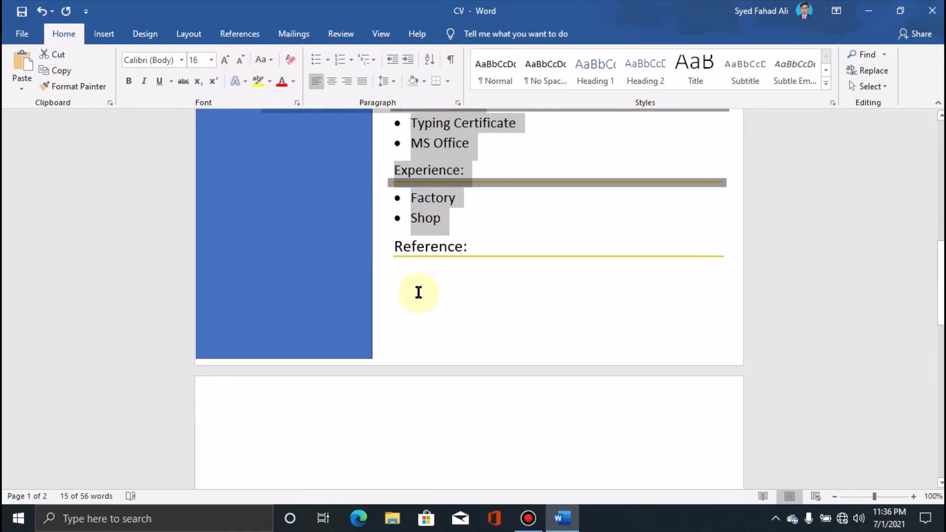
click(433, 289)
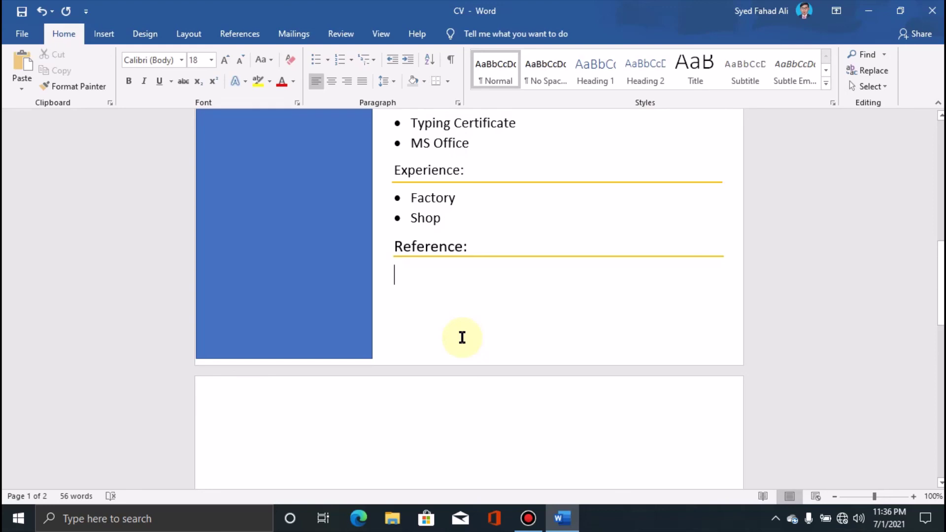
Add an arrow-bulleted line under Reference: reading 'Will be furnished on demand.'
click(327, 59)
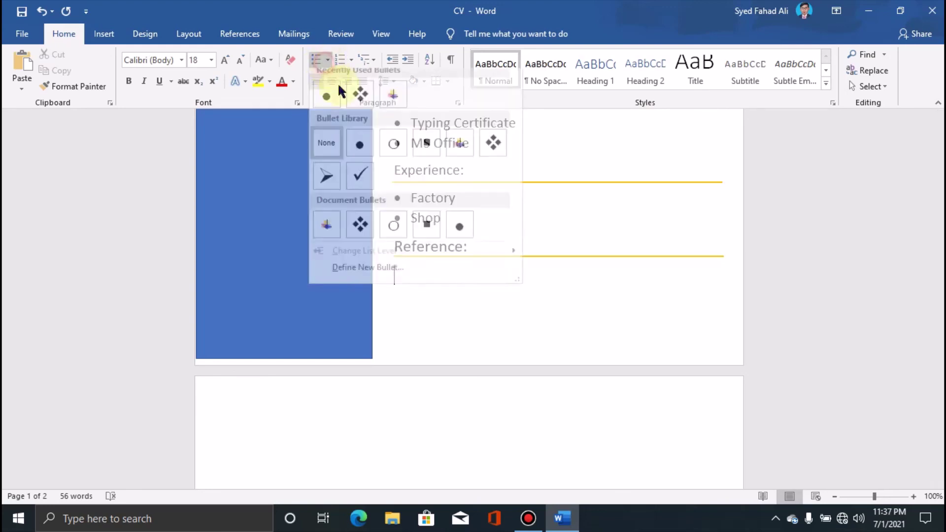
click(327, 183)
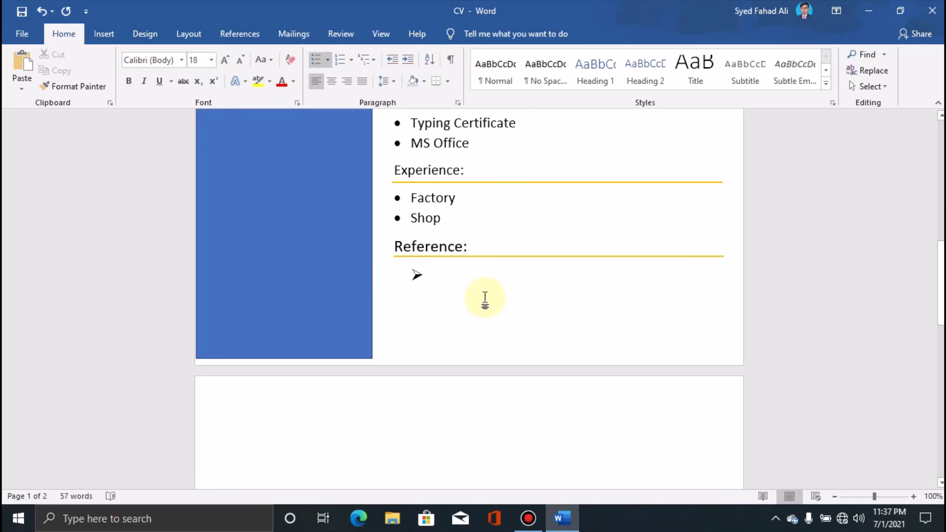
text(Will )
text(be furnished o)
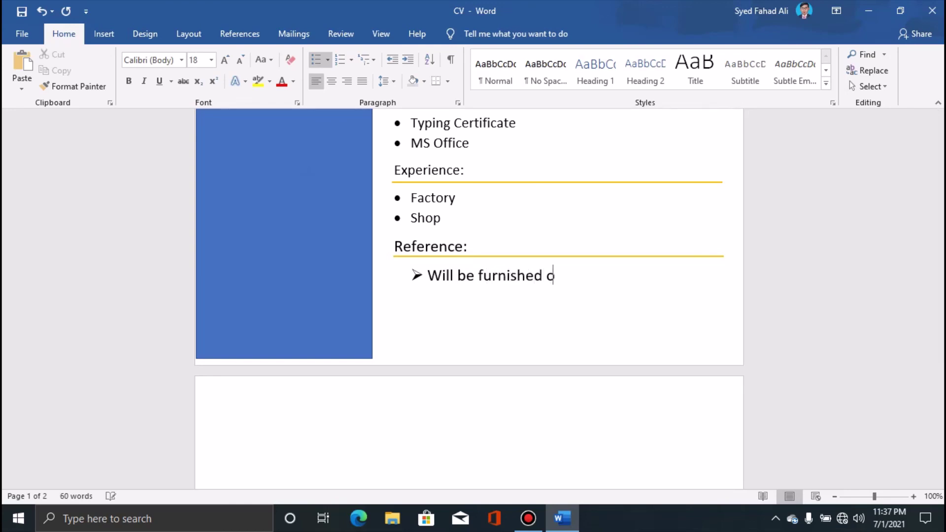
text(mar)
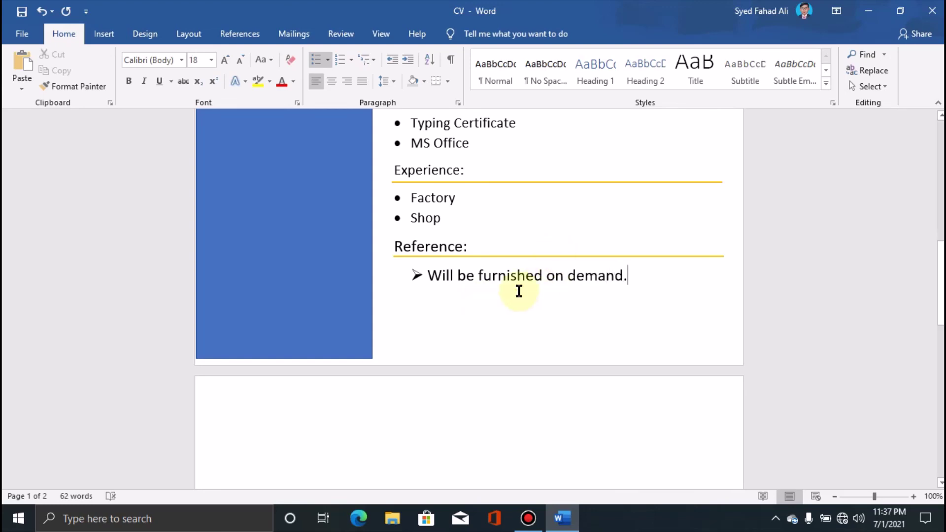
scroll(517, 289, up, 3)
scroll(521, 309, up, 7)
scroll(515, 308, up, 2)
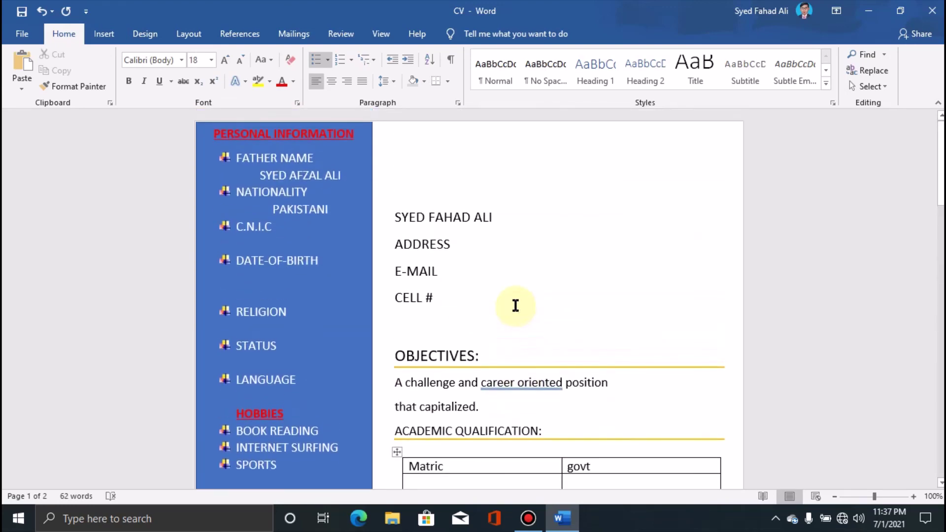
click(835, 497)
click(835, 497)
click(835, 497)
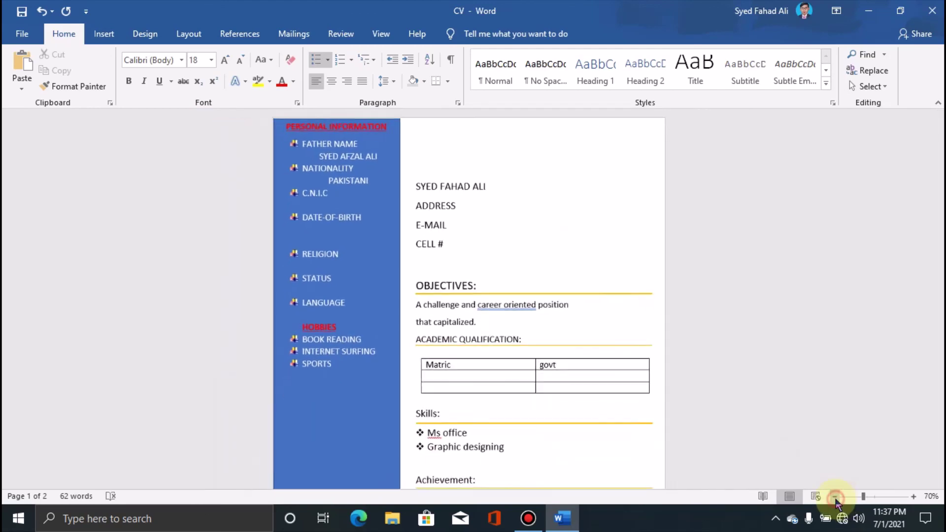
click(835, 497)
click(835, 497)
click(835, 497)
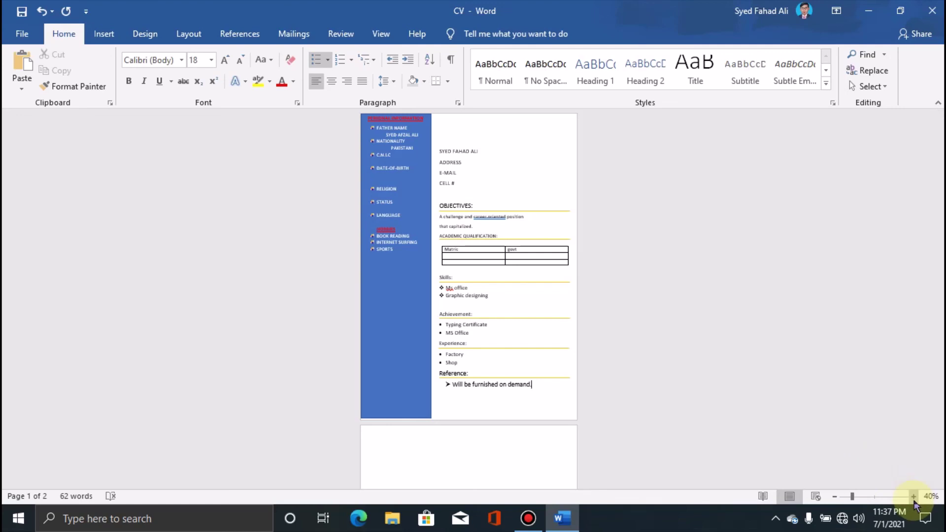
click(914, 498)
click(914, 498)
click(914, 497)
click(914, 498)
click(914, 498)
scroll(342, 279, up, 2)
scroll(376, 279, up, 5)
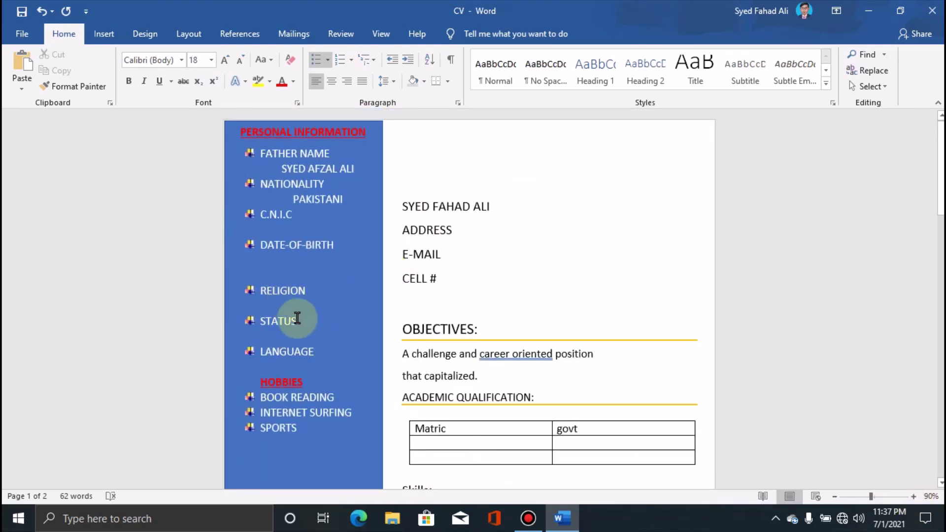
click(305, 299)
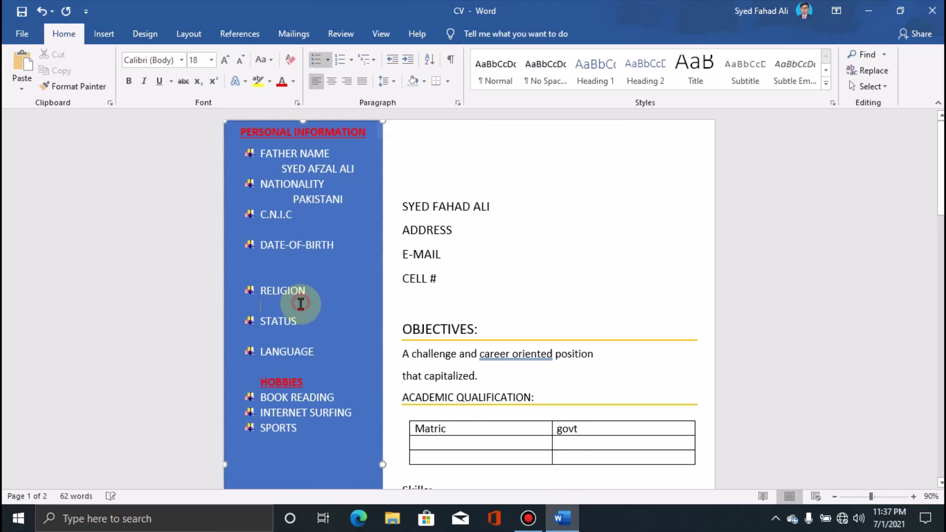
click(277, 334)
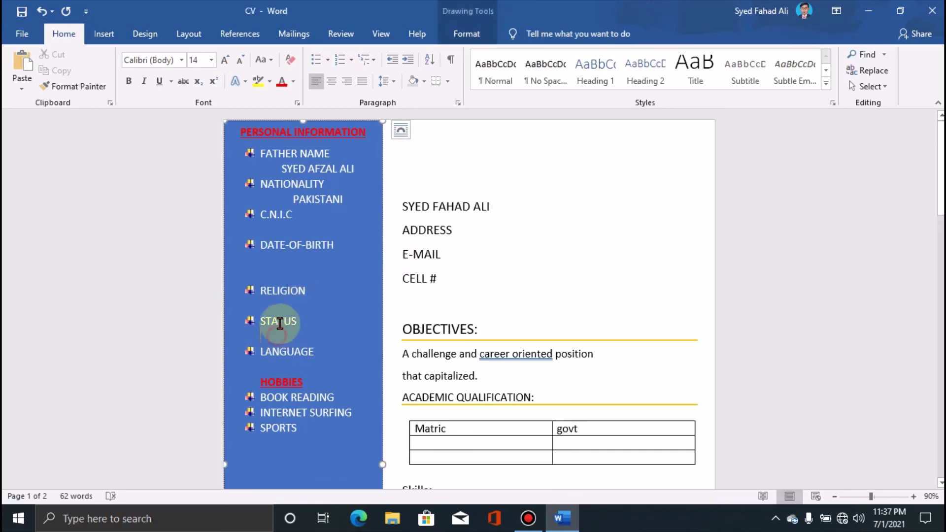
click(271, 275)
key(Return)
key(BackSpace)
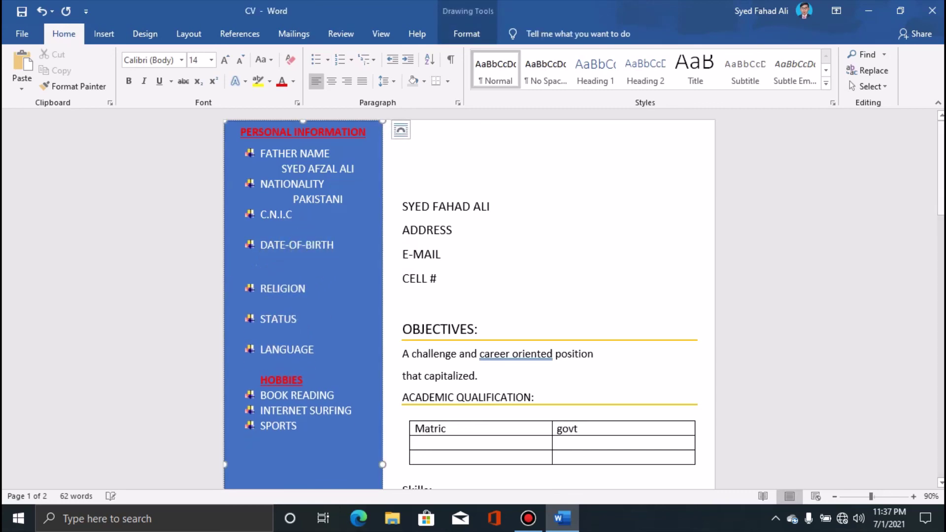
key(BackSpace)
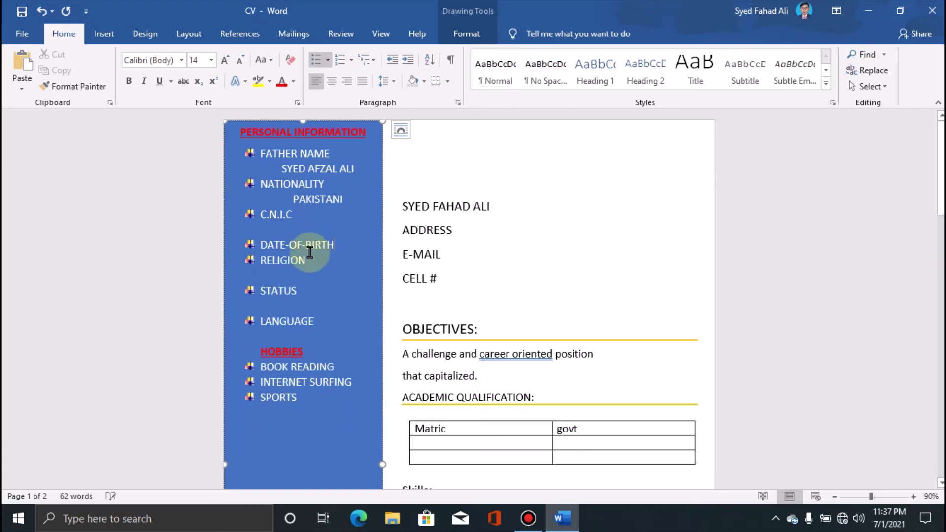
key(Return)
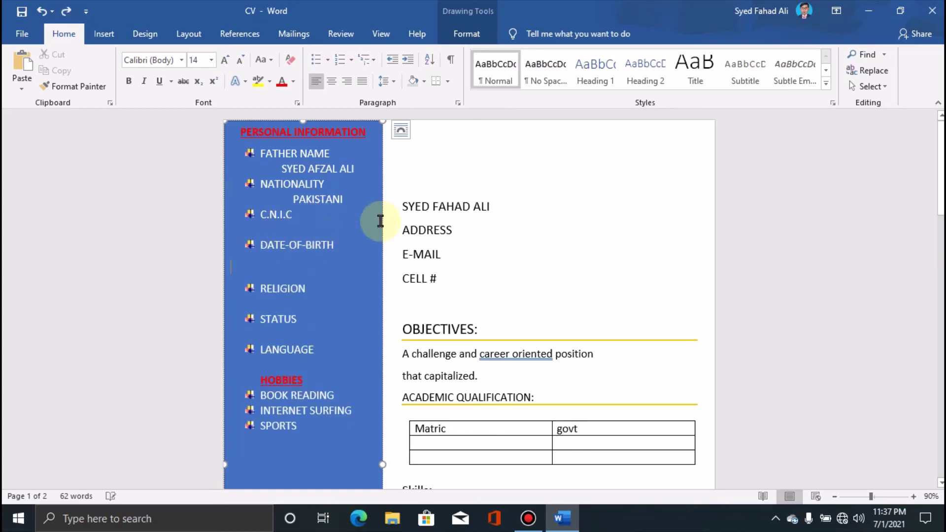
click(401, 130)
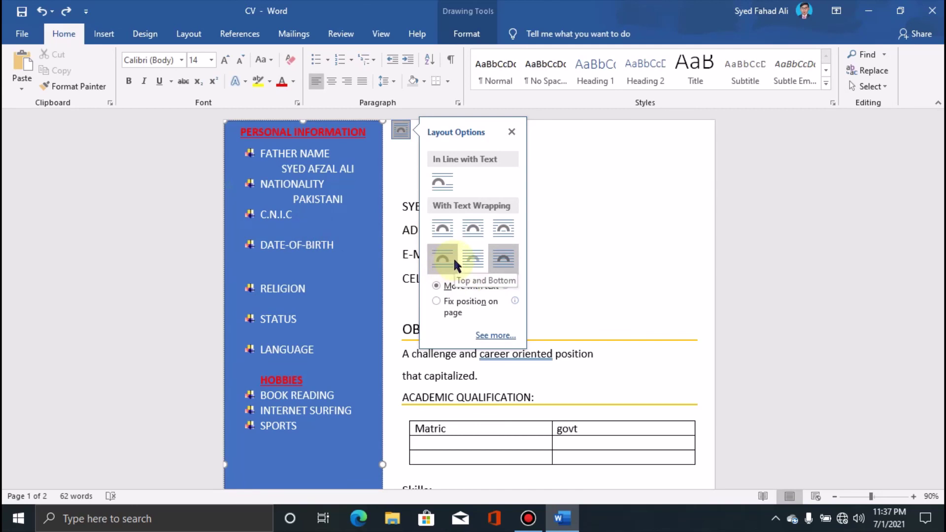
click(659, 249)
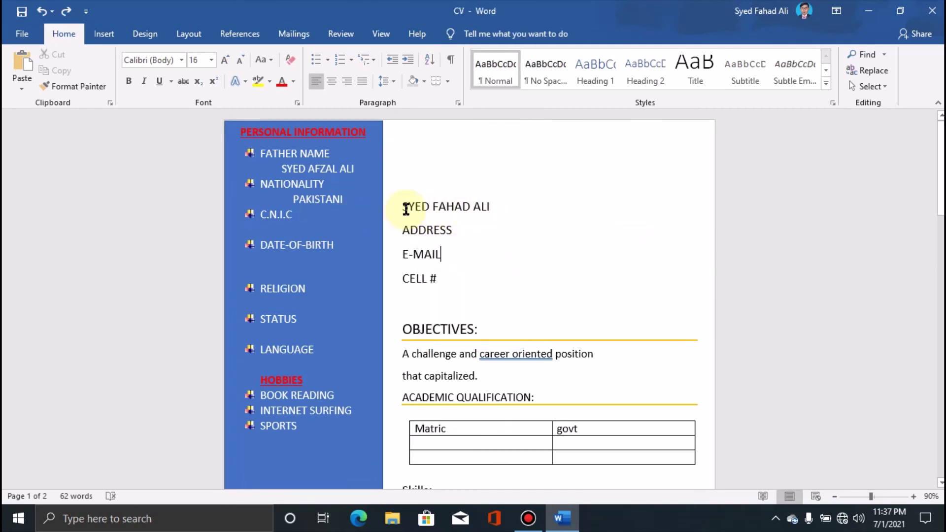
Make the candidate's name heading bold
drag(403, 207, 494, 206)
click(129, 80)
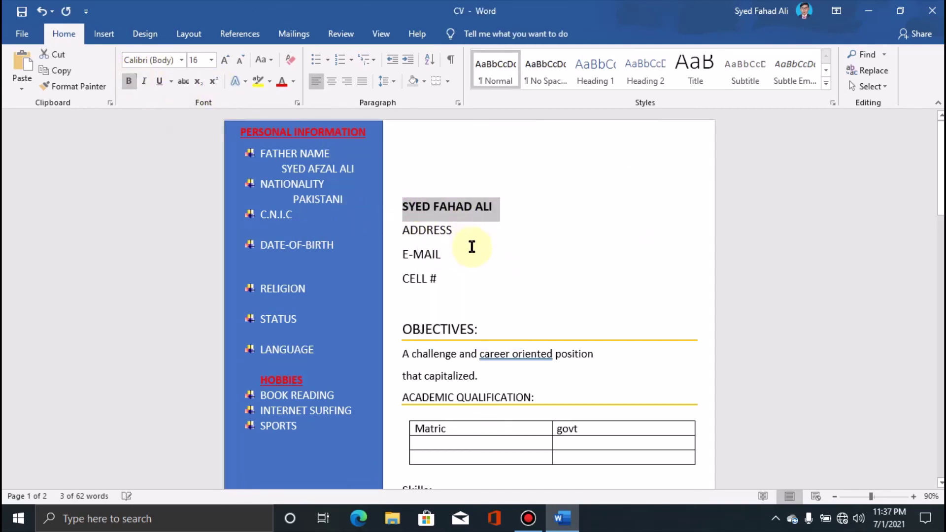
scroll(471, 247, down, 2)
Add colons after the ADDRESS and E-MAIL labels in the contact details
click(498, 211)
scroll(499, 211, up, 3)
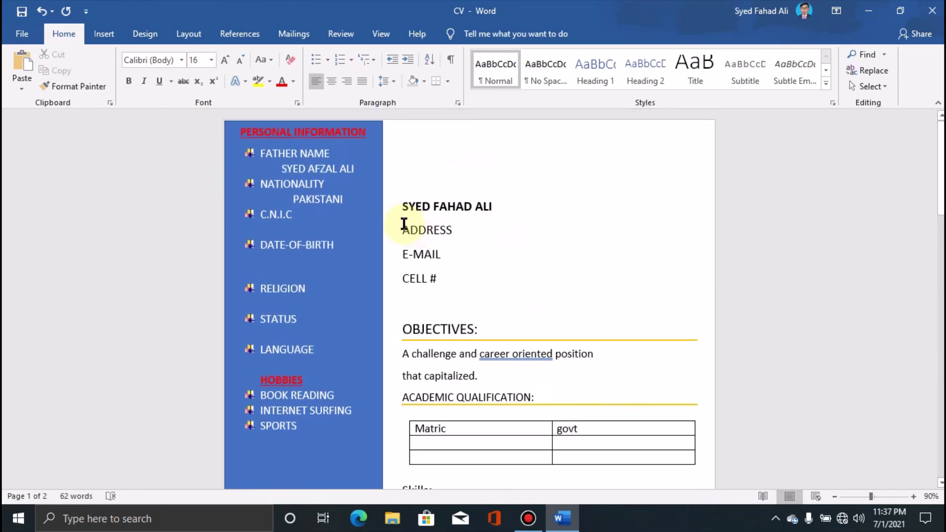
click(461, 232)
text(:)
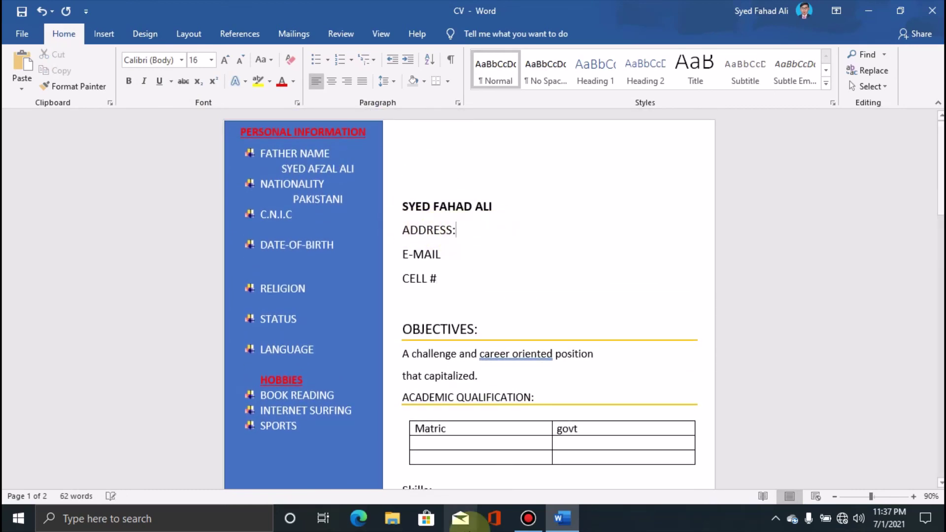
click(441, 255)
text(:)
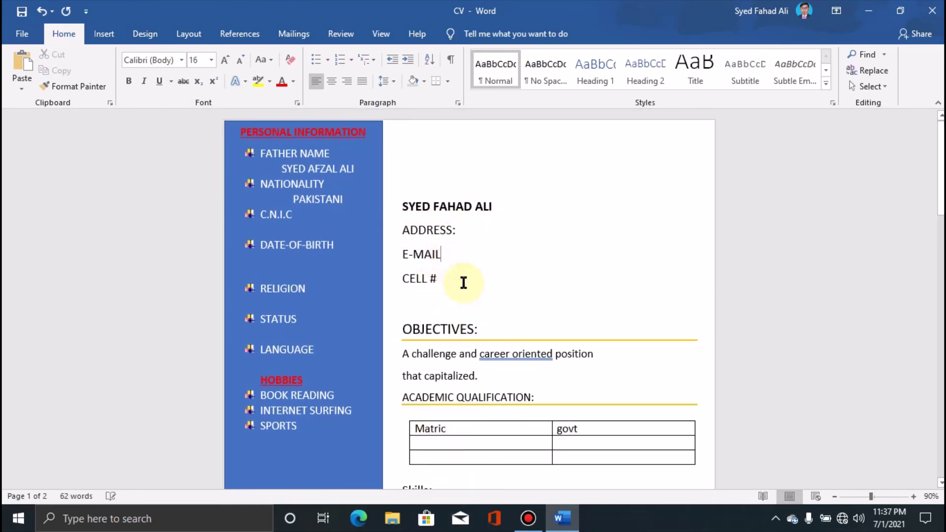
scroll(458, 335, down, 3)
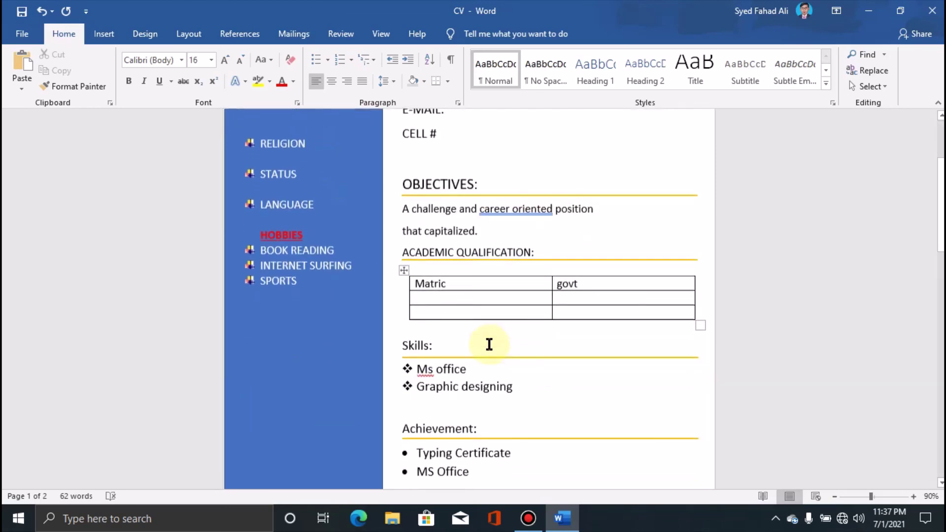
scroll(488, 345, down, 6)
scroll(488, 345, up, 3)
scroll(491, 347, up, 5)
scroll(491, 348, up, 1)
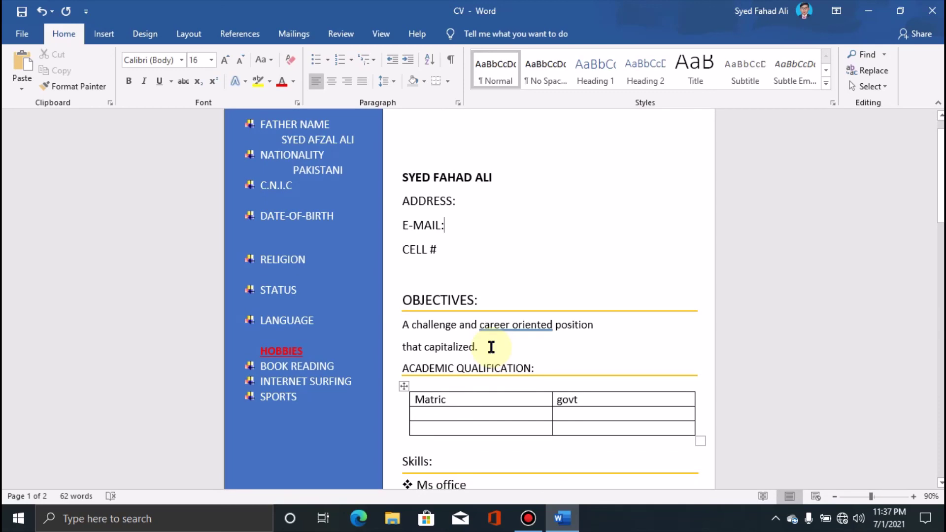
scroll(516, 327, up, 1)
scroll(515, 327, down, 2)
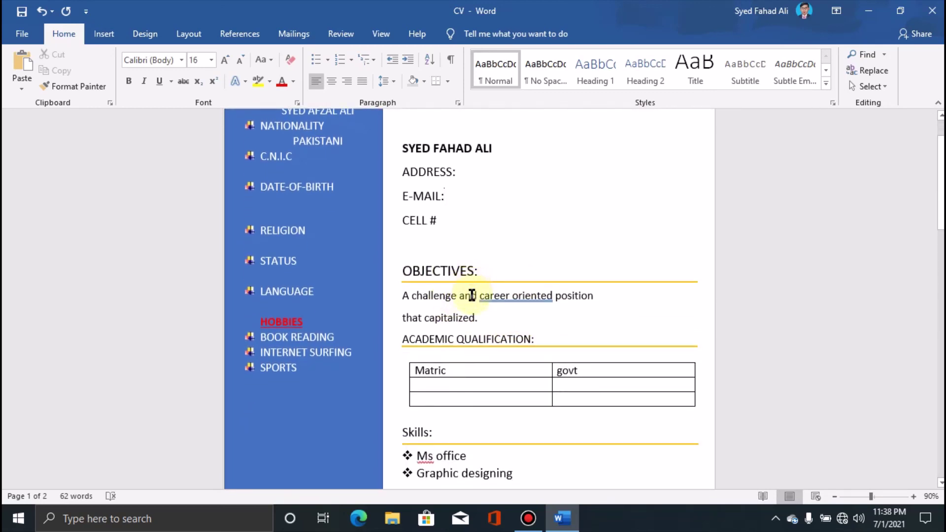
scroll(448, 312, down, 2)
scroll(448, 313, down, 1)
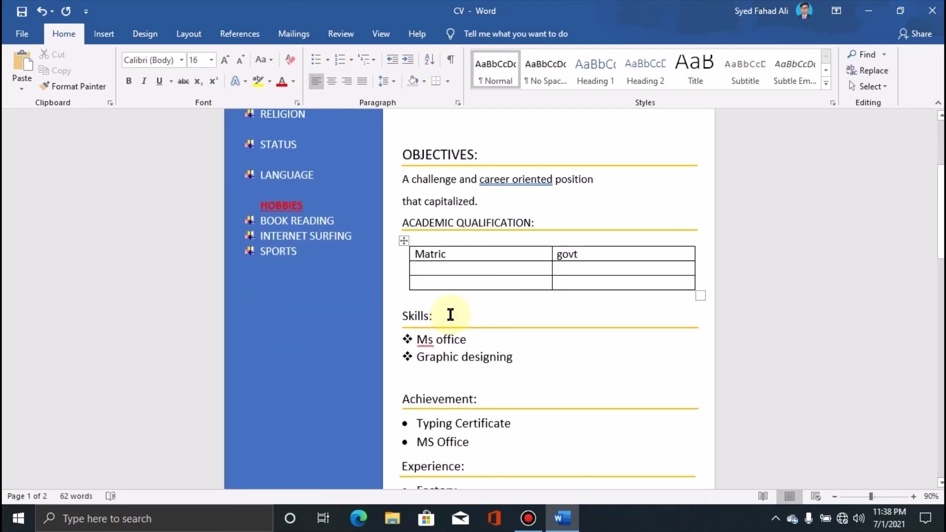
scroll(433, 291, down, 2)
scroll(433, 276, up, 1)
scroll(437, 279, up, 1)
scroll(433, 227, down, 2)
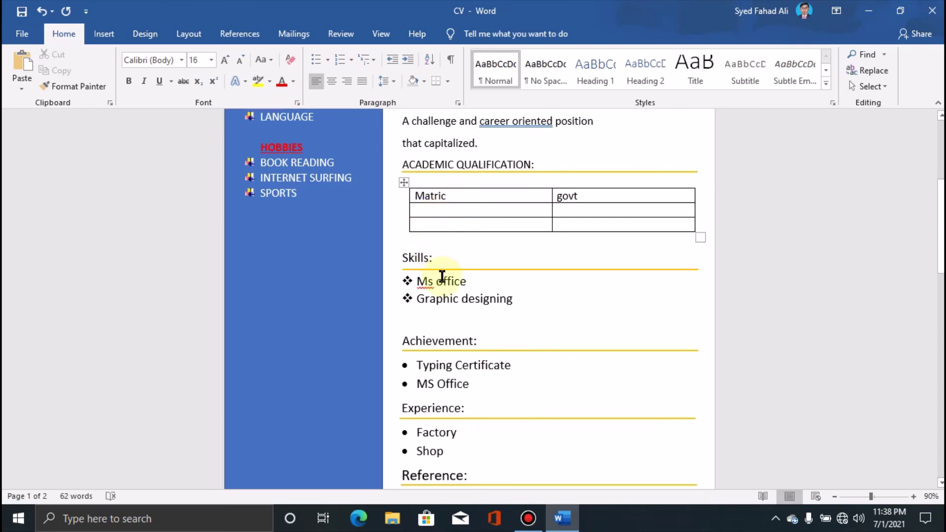
scroll(442, 277, down, 1)
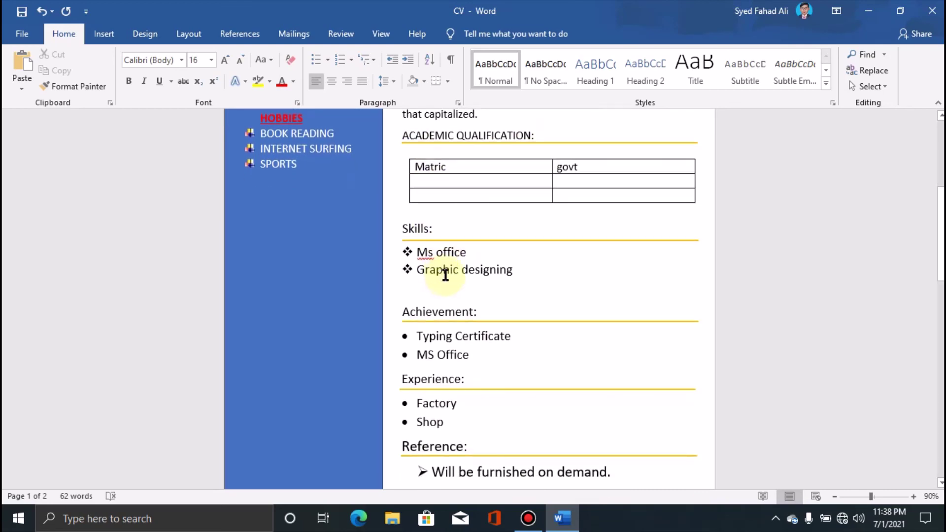
scroll(448, 275, down, 2)
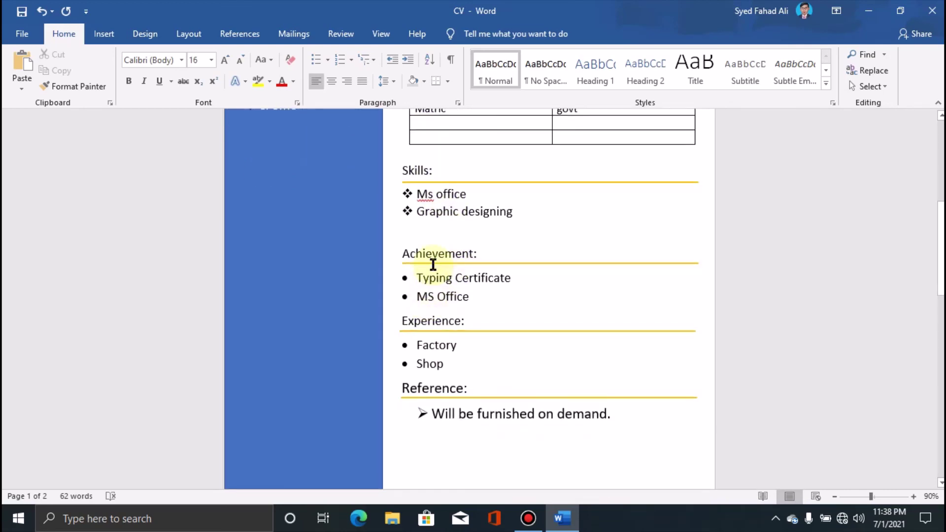
scroll(433, 264, down, 1)
scroll(463, 290, down, 1)
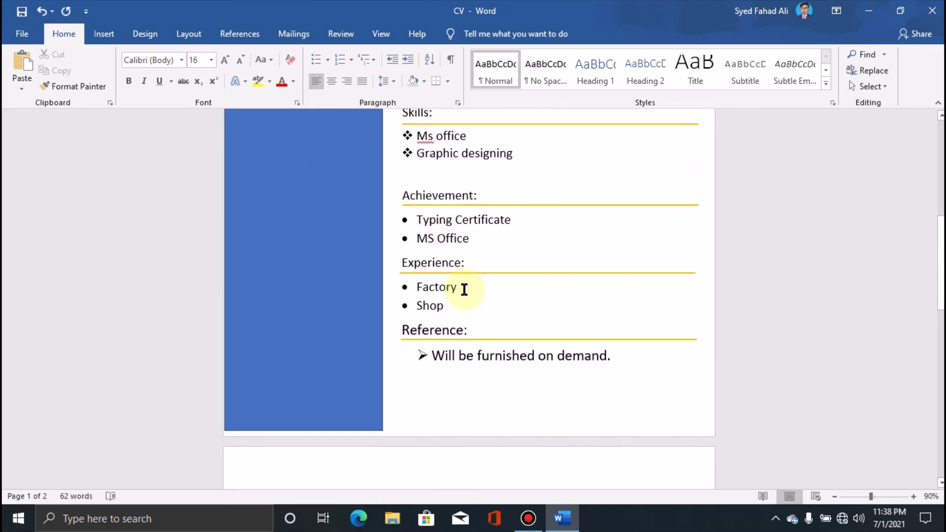
scroll(464, 290, up, 1)
scroll(464, 288, up, 10)
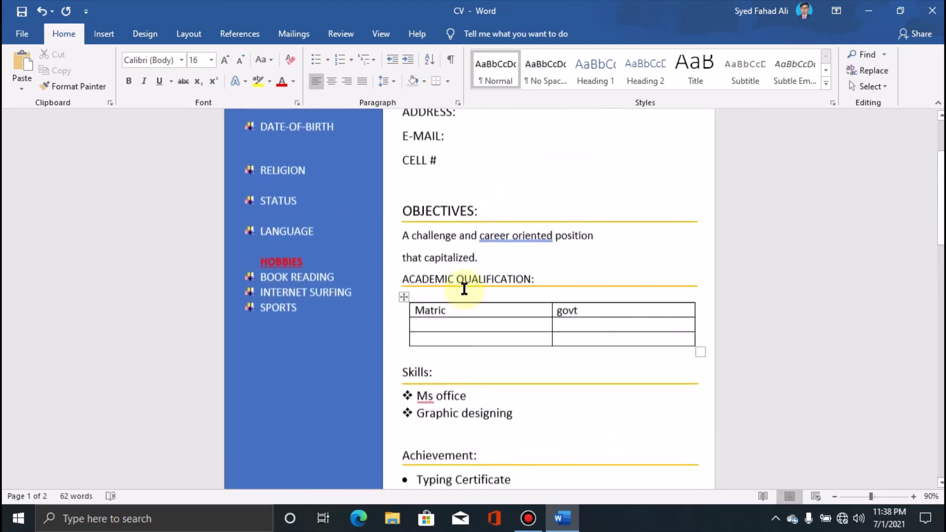
scroll(463, 286, up, 4)
click(446, 254)
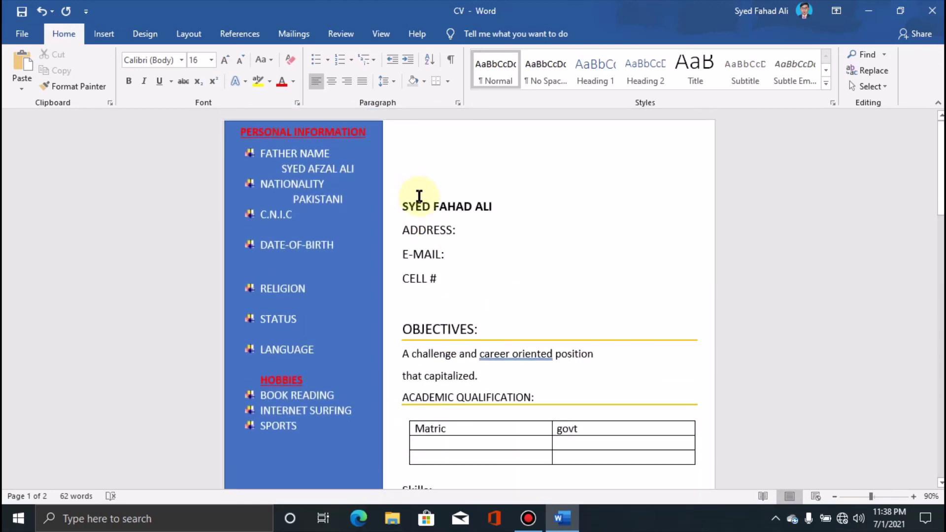